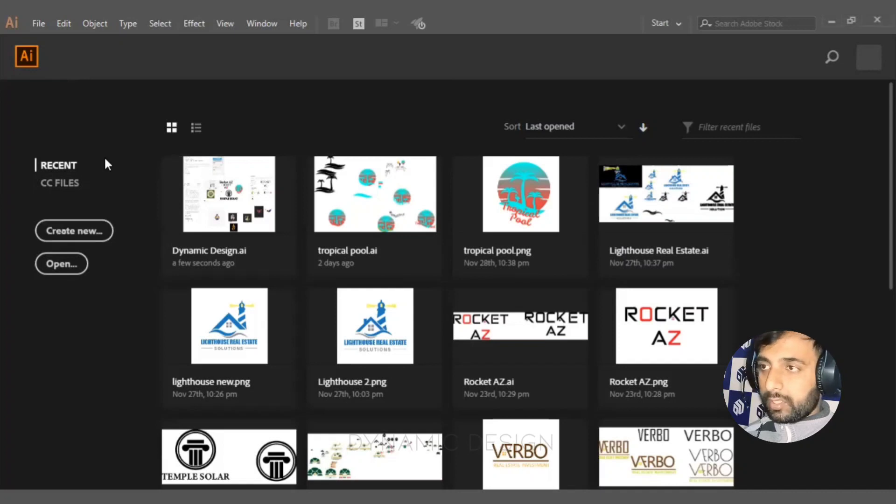
Start a new document from the Letter print preset in landscape orientation
click(83, 232)
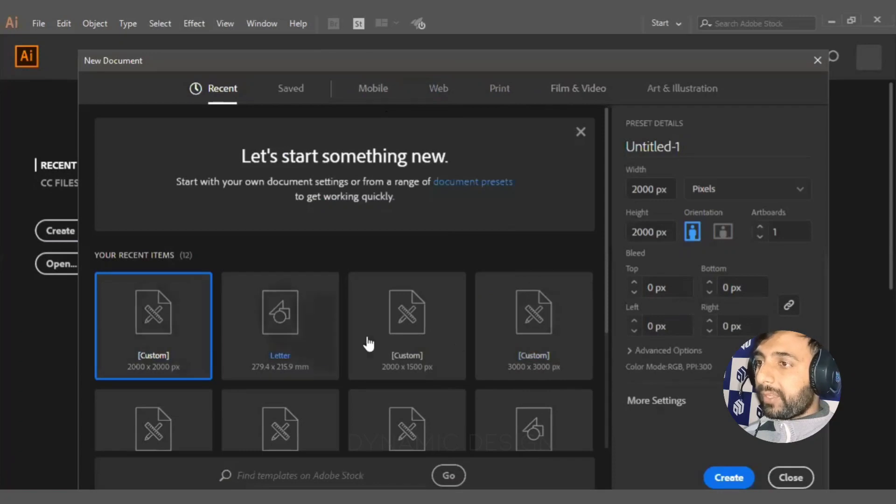
scroll(517, 379, down, 1)
scroll(517, 378, down, 3)
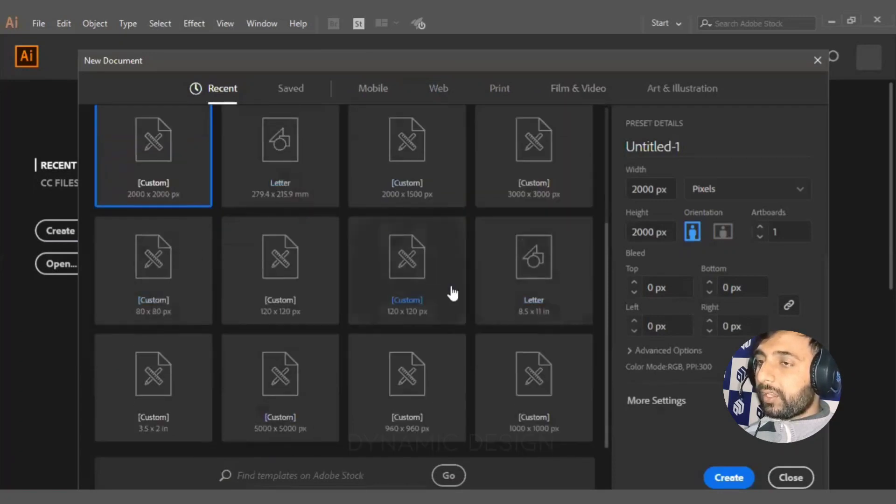
scroll(526, 308, up, 4)
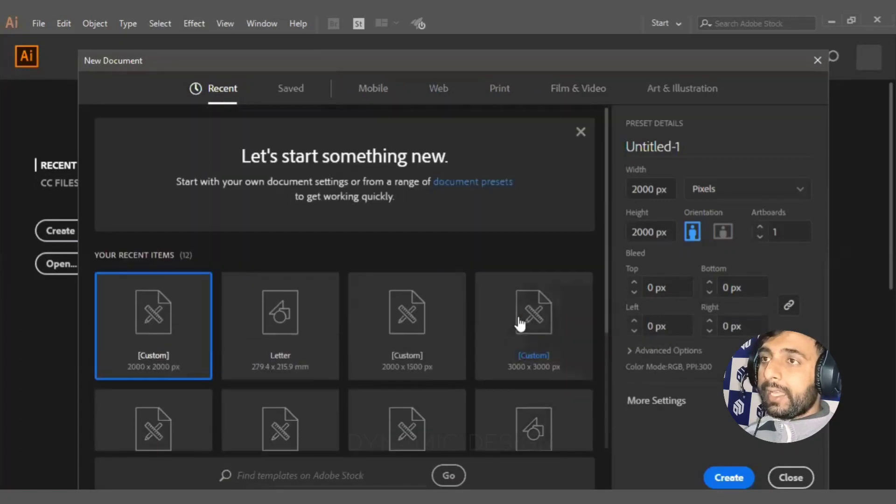
click(500, 90)
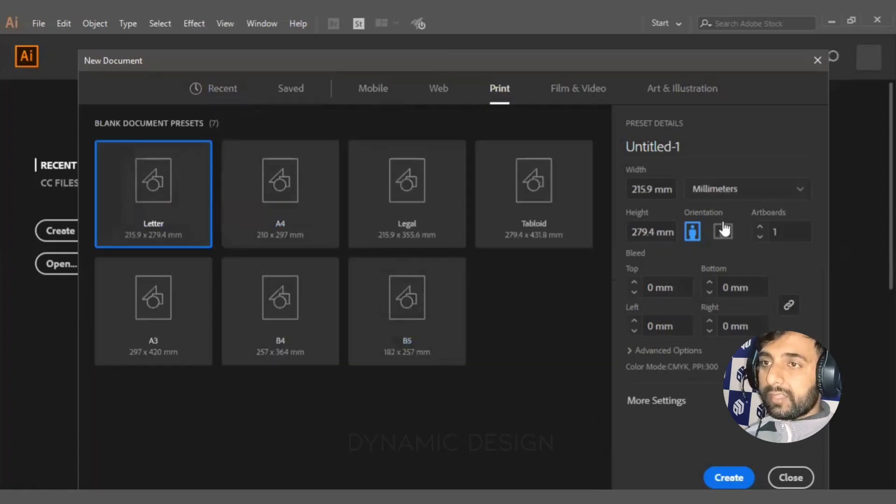
click(723, 232)
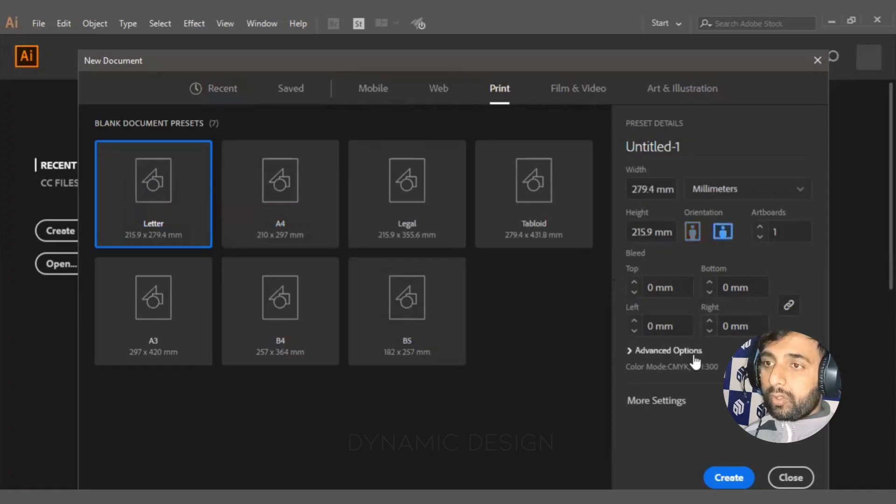
Set the new document's color mode to RGB Color and create the document
click(674, 351)
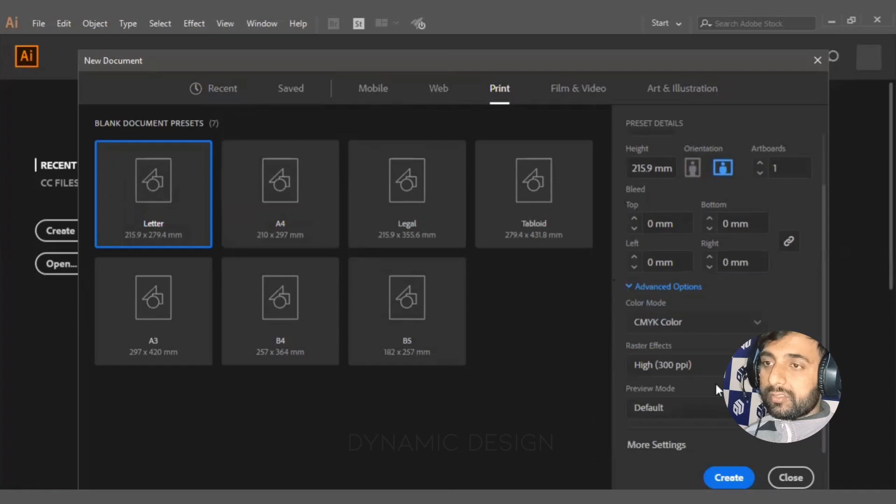
click(747, 330)
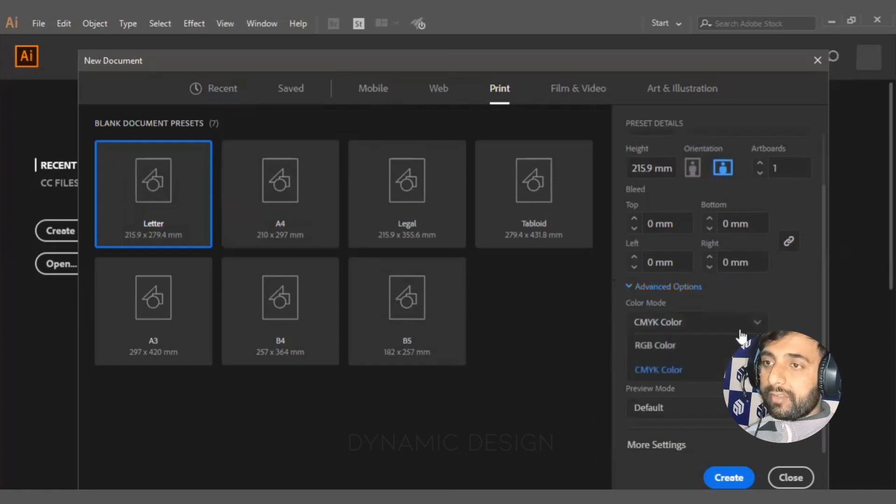
click(690, 348)
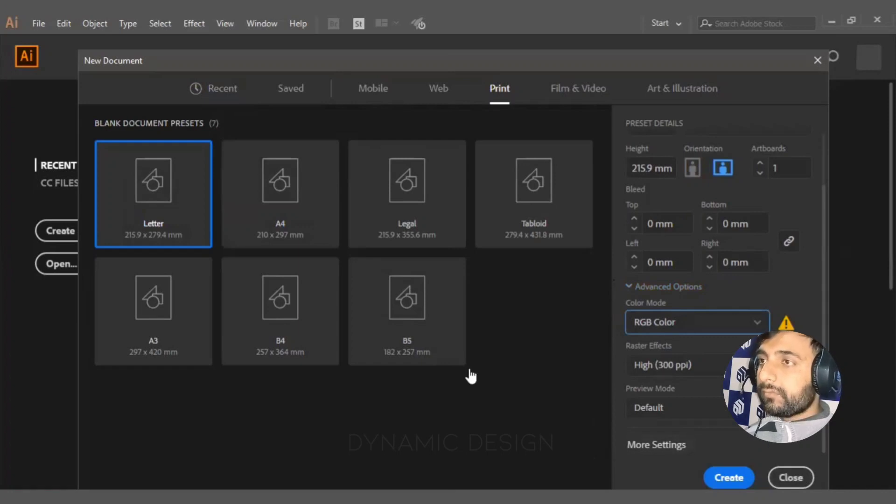
key(Return)
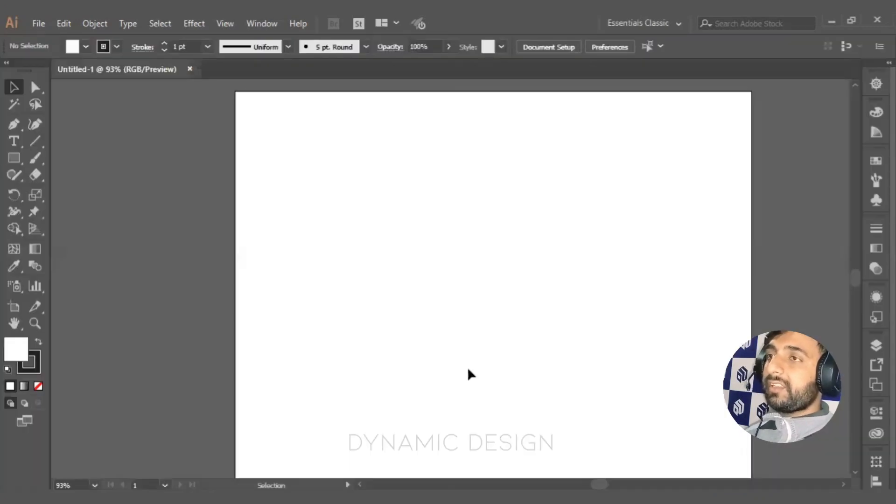
Switch the workspace to Essentials and collapse its panels to icons
click(880, 62)
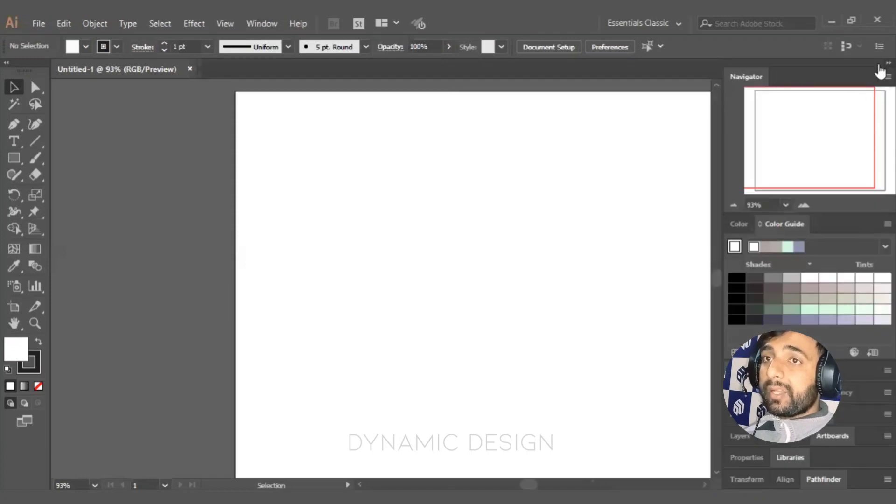
click(880, 66)
click(654, 22)
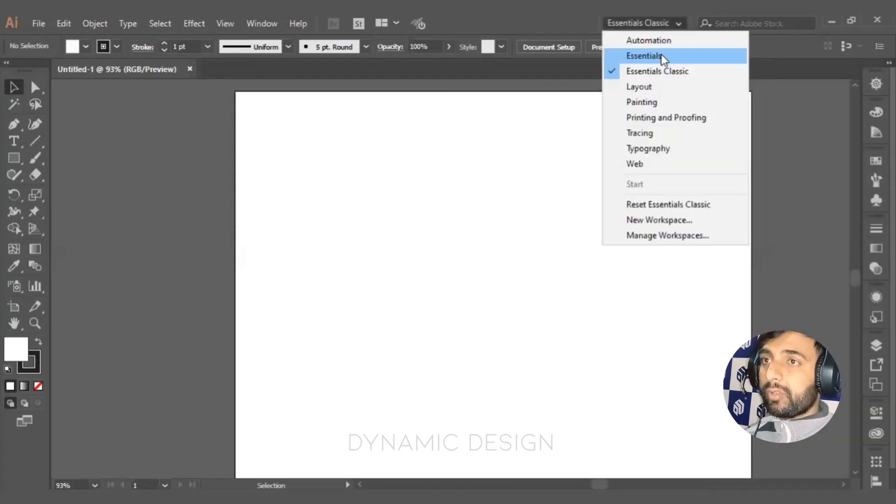
click(662, 56)
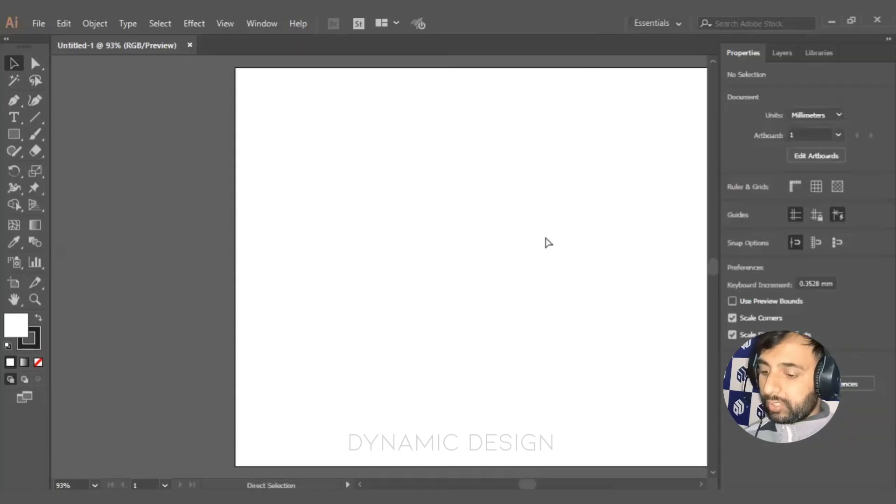
key(ctrl+0)
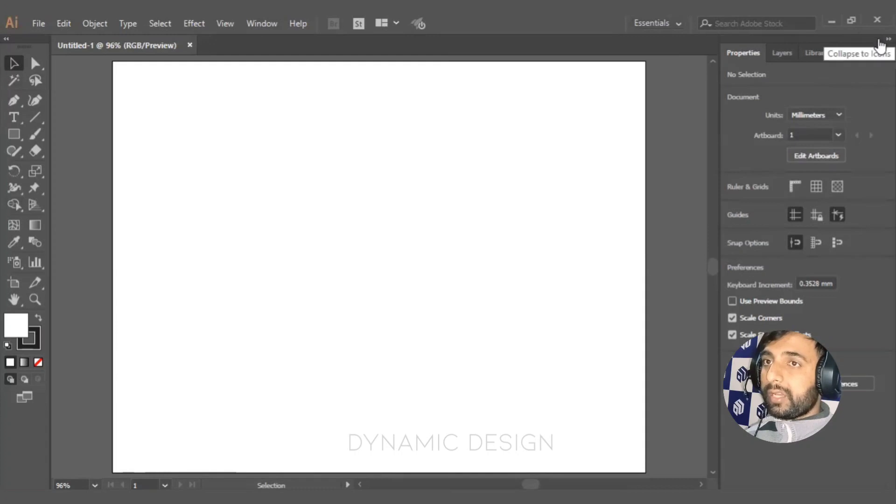
click(888, 40)
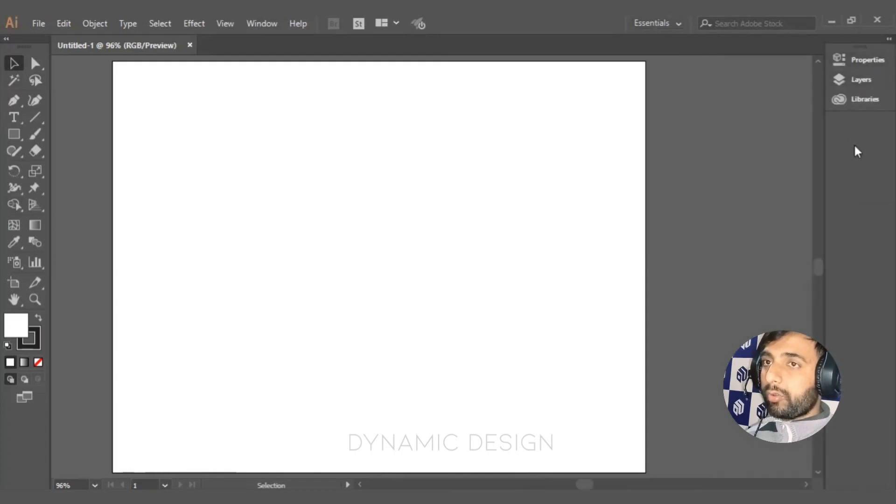
Switch the workspace to Essentials Classic and fit the artboard in the window
click(679, 26)
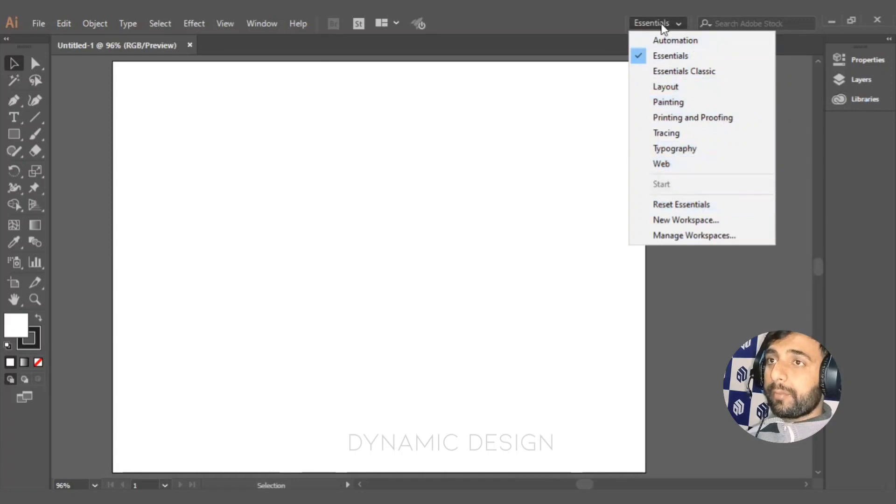
click(687, 79)
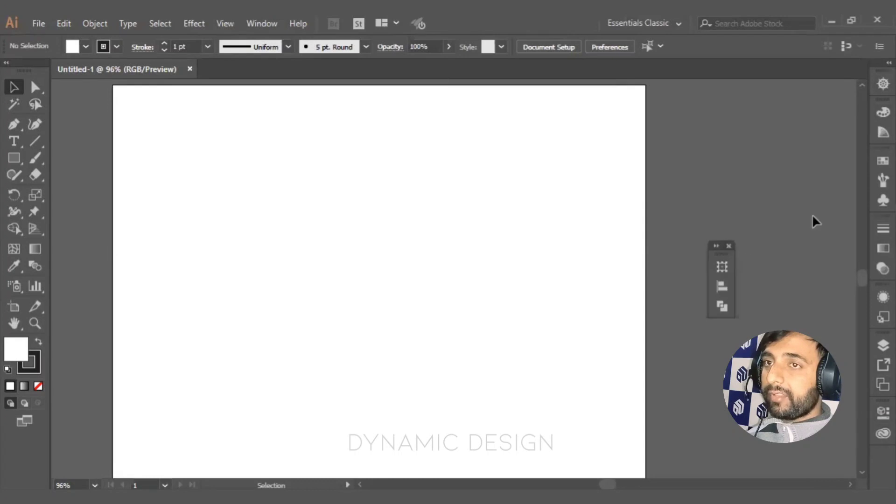
key(ctrl+0)
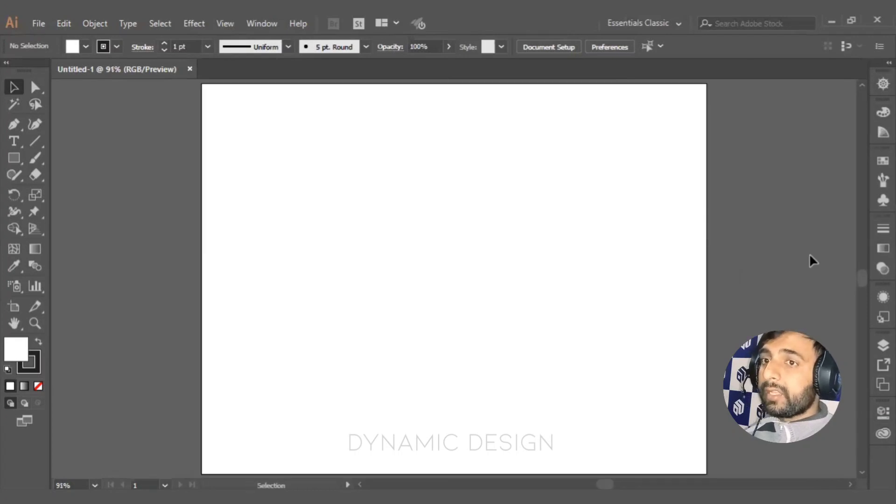
Show the Pathfinder panel in the floating panel group and collapse it back to its icon
click(258, 24)
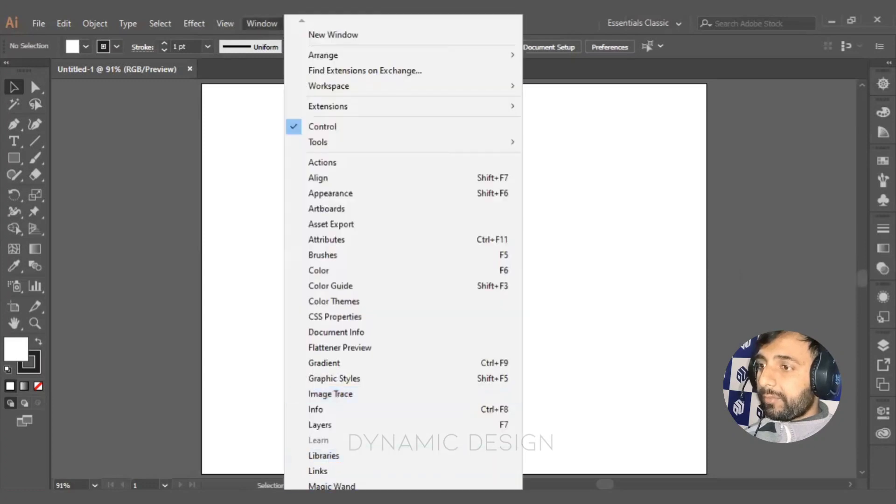
scroll(403, 485, down, 2)
scroll(403, 480, down, 3)
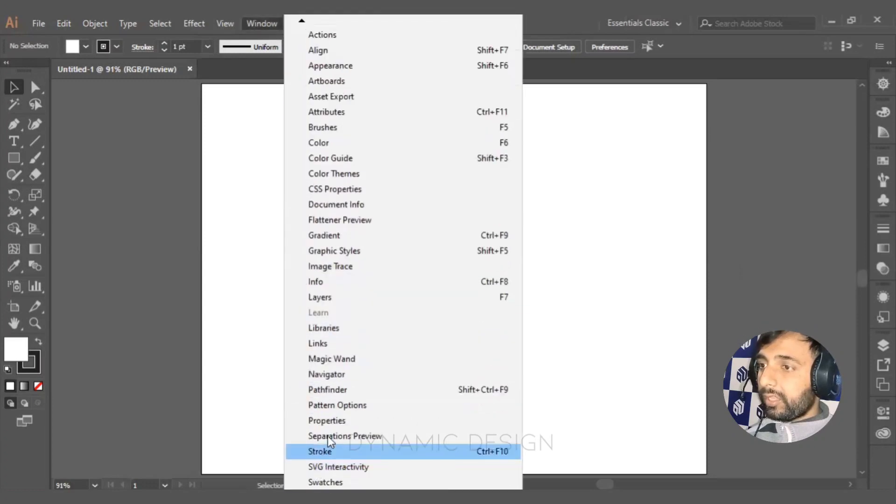
click(346, 392)
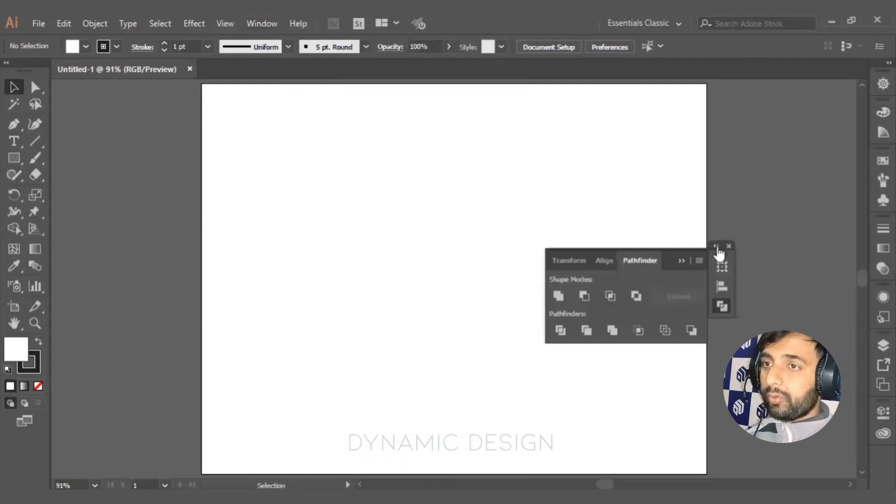
click(681, 263)
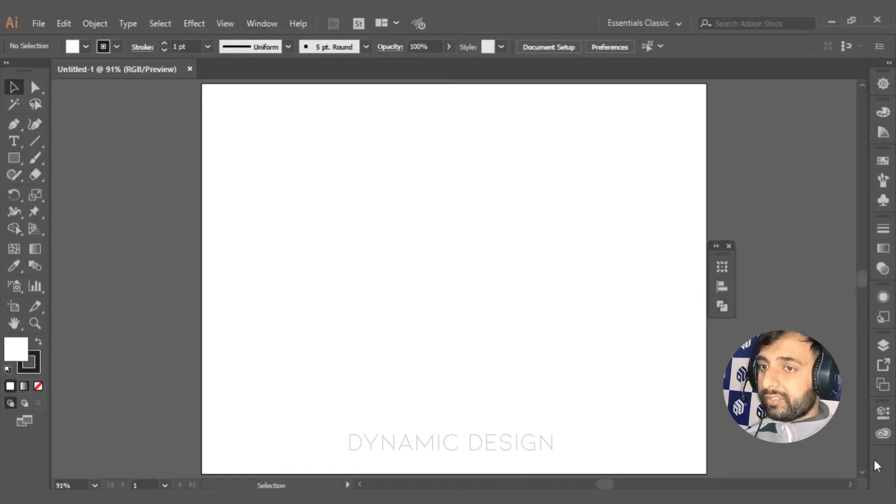
Dock the floating Transform, Align and Pathfinder panel group below the Libraries icon, detaching and redocking it once
drag(874, 453, 874, 451)
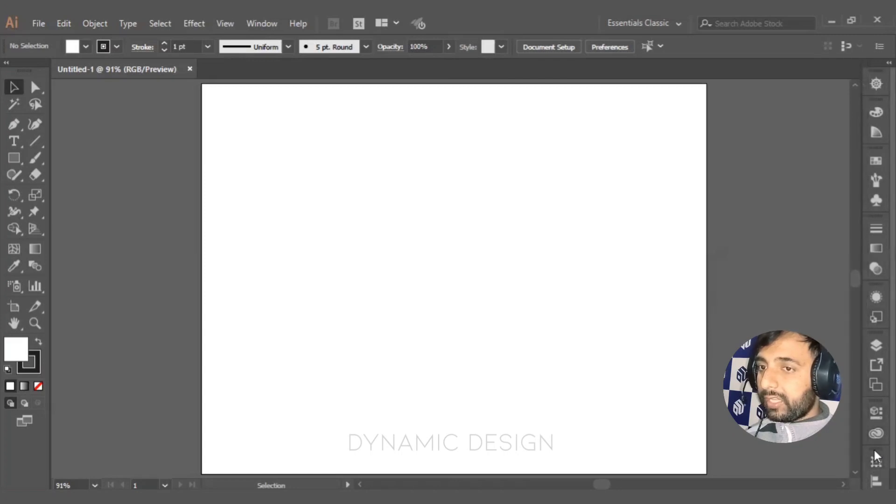
drag(874, 449, 731, 387)
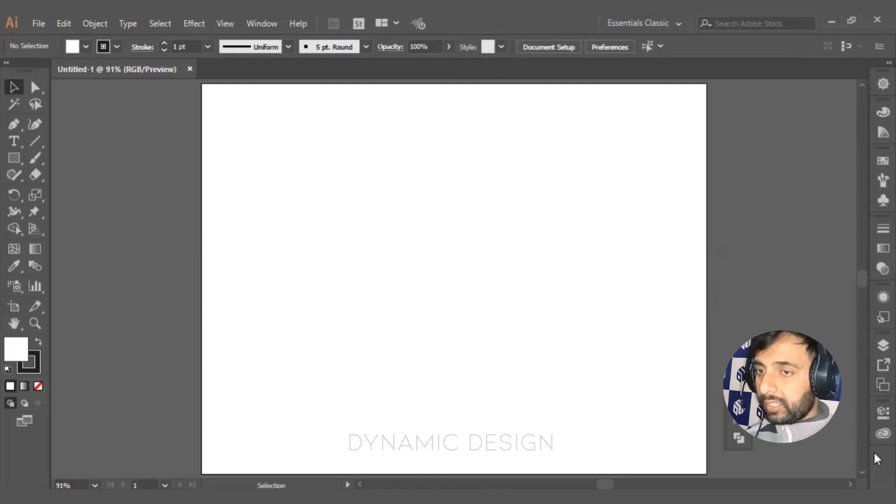
drag(732, 386, 877, 459)
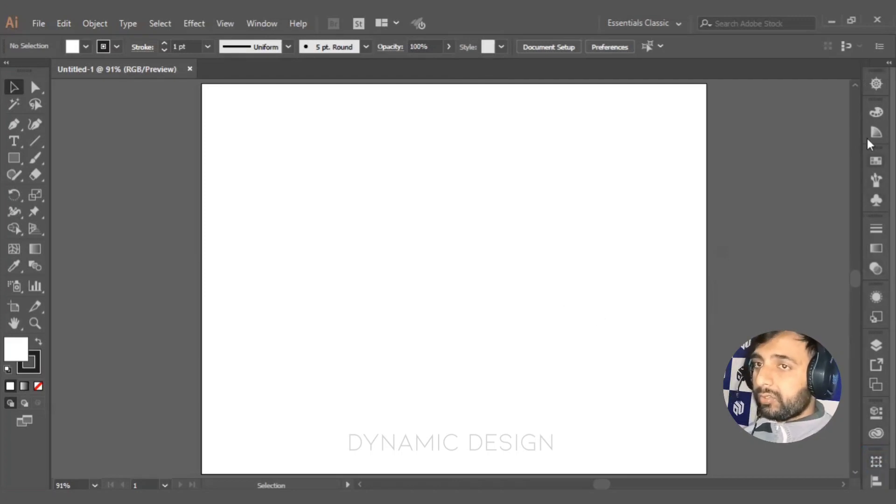
scroll(876, 258, down, 1)
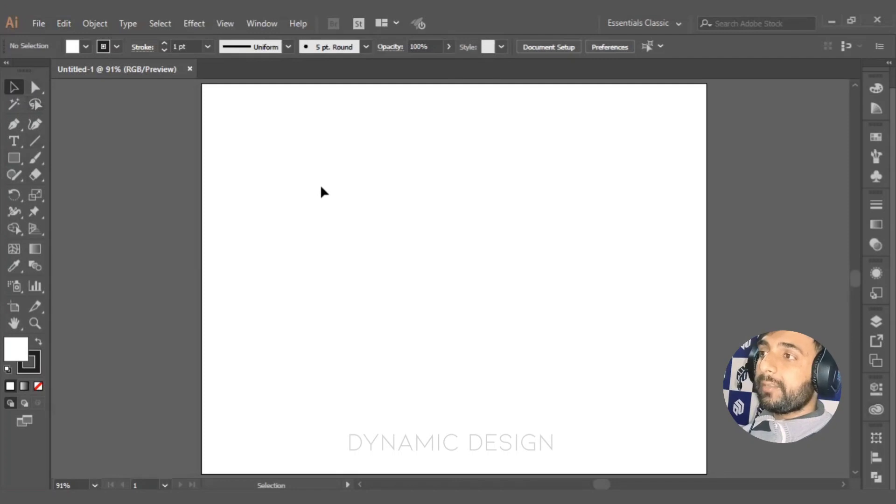
Draw a wide rectangle in the artboard's upper-left area, remove its fill and deselect it
click(14, 158)
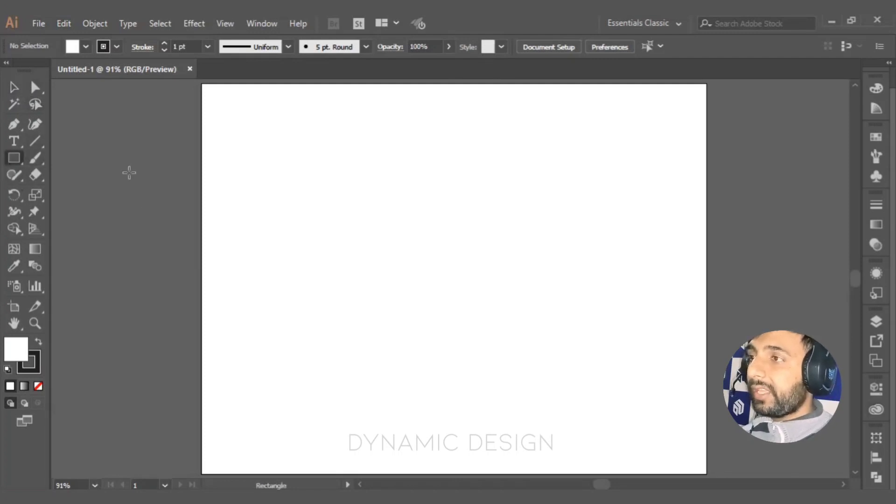
drag(272, 150, 487, 282)
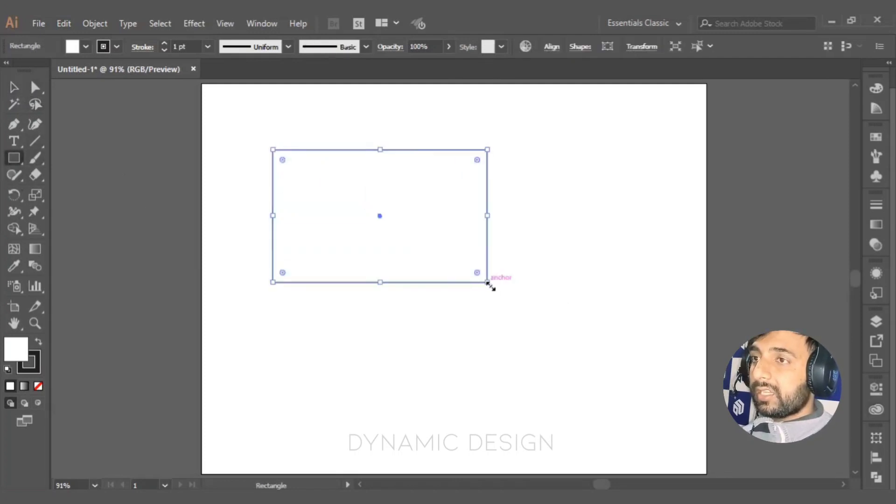
key(slash)
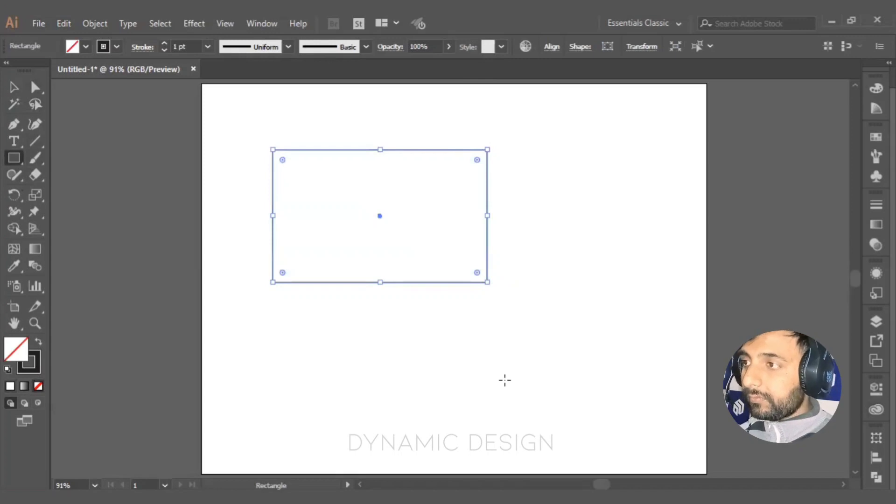
key(v)
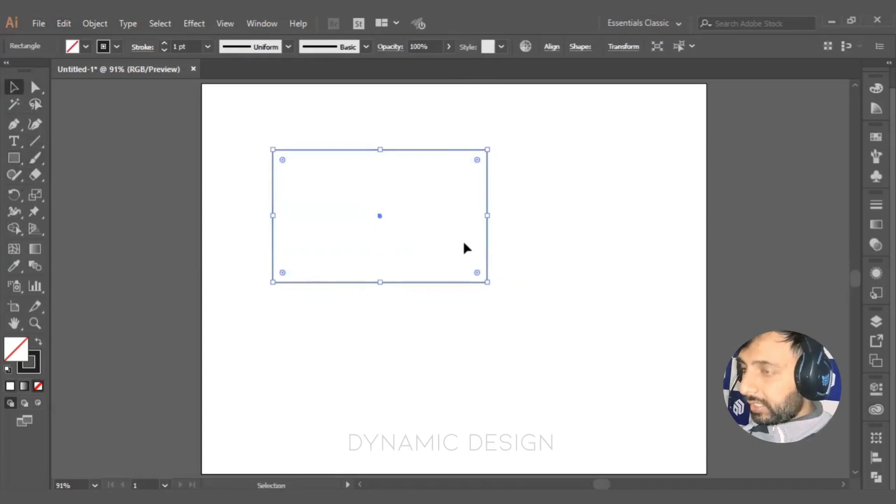
click(542, 236)
scroll(396, 191, up, 2)
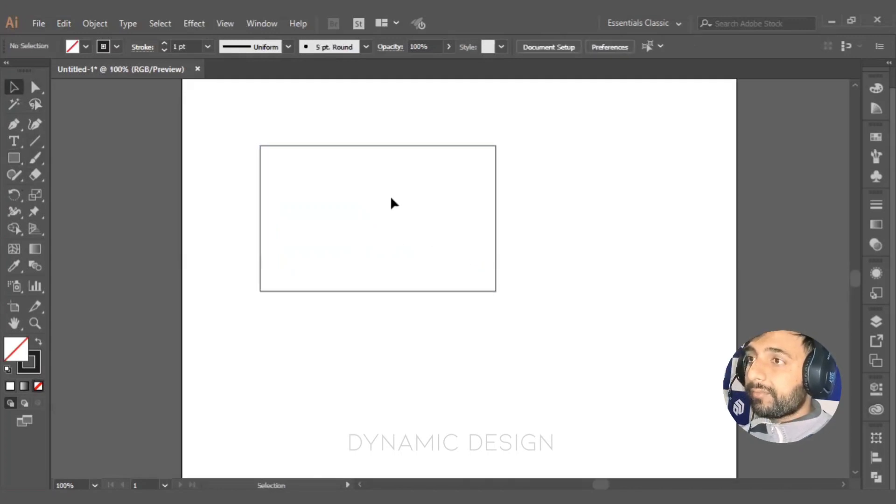
scroll(390, 199, up, 1)
scroll(410, 210, down, 2)
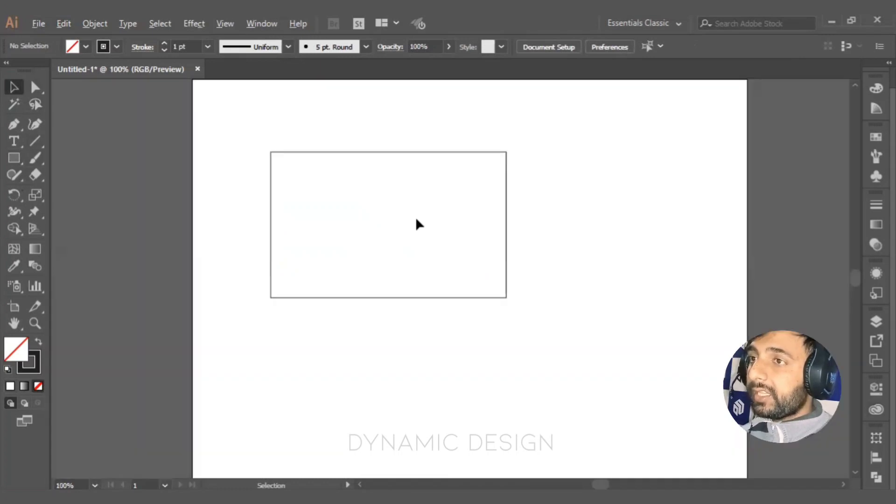
scroll(547, 238, down, 1)
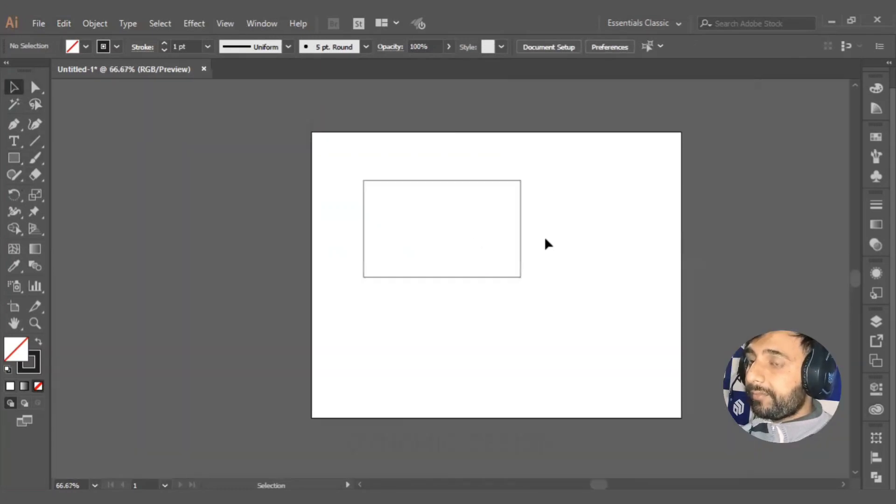
scroll(545, 239, up, 1)
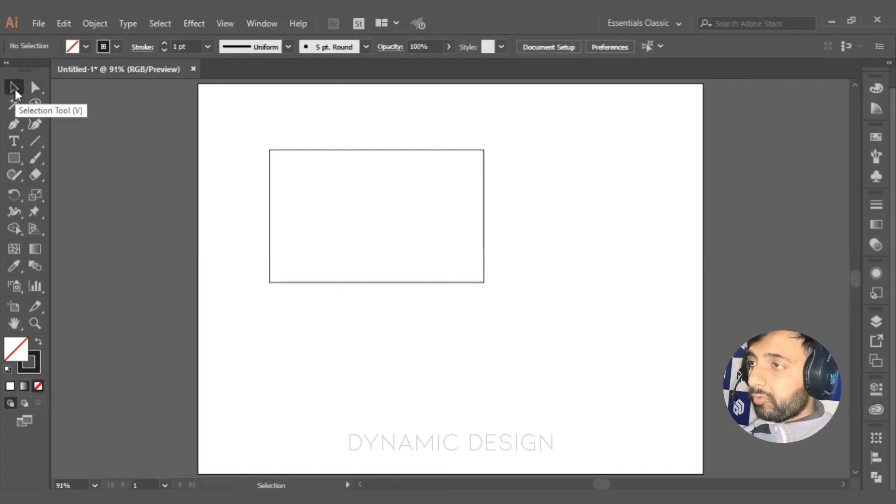
click(41, 160)
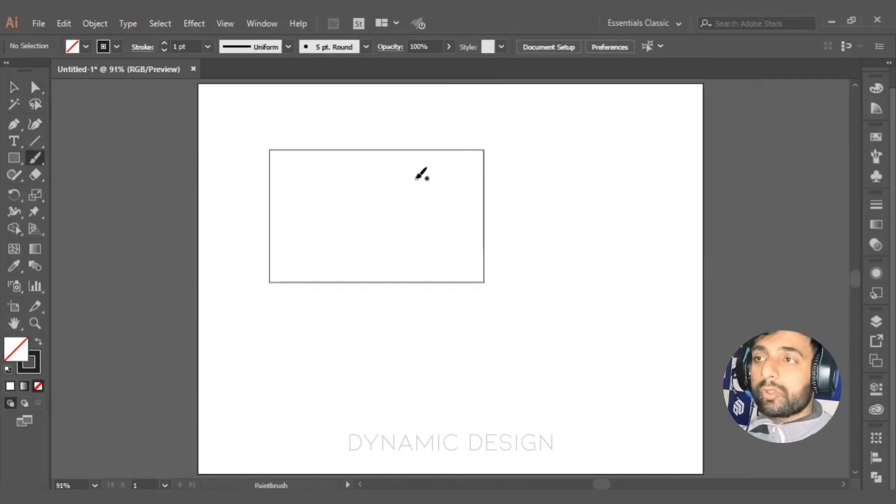
key(v)
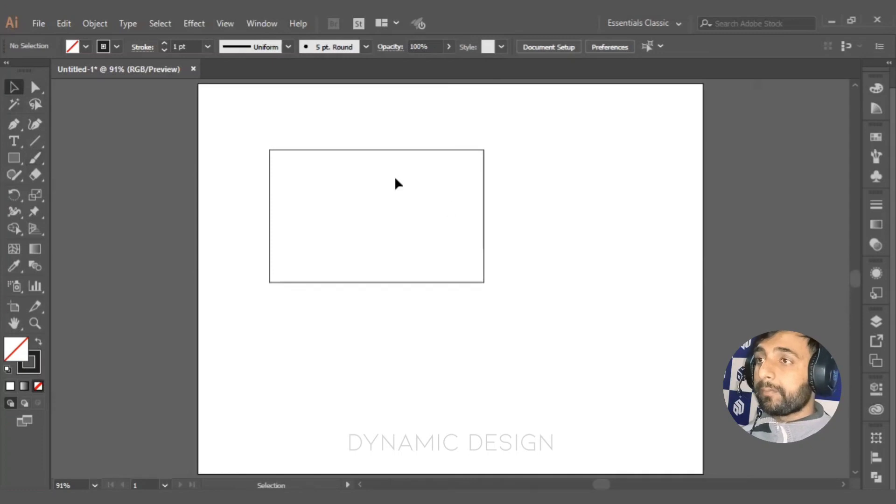
Select the rectangle and reposition it on the artboard, ending slightly below its original place in the upper-left area
click(366, 151)
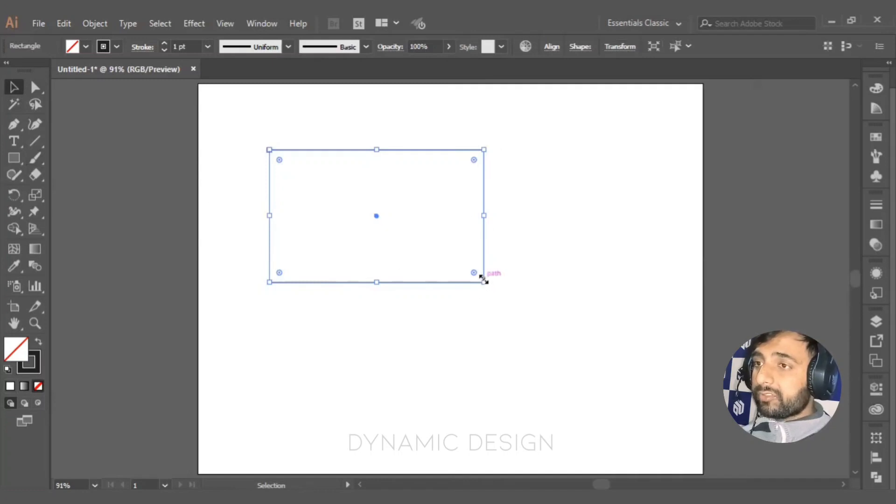
drag(483, 280, 549, 333)
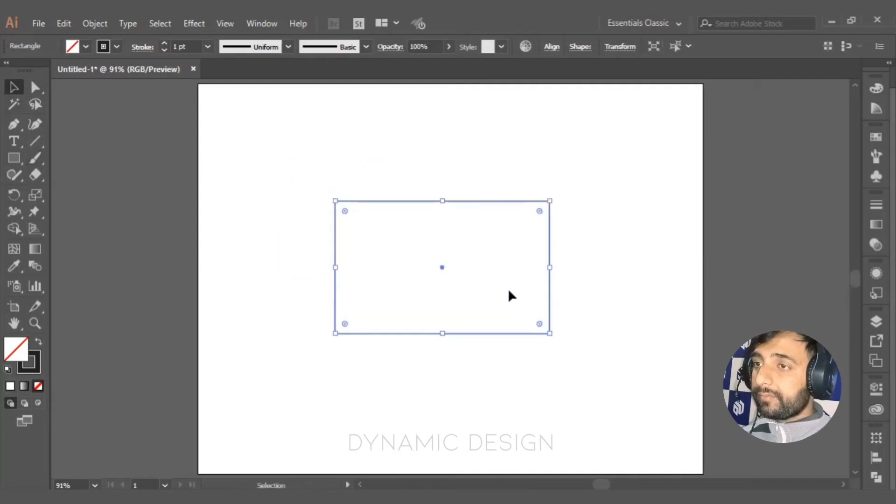
drag(442, 268, 425, 229)
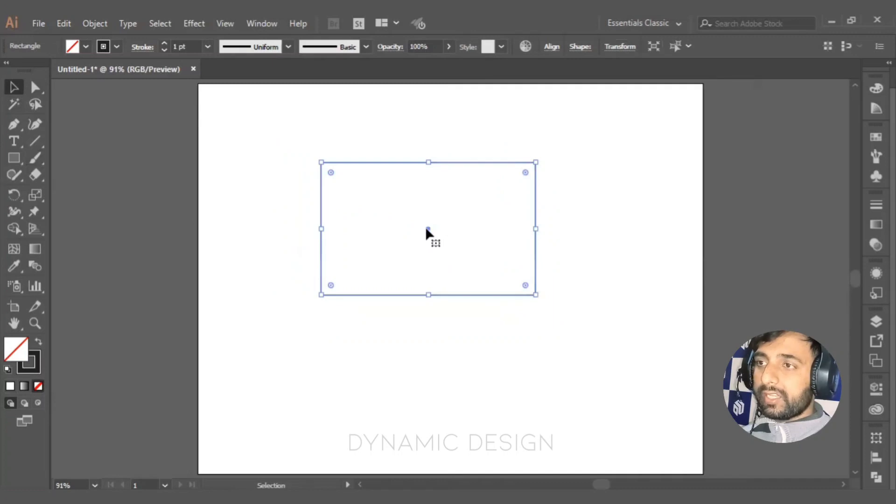
drag(428, 229, 380, 230)
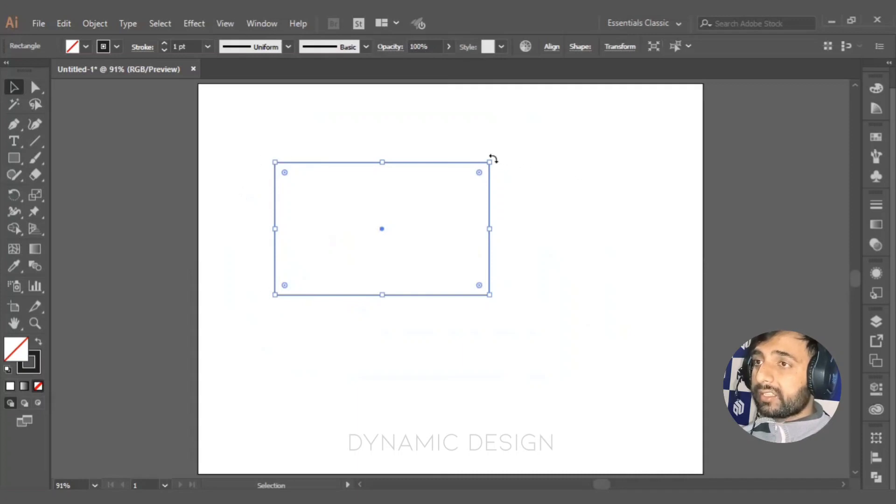
Try rotating the rectangle clockwise and stretching its right side outward, undoing each change
drag(493, 158, 546, 234)
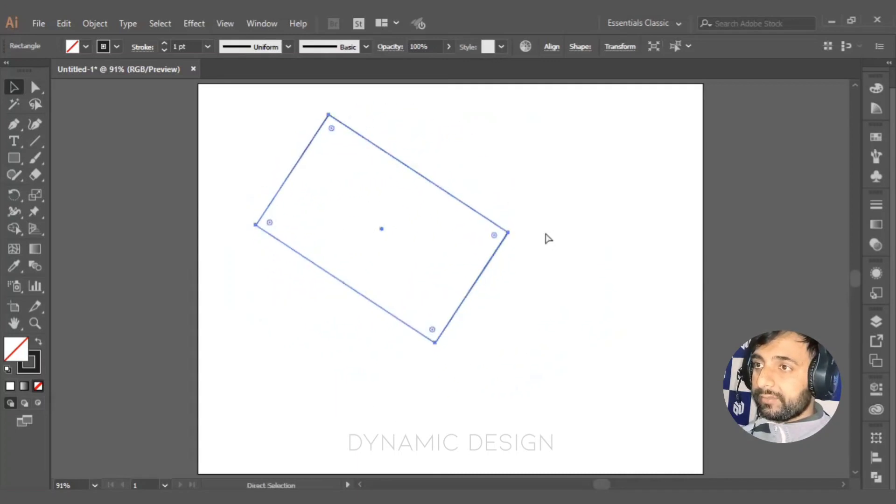
key(ctrl+z)
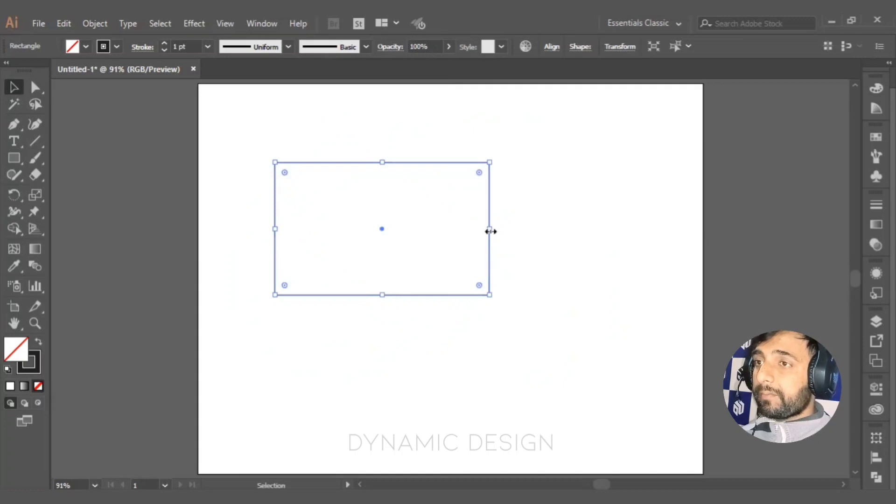
drag(490, 231, 596, 252)
key(ctrl+z)
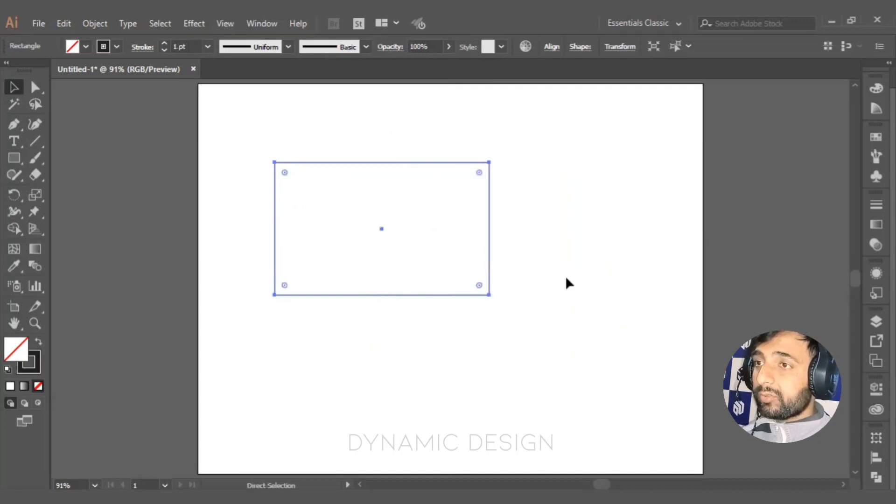
Resize the rectangle by trying its right and top sides, restoring its height and pulling its left side slightly inward
mouse_move(489, 294)
mouse_down()
mouse_move(610, 402)
mouse_move(491, 295)
mouse_up()
drag(492, 228, 651, 239)
key(ctrl+z)
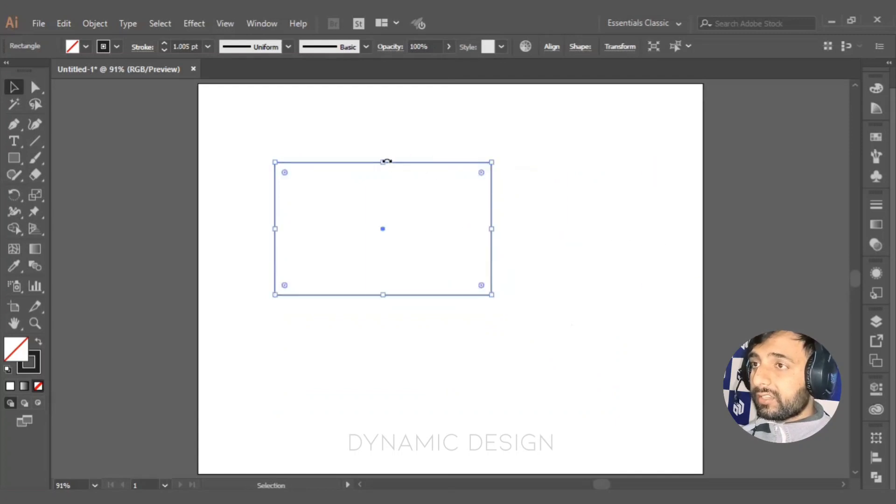
drag(383, 161, 380, 257)
key(ctrl+z)
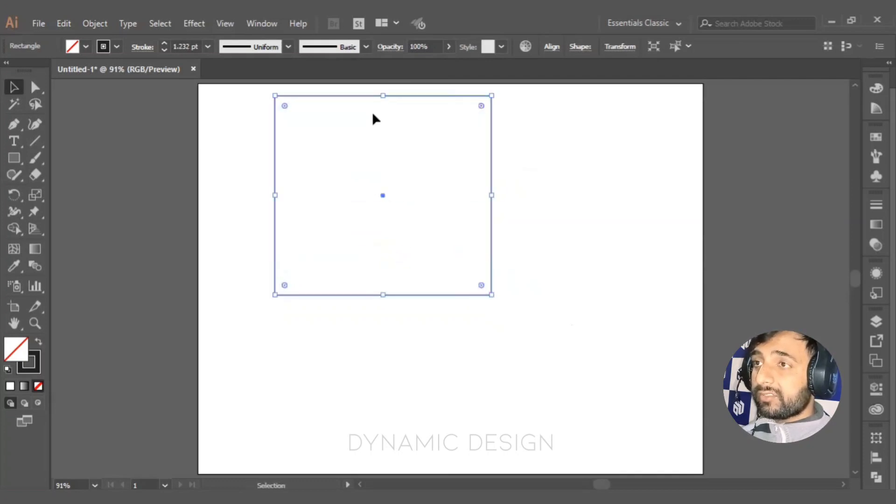
drag(383, 96, 383, 162)
mouse_move(275, 229)
mouse_down()
mouse_move(223, 229)
mouse_move(286, 228)
mouse_up()
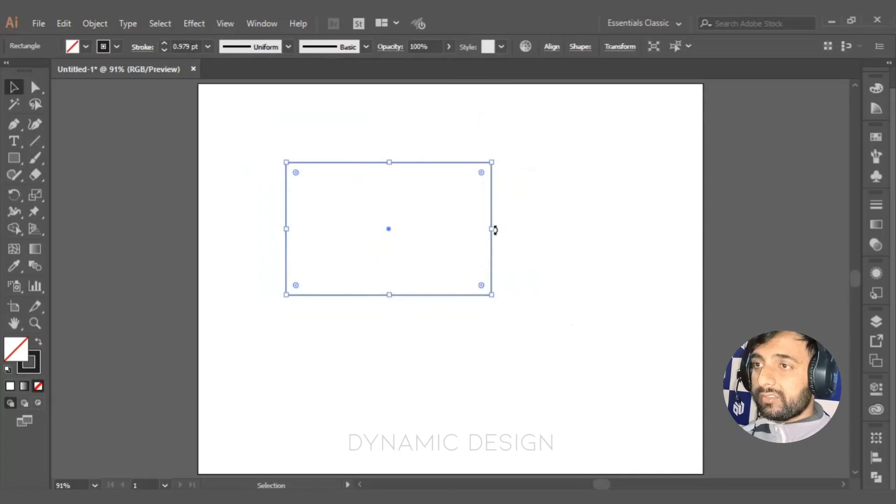
Try enlarging the rectangle from its right side, bottom side and lower-right corner, and undo these enlargements
drag(490, 229, 555, 248)
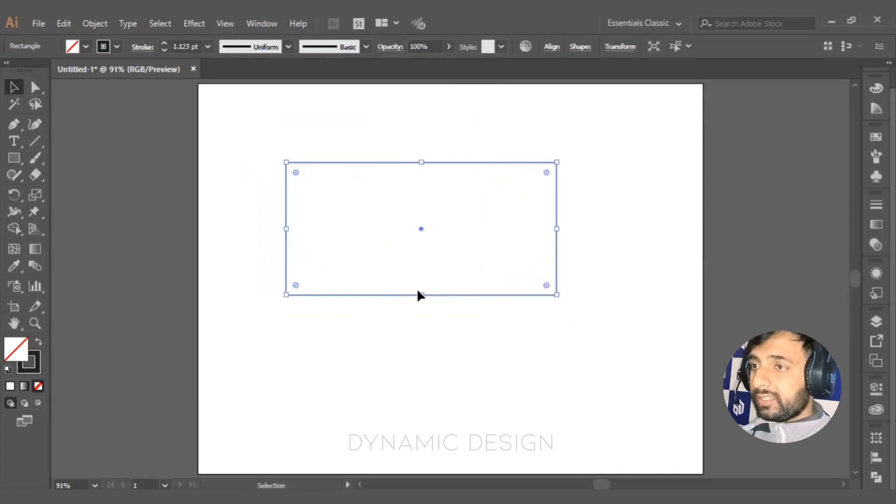
drag(422, 297, 420, 361)
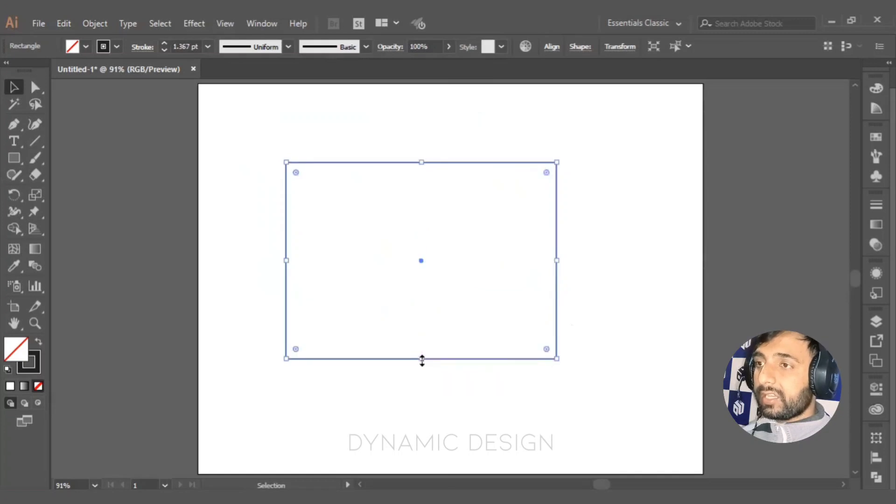
key(ctrl+z)
key(ctrl+z)
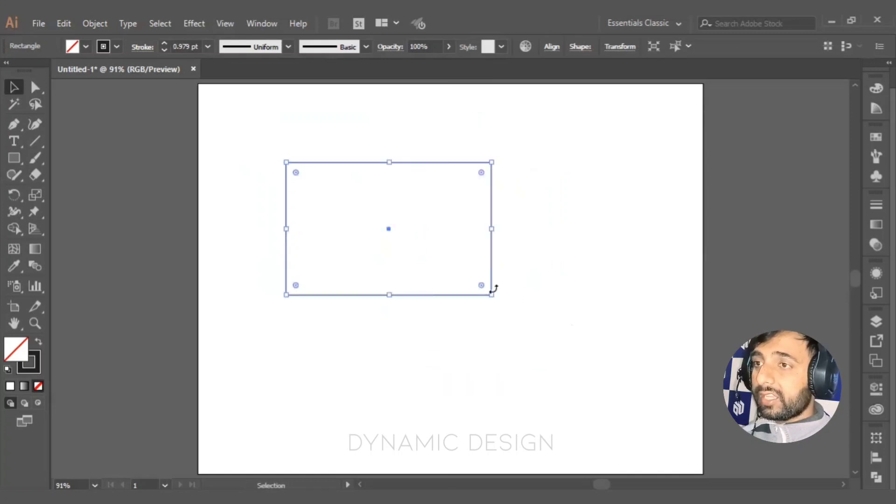
drag(492, 294, 627, 406)
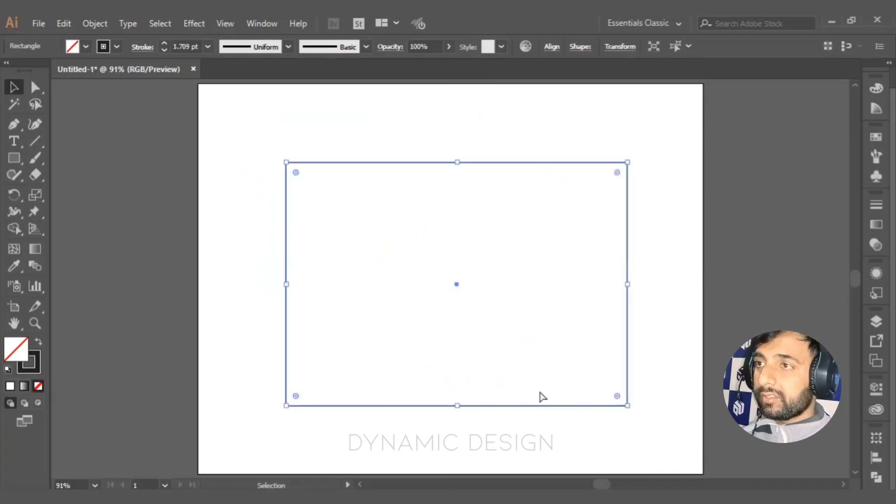
key(ctrl+z)
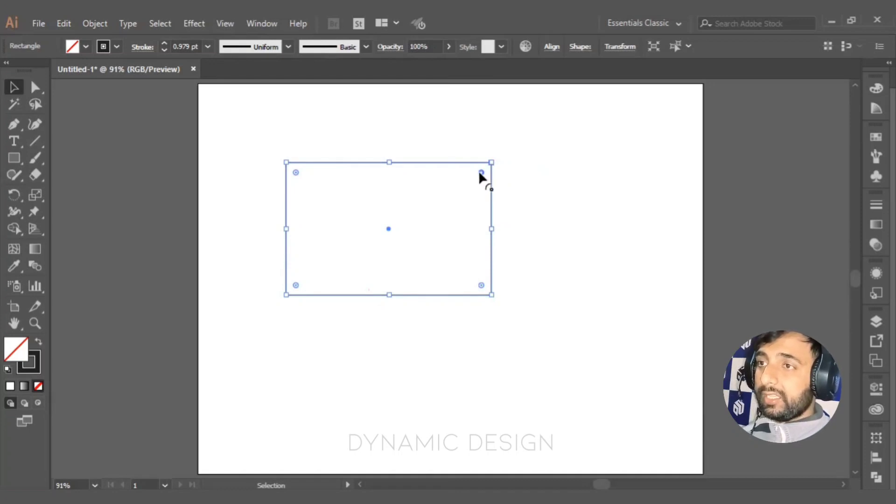
Try rounding only the rectangle's upper-right corner to its maximum radius, and undo it
drag(481, 172, 242, 274)
click(439, 364)
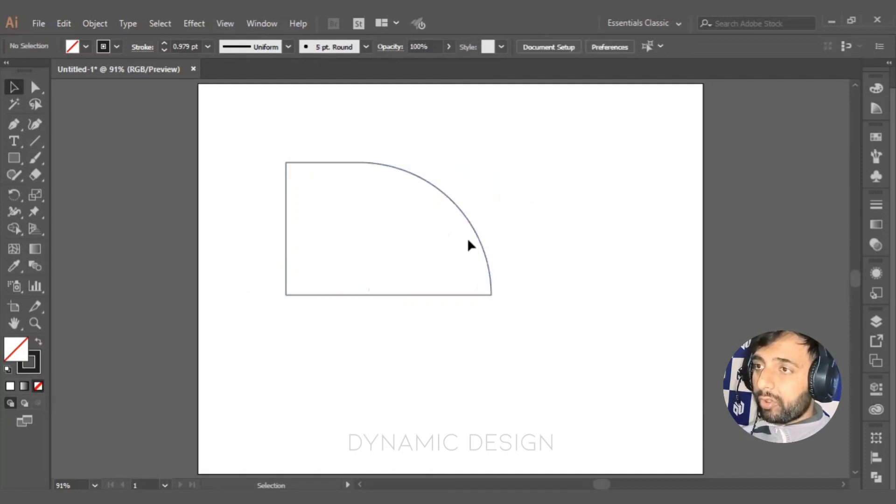
key(ctrl+z)
key(ctrl+z)
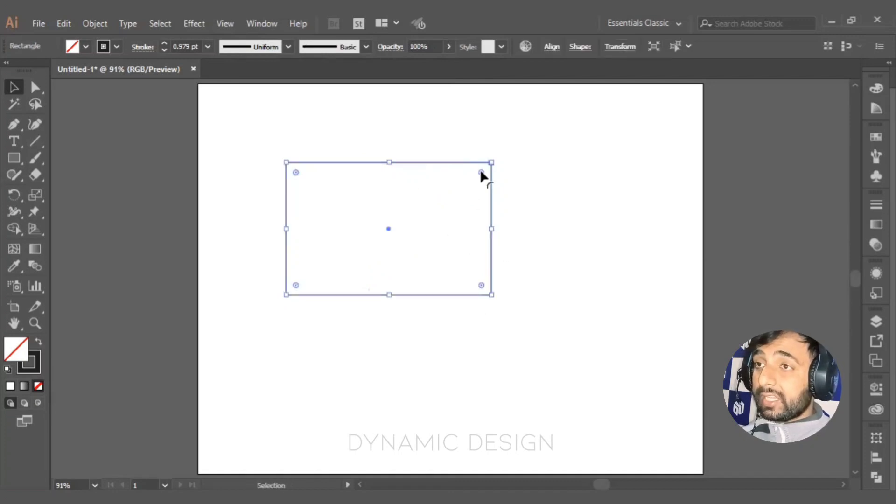
Try rounding all four corners together, first fully into a pill shape and once with a moderate radius, undoing both
drag(481, 172, 378, 226)
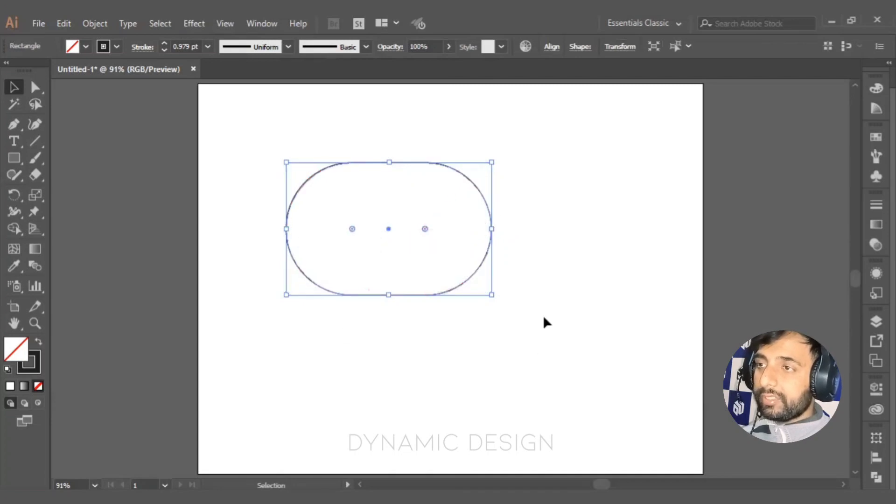
click(594, 277)
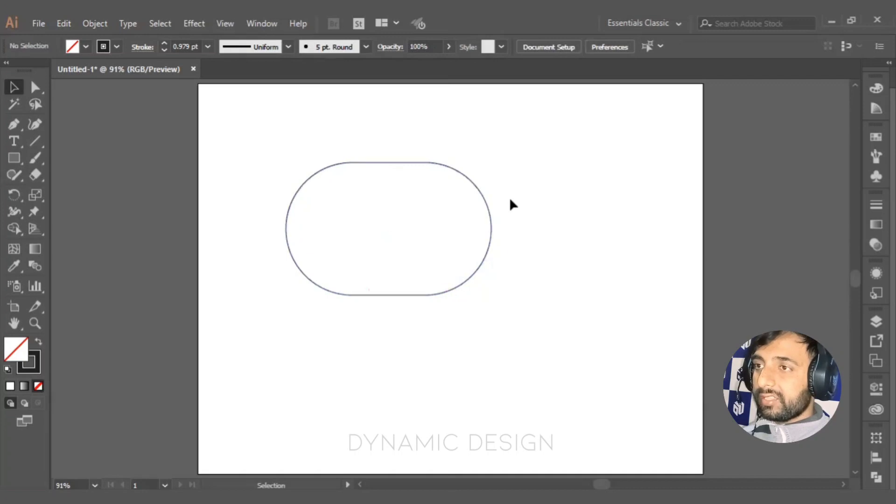
key(ctrl+z)
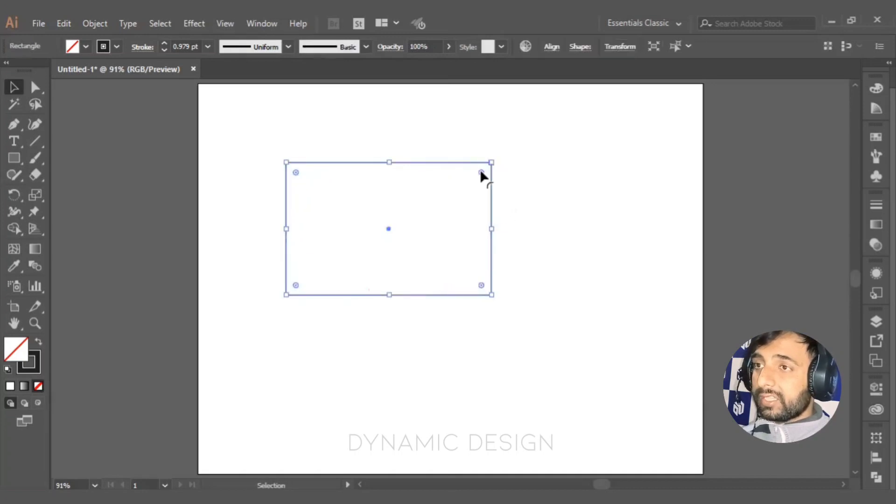
drag(482, 174, 452, 202)
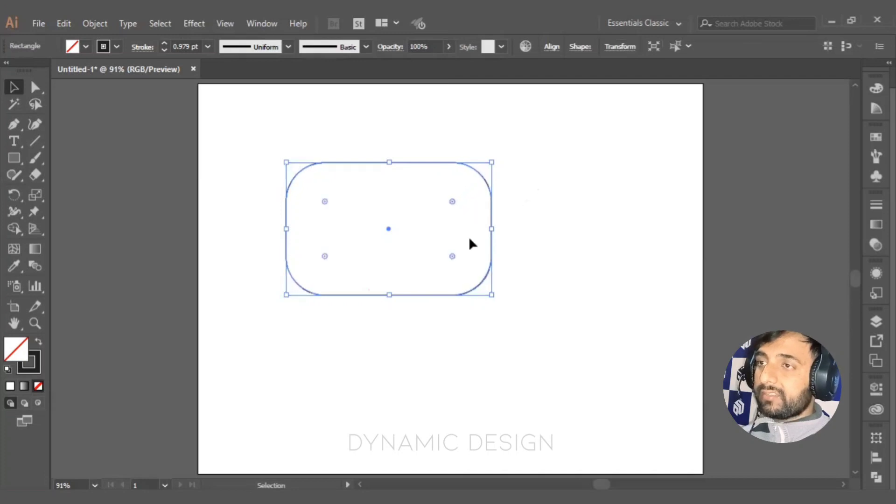
click(513, 282)
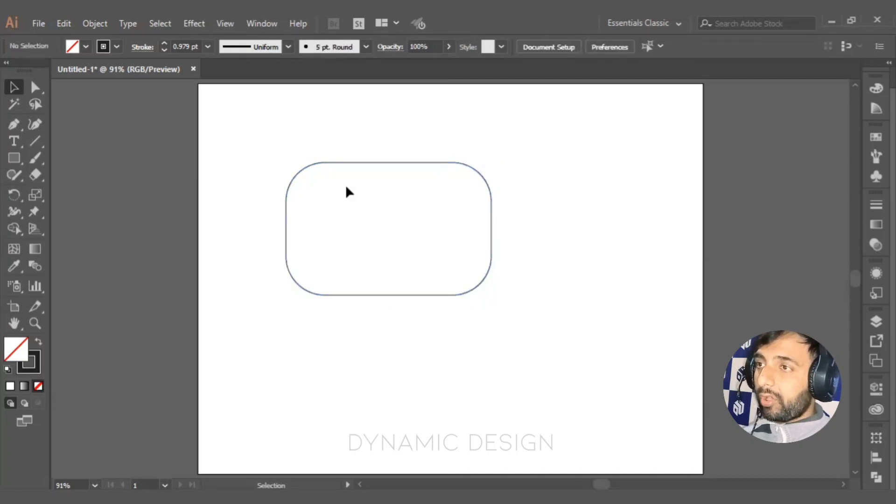
key(ctrl+z)
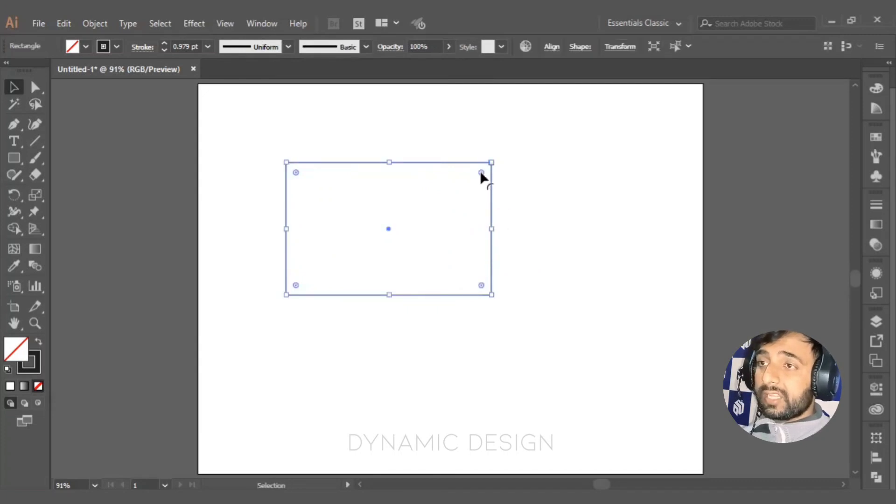
Round only the rectangle's upper-right and lower-left corners to their maximum radius to form a leaf shape
drag(473, 173, 345, 294)
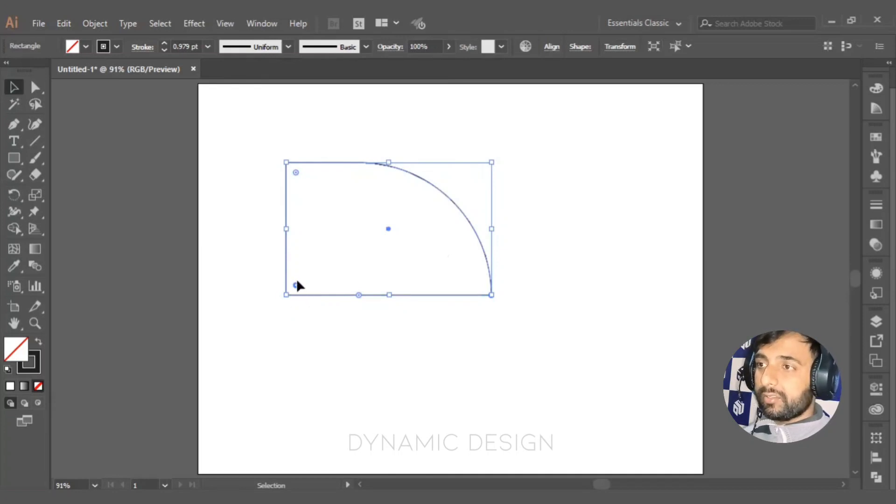
click(570, 350)
click(472, 228)
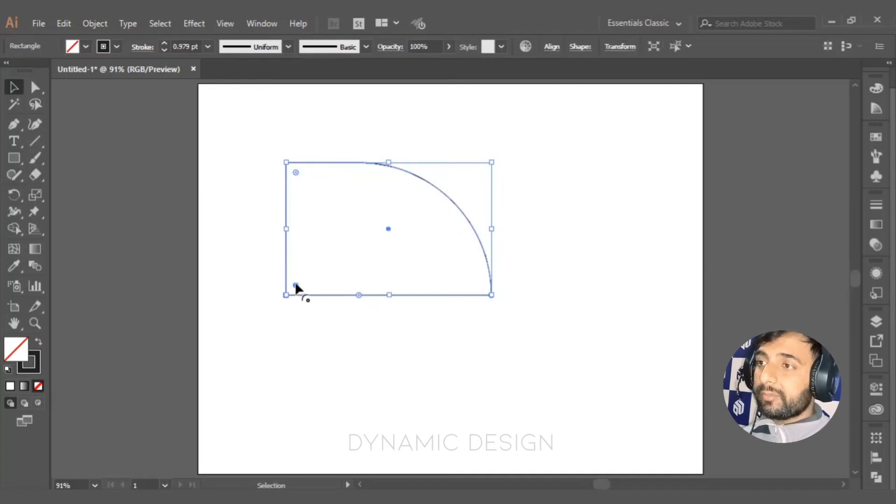
drag(296, 285, 529, 220)
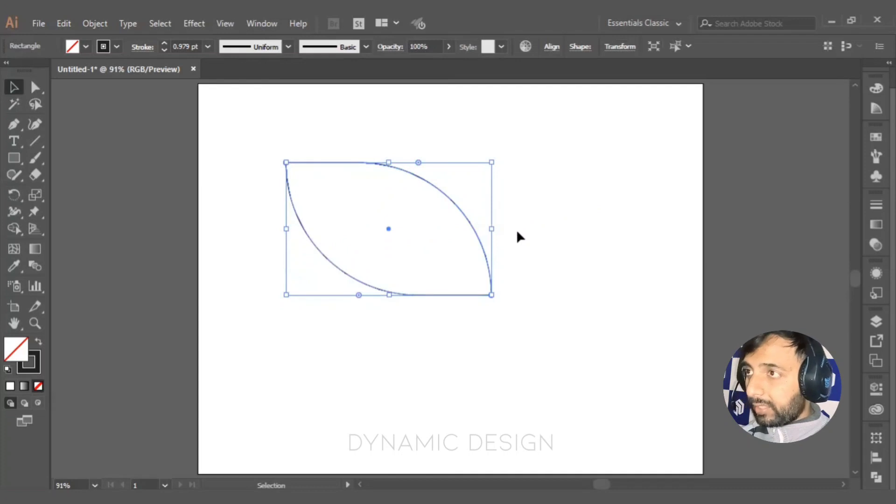
click(635, 217)
click(490, 286)
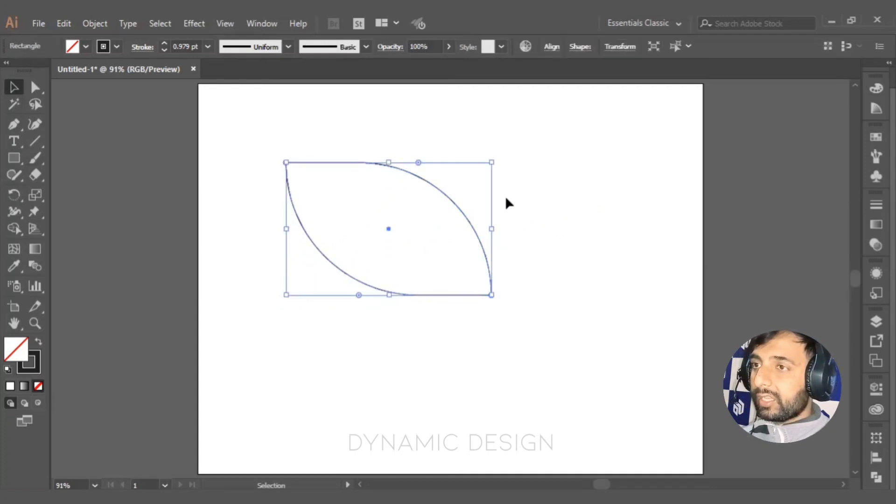
Try rotating the leaf shape clockwise until it stands upright, and undo the rotation
drag(495, 156, 516, 287)
click(313, 159)
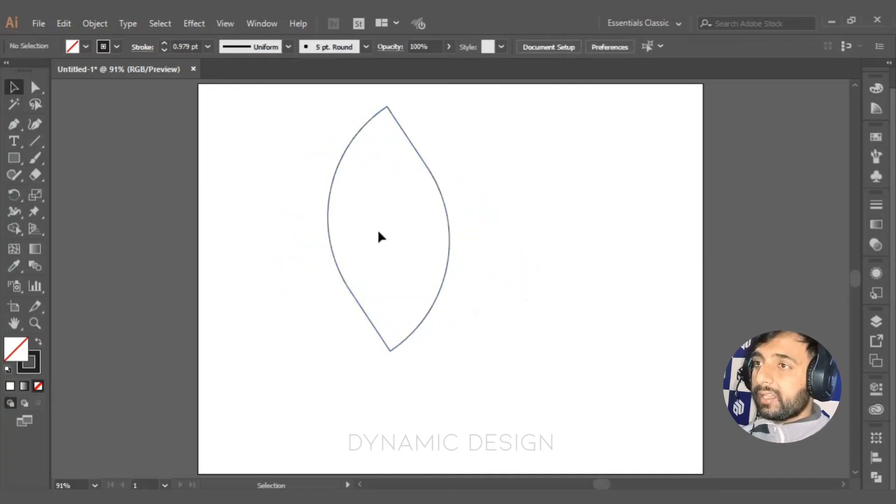
click(385, 112)
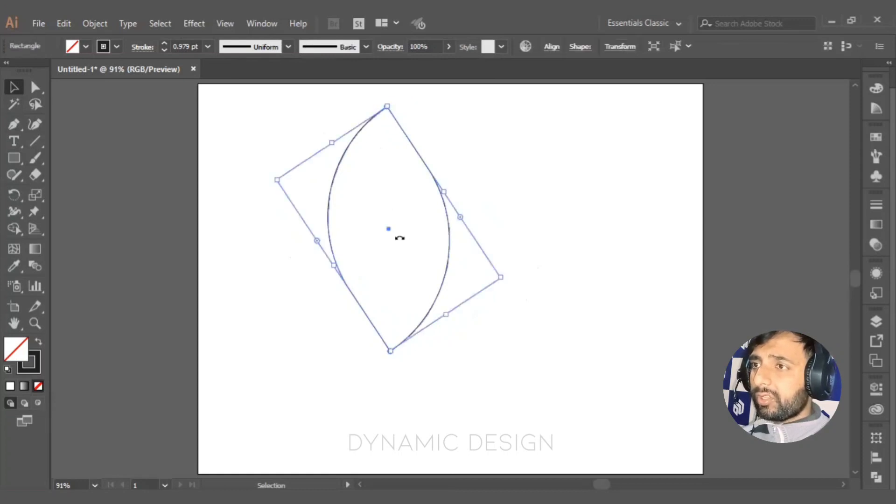
key(ctrl+z)
key(ctrl+z)
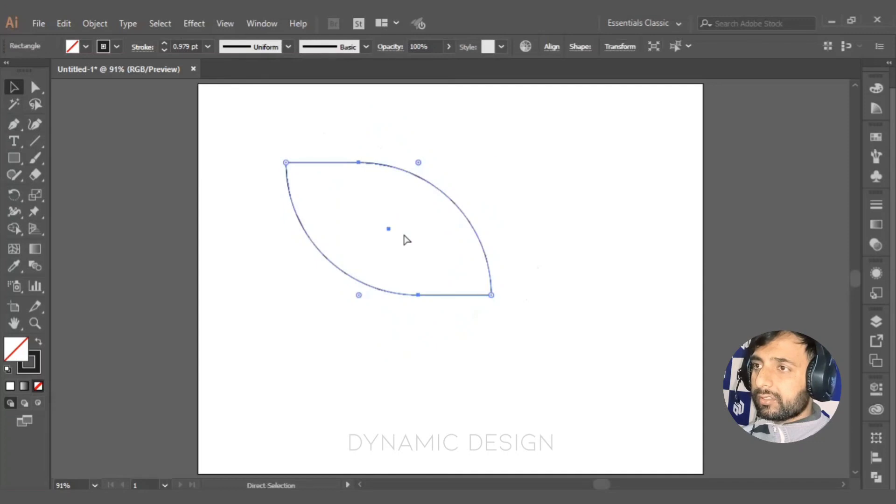
key(ctrl+z)
key(ctrl+shift+z)
key(ctrl+shift+z)
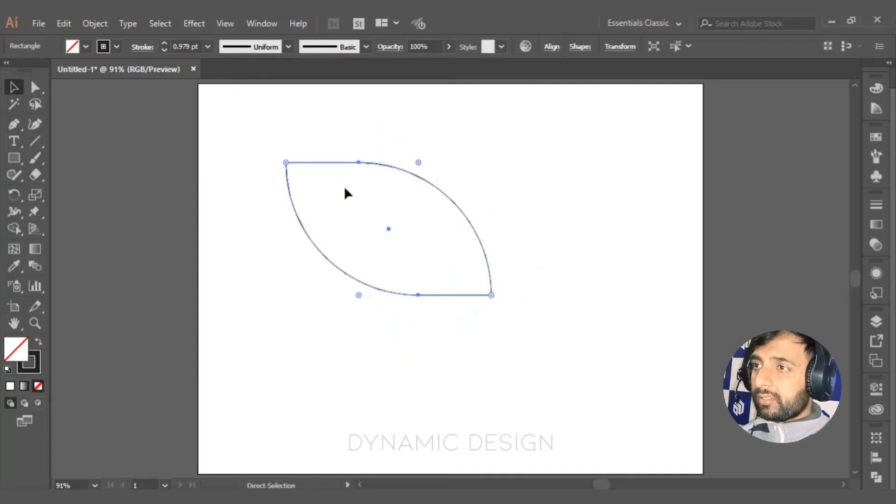
Reselect the leaf shape and try reducing the radius of its two rounded corners, undoing the change
click(294, 152)
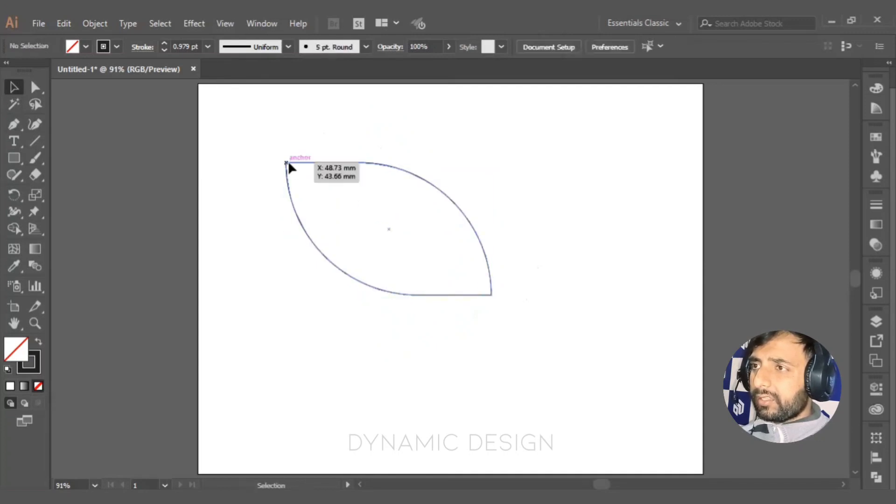
click(288, 163)
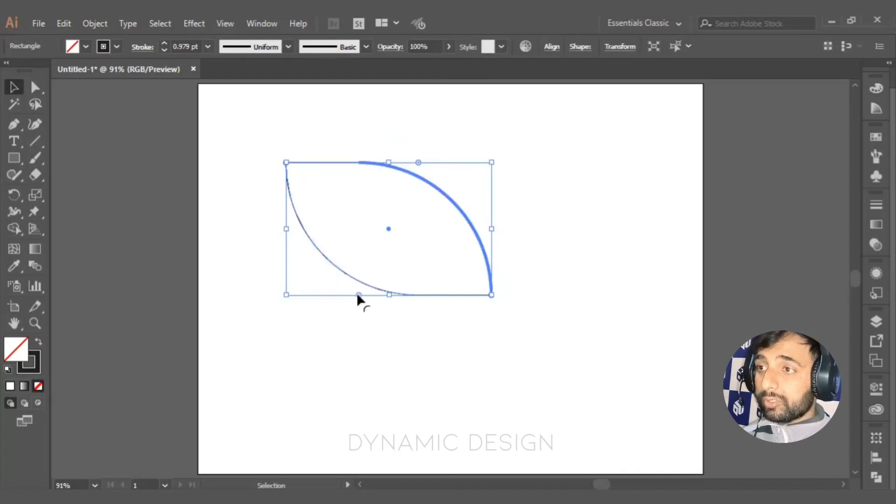
drag(356, 292, 449, 195)
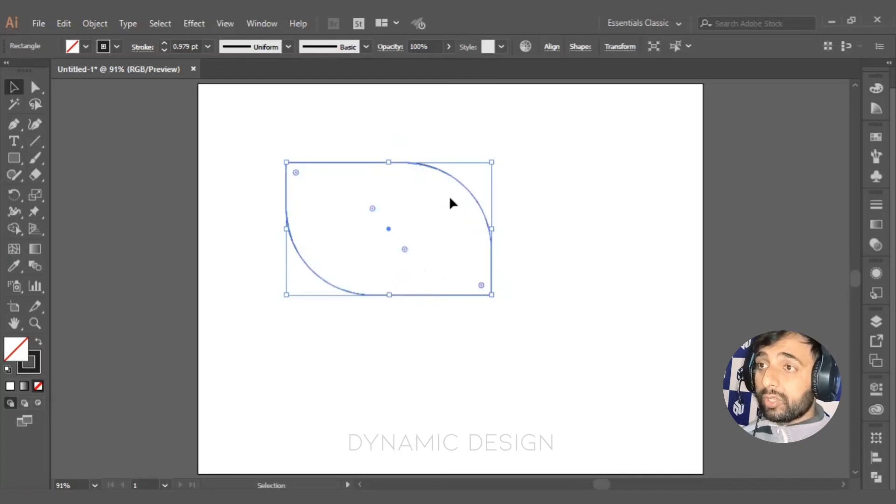
key(ctrl+z)
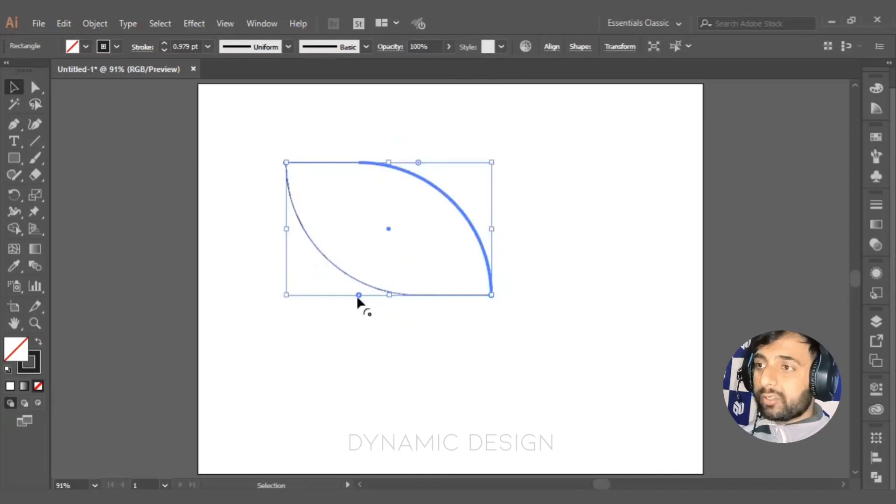
Try reducing the leaf shape's upper-right and lower-left radii one corner at a time, and rounding its upper-left corner
drag(358, 294, 431, 246)
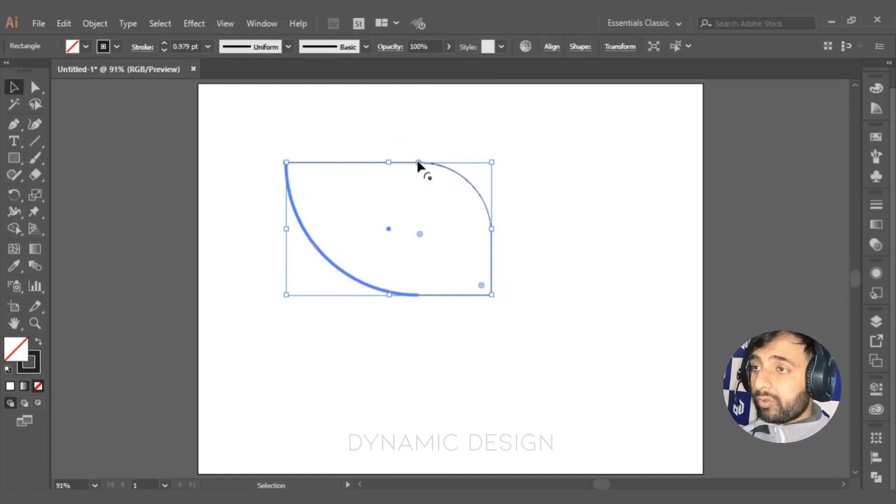
drag(418, 163, 367, 248)
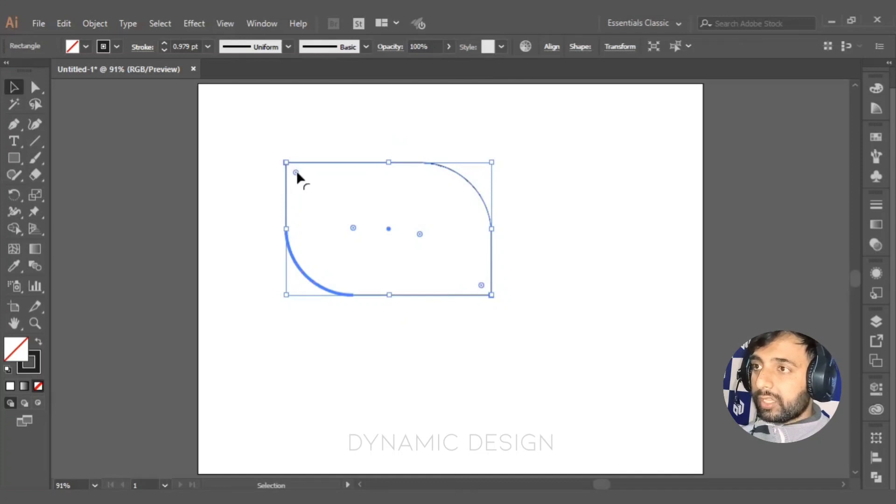
drag(296, 170, 374, 270)
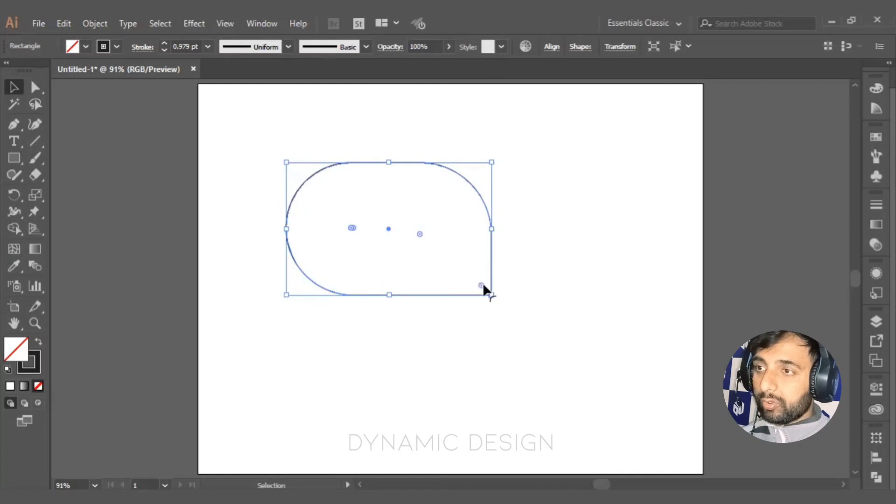
click(526, 379)
click(491, 294)
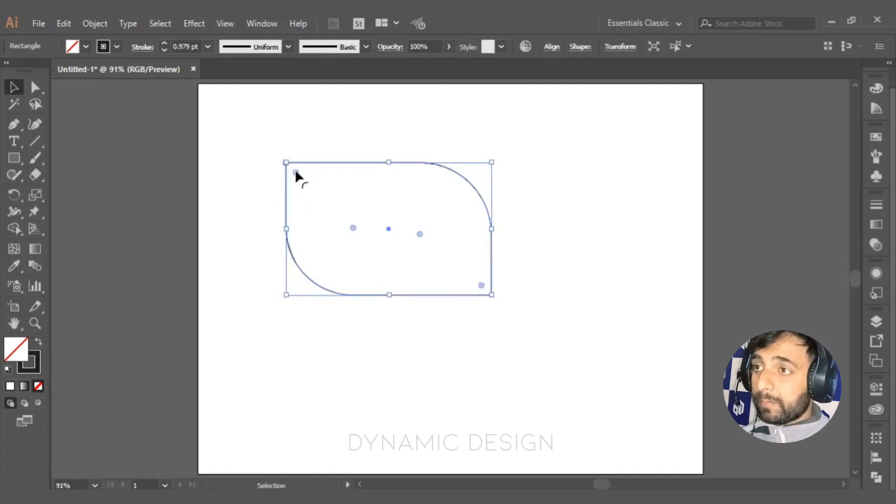
Try rounding the upper-left and lower-right corners individually to form a rough pill, and undo the corner edits back to the leaf
drag(295, 171, 353, 229)
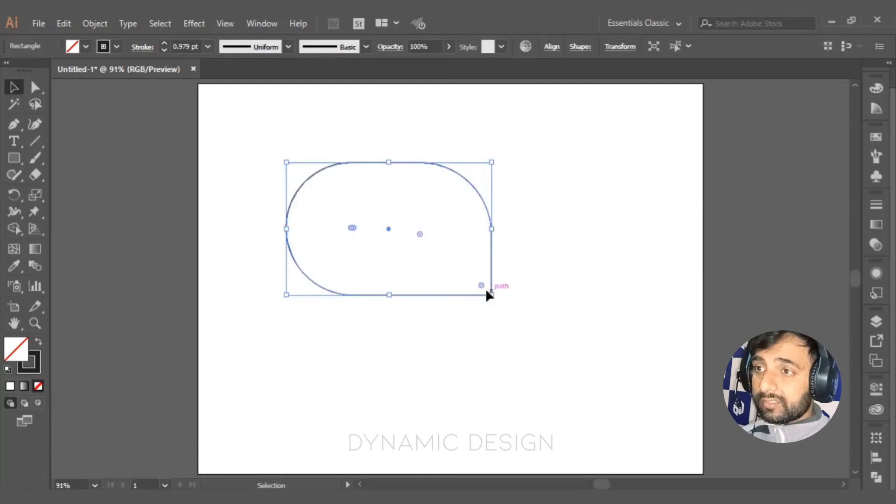
drag(480, 285, 396, 199)
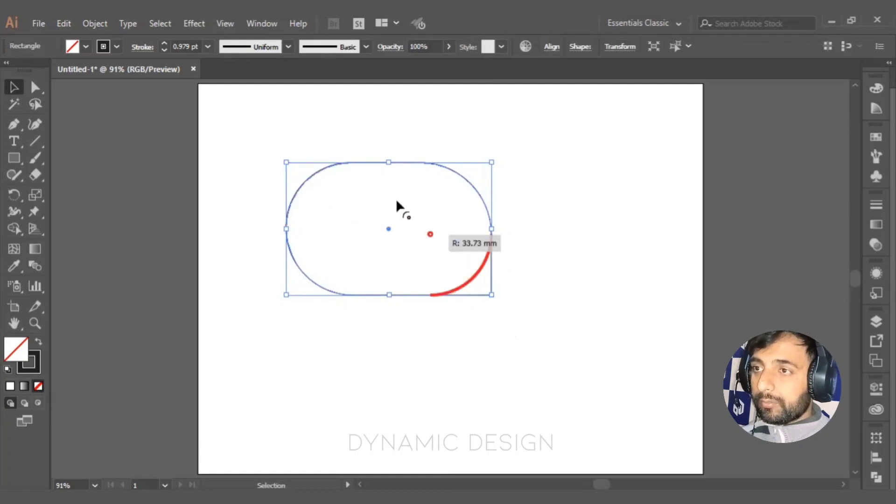
click(560, 298)
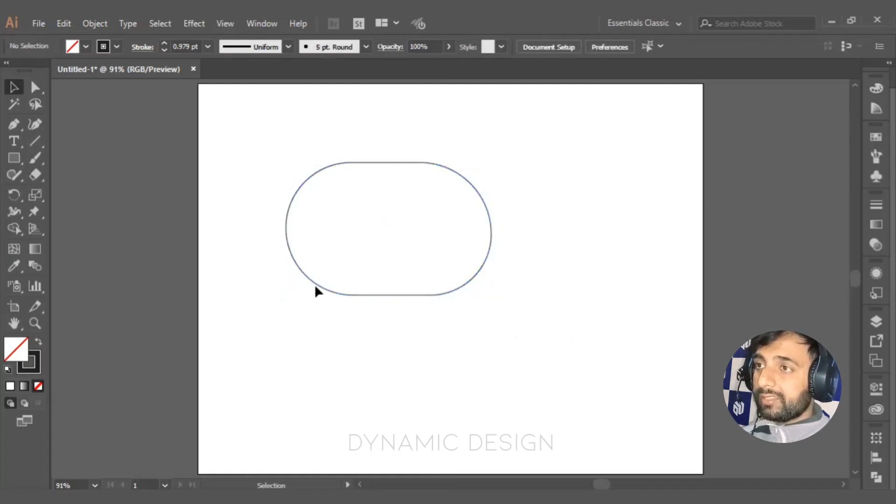
key(ctrl+z)
key(ctrl+z)
key(ctrl+z)
key(ctrl+z)
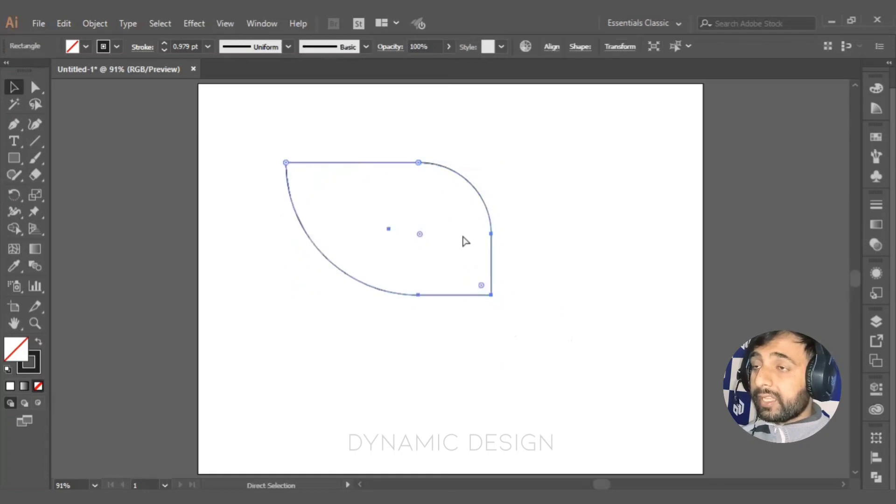
key(ctrl+z)
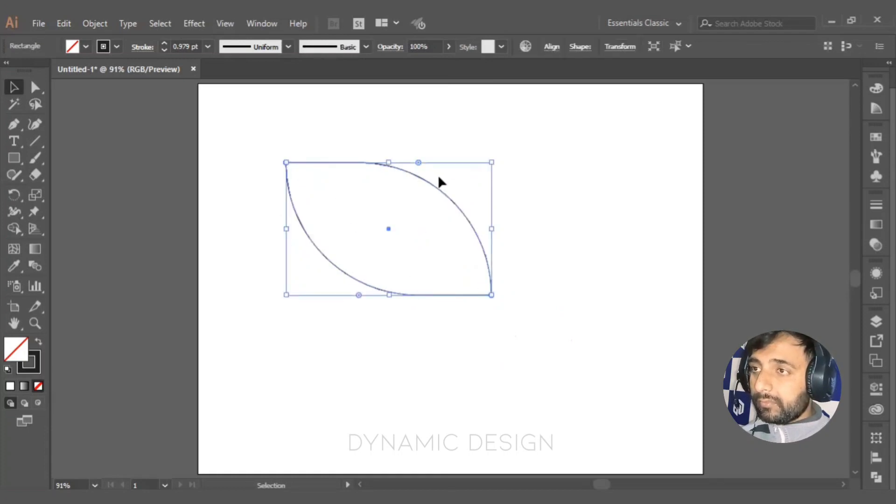
Try adjusting the leaf shape's corner radii together so all four corners are rounded, and undo the last change
drag(418, 163, 449, 150)
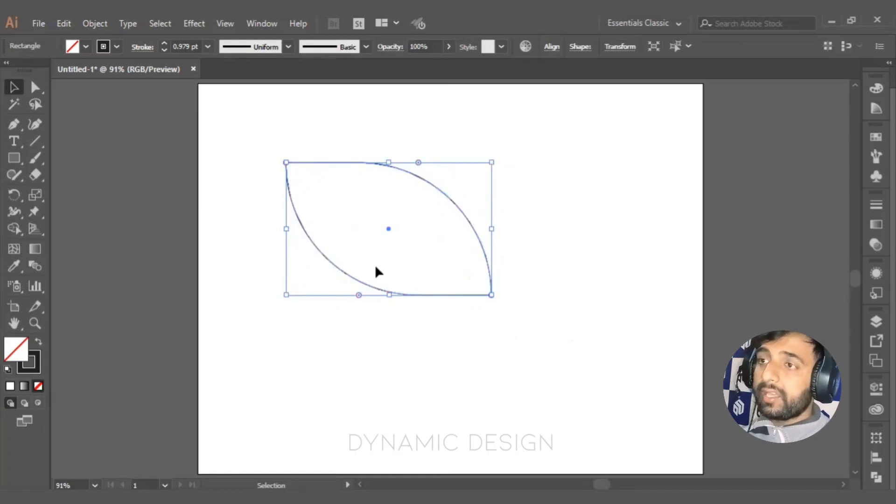
drag(358, 296, 357, 273)
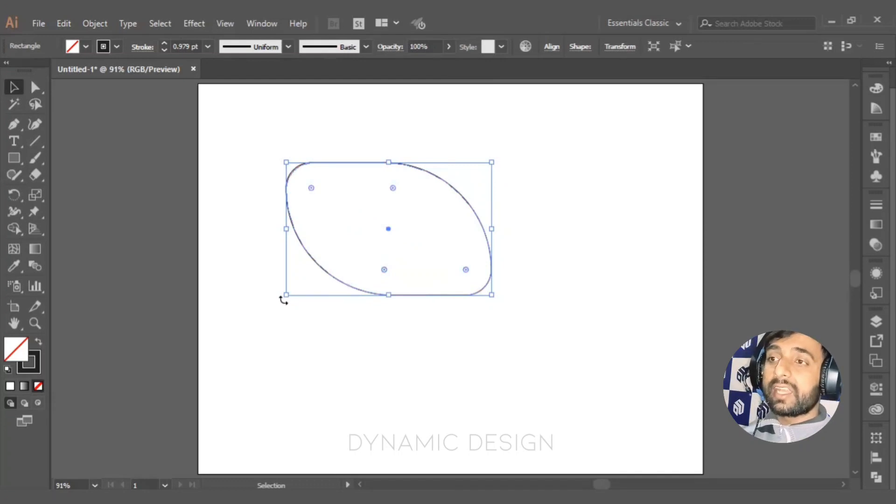
key(ctrl+z)
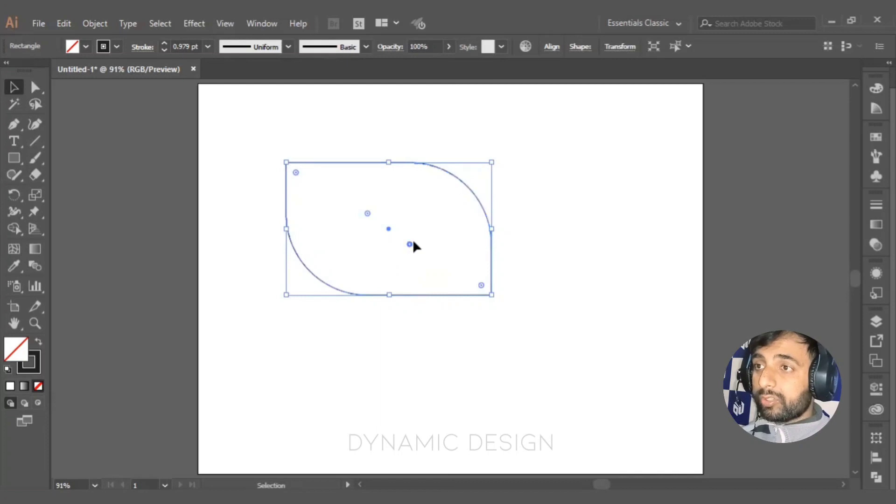
Try enlarging only the upper-right corner's radius to about 73.27 mm, and undo it
drag(408, 240, 339, 299)
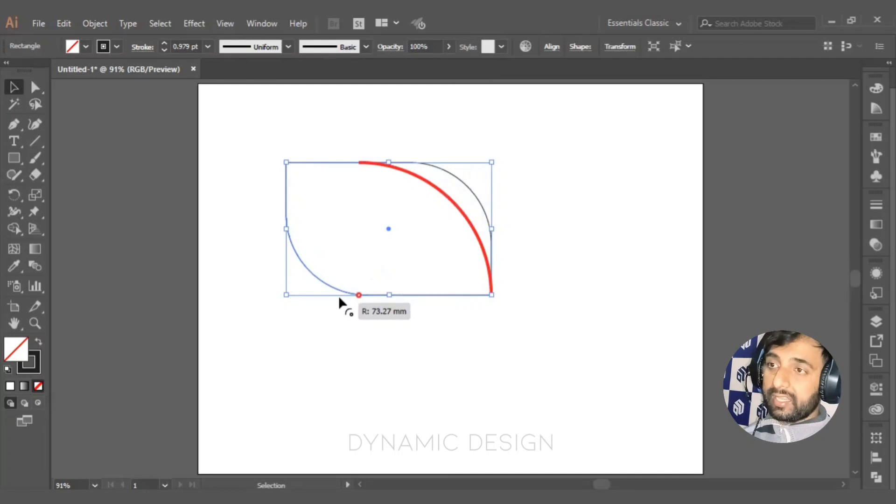
drag(339, 299, 305, 336)
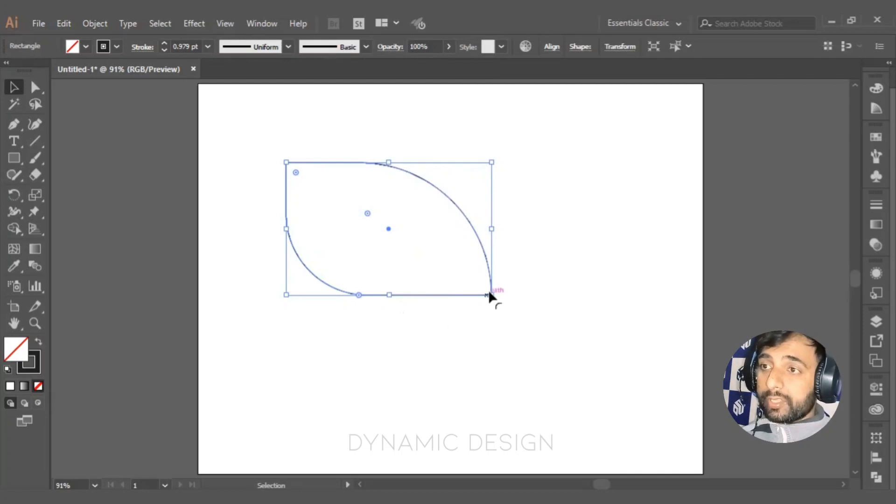
key(a)
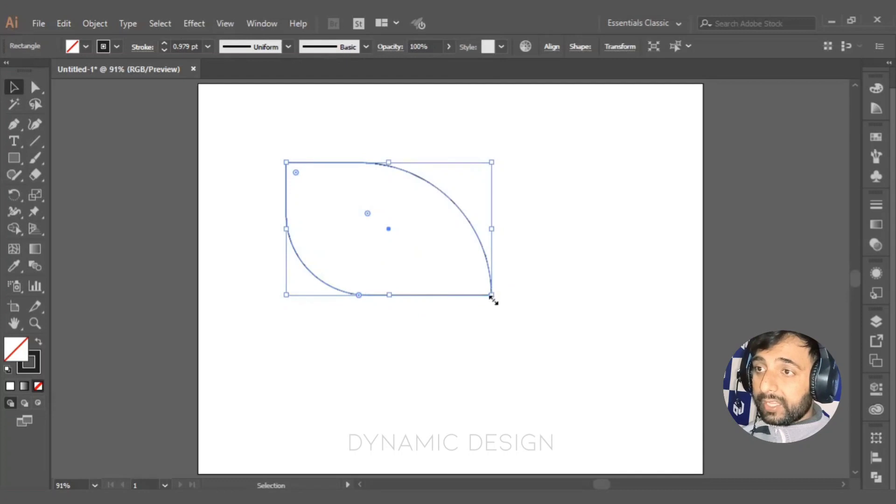
key(ctrl+z)
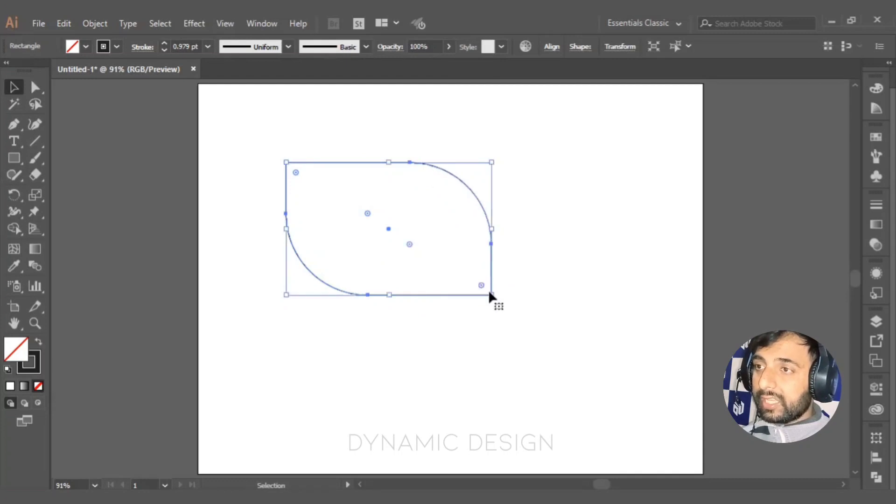
Try changing the corner radii together once more, and undo all corner rounding back to the plain sharp-cornered rectangle
drag(410, 244, 346, 301)
click(385, 353)
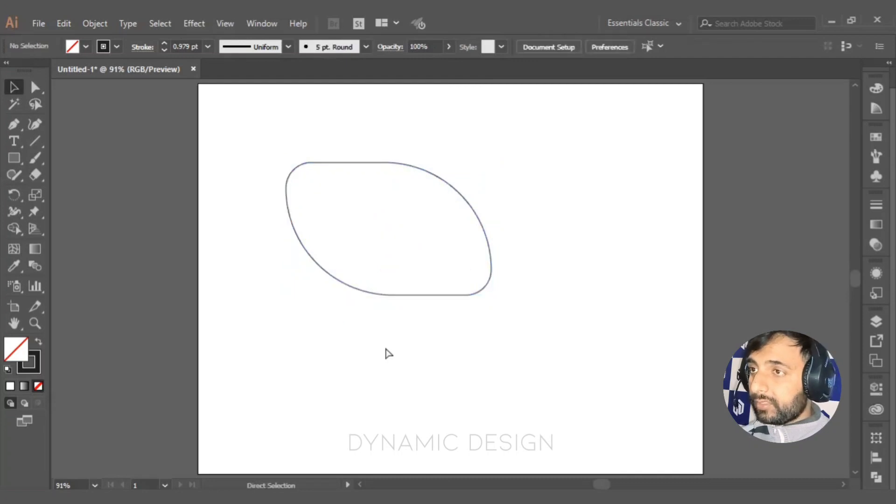
key(ctrl+z)
key(ctrl+z)
key(ctrl+z)
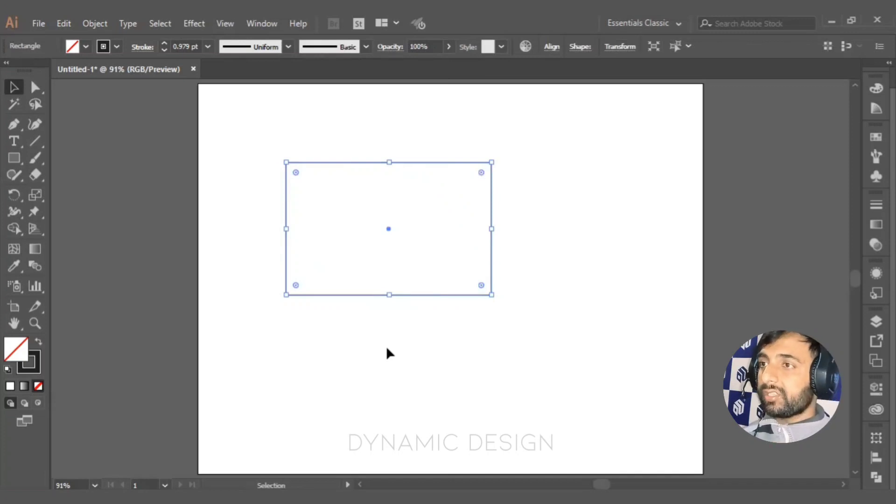
Switch between the Selection and Direct Selection tools to compare how the rectangle's handles and anchor points are displayed
click(35, 89)
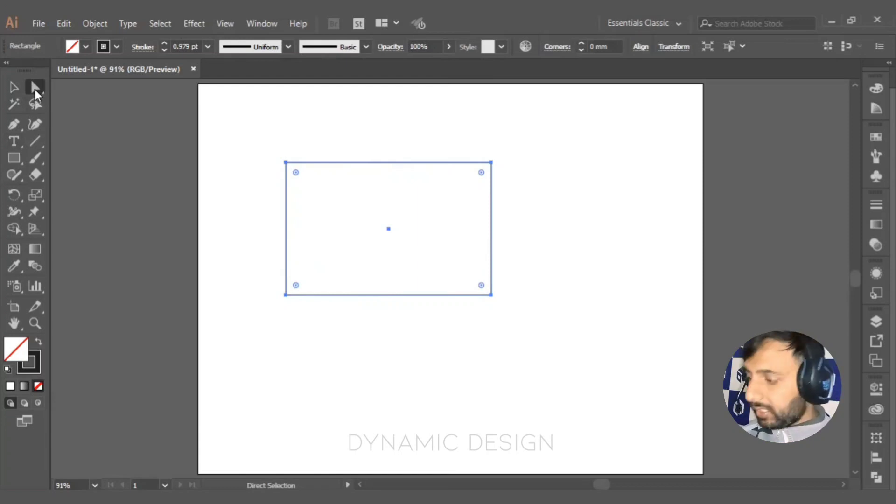
key(v)
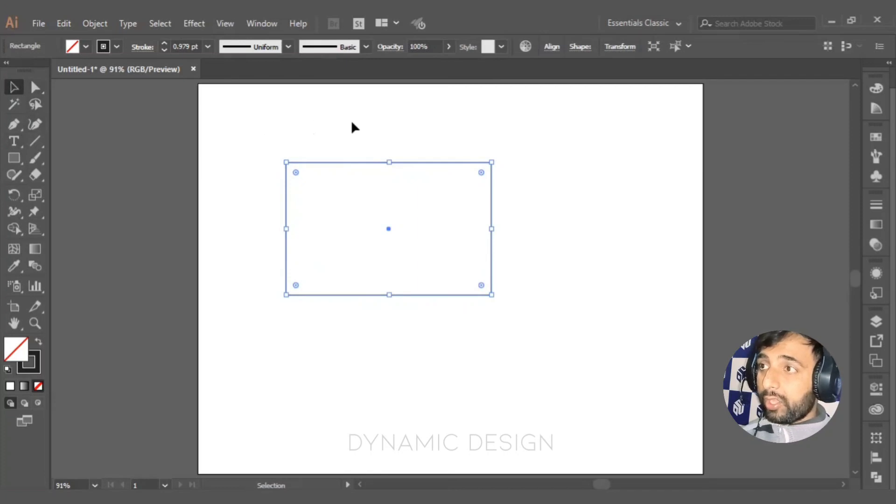
key(a)
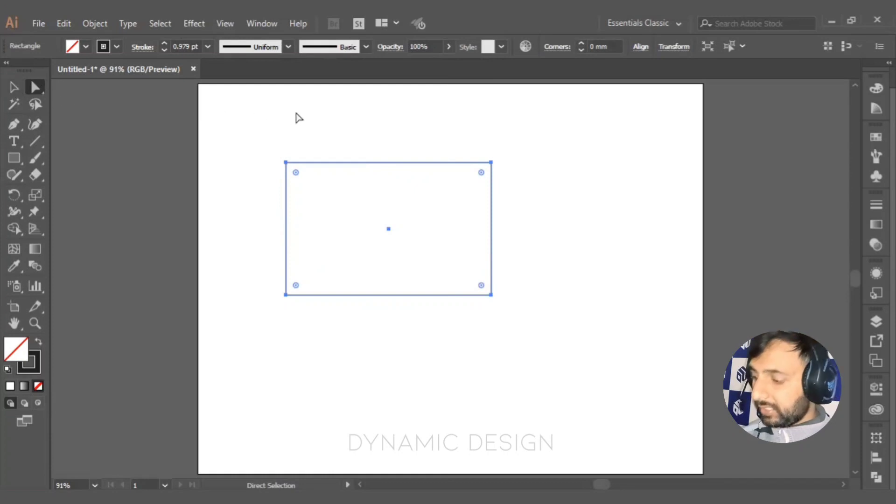
key(v)
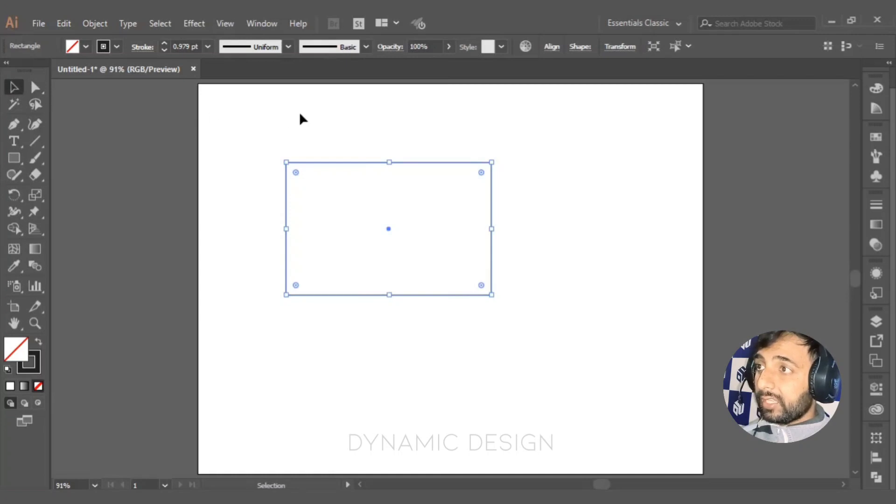
key(a)
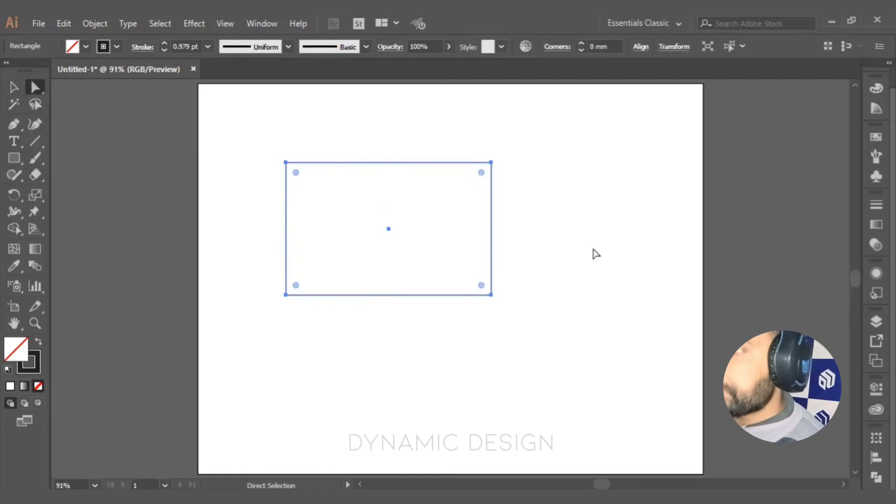
click(13, 88)
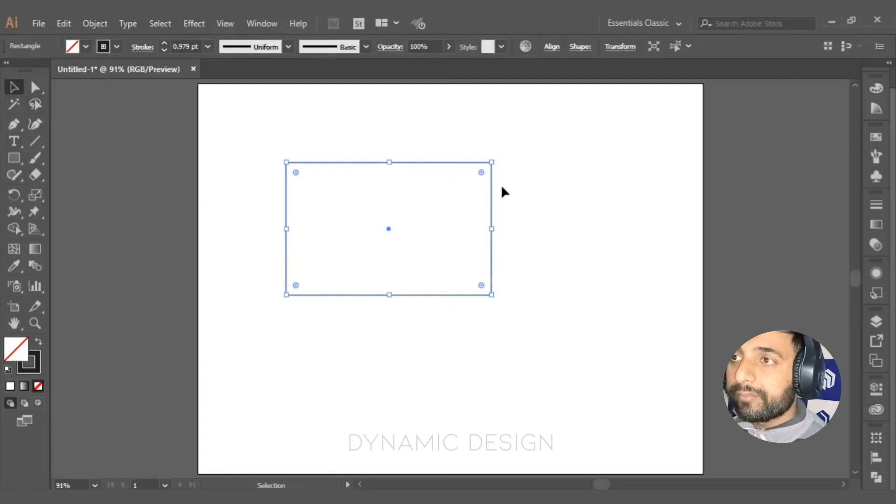
Deselect the rectangle and use Direct Selection to select only its upper-right anchor point
click(37, 88)
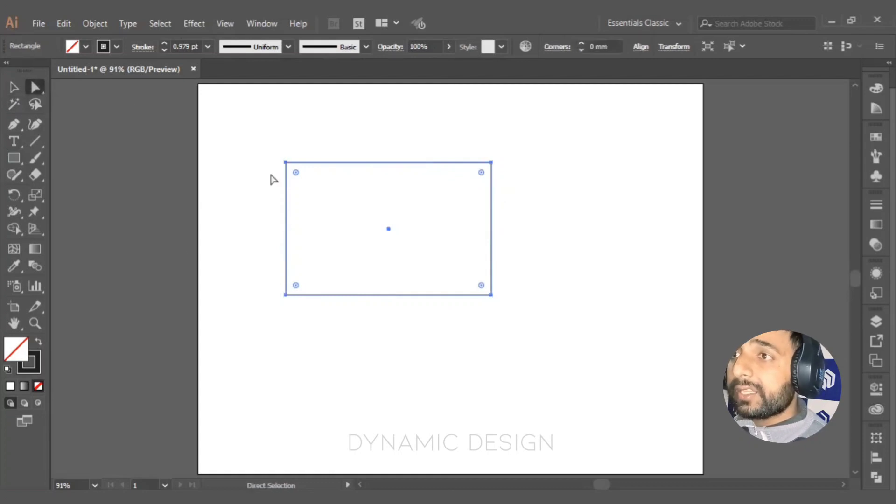
scroll(480, 176, up, 1)
click(558, 193)
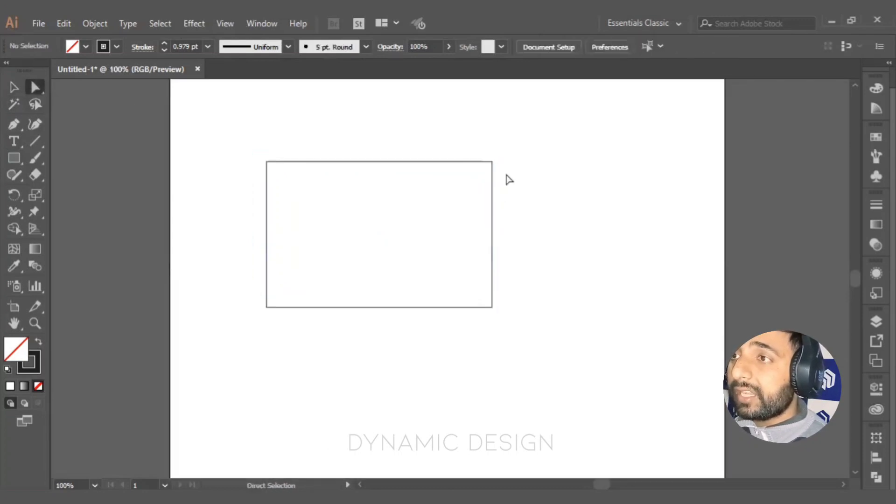
click(493, 163)
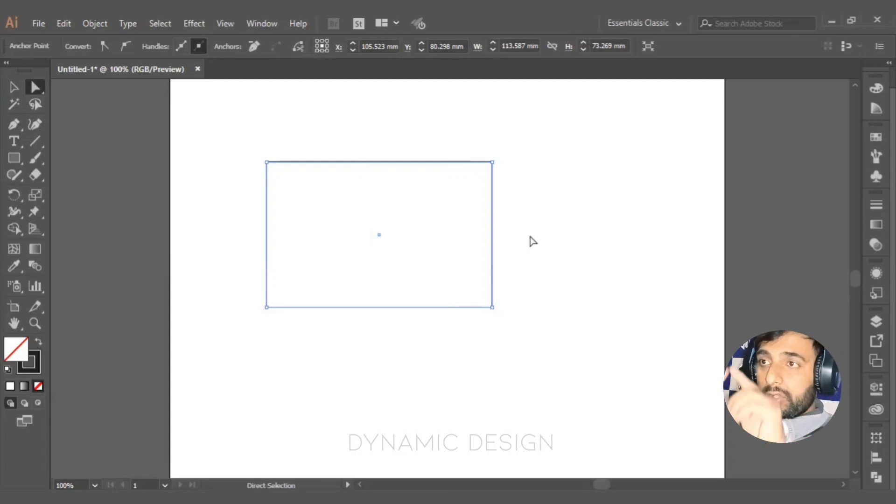
Try sketching a circle beside the rectangle with the Shaper tool, and undo it
click(14, 175)
mouse_move(540, 294)
mouse_down()
mouse_move(620, 210)
mouse_move(656, 323)
mouse_move(513, 300)
mouse_move(540, 295)
mouse_up()
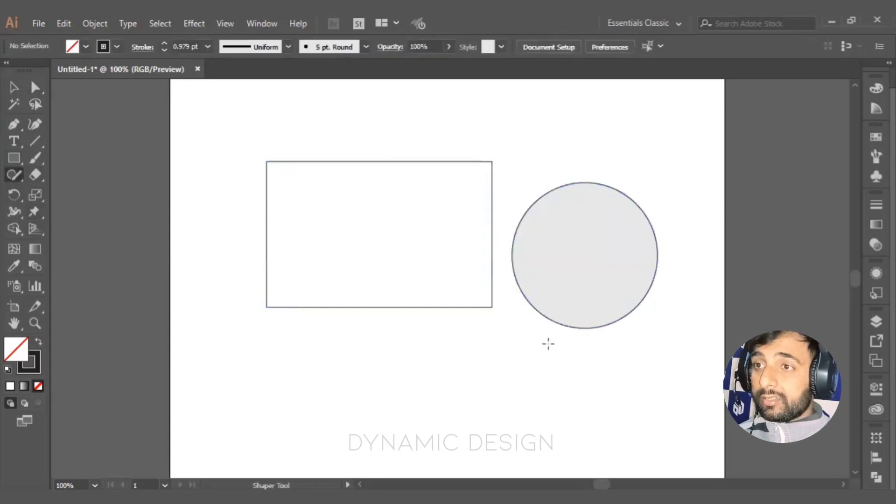
key(ctrl+z)
Sketch a triangle about 45 by 39 mm beside the rectangle with the Shaper tool and directly select its lower-right anchor point
mouse_move(579, 215)
mouse_down()
mouse_move(601, 300)
mouse_move(554, 201)
mouse_up()
key(a)
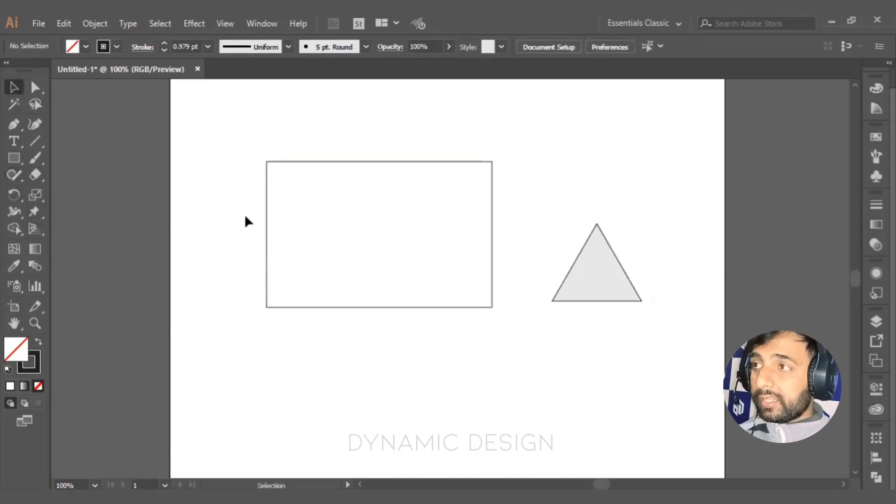
click(629, 281)
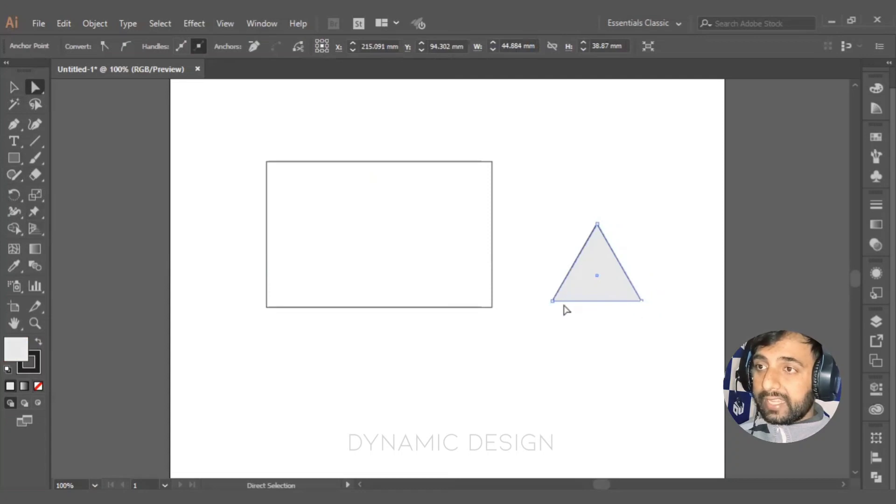
Delete the triangle's lower-right anchor point and the remaining part of the shape
key(v)
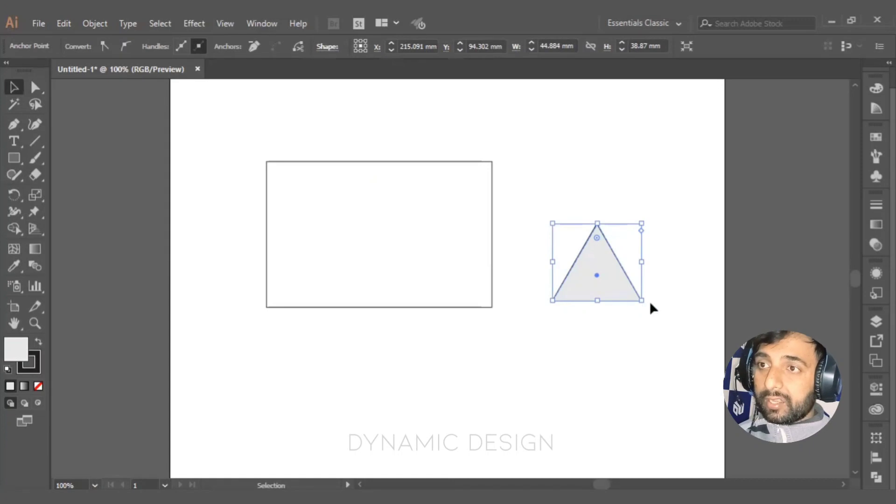
key(Delete)
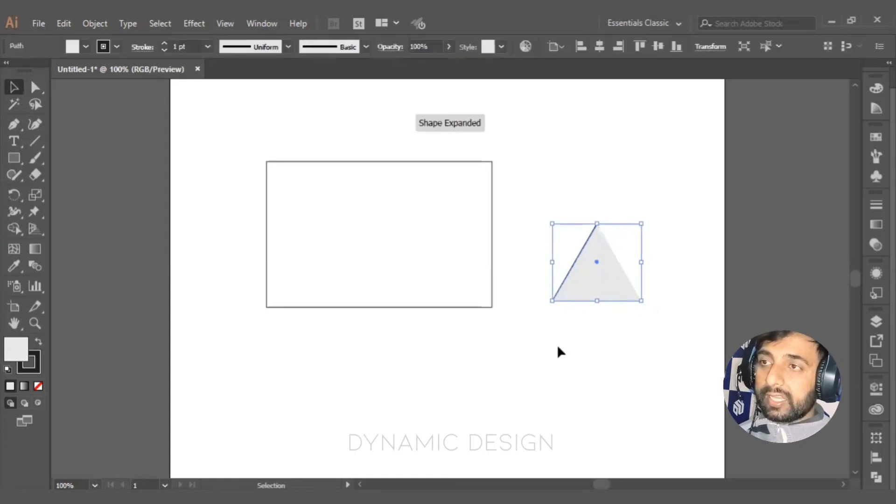
key(Delete)
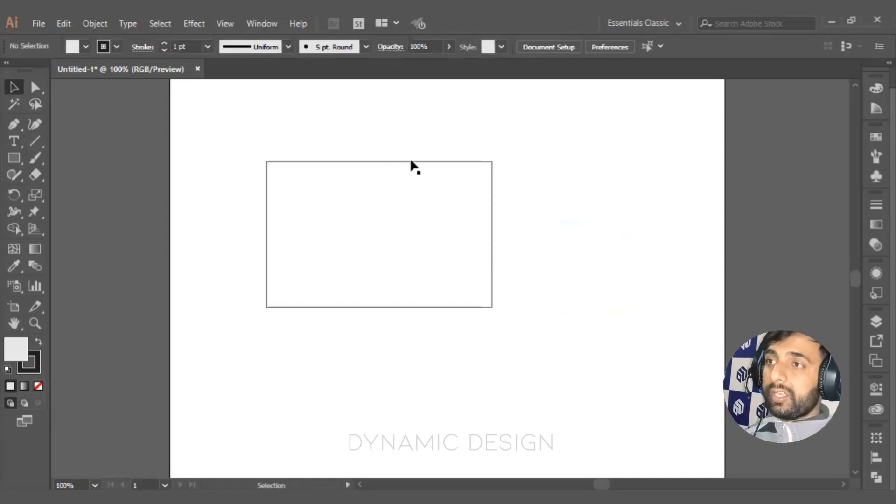
click(431, 162)
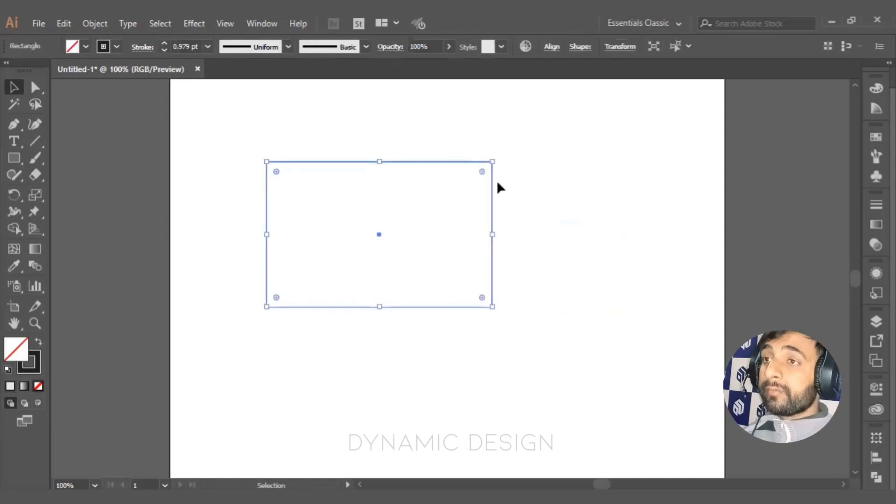
click(537, 188)
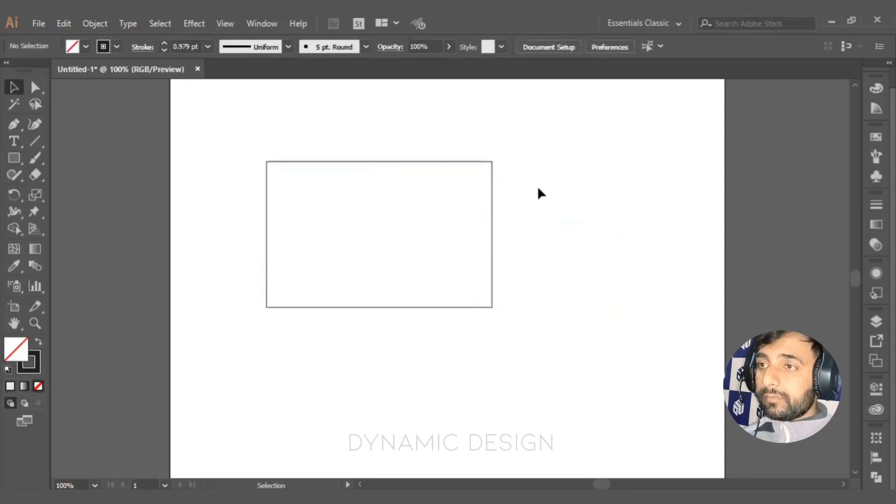
Use Direct Selection to select each of the rectangle's corner anchor points in turn, ending with the upper-right one
click(48, 87)
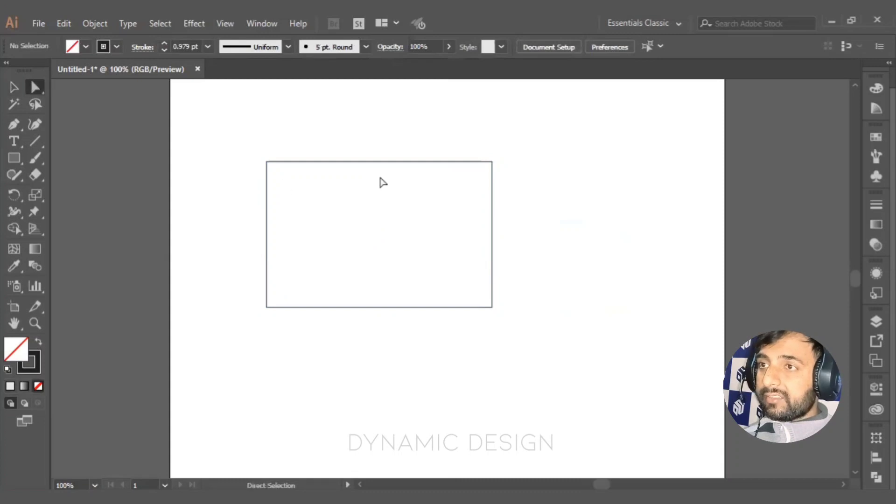
click(491, 161)
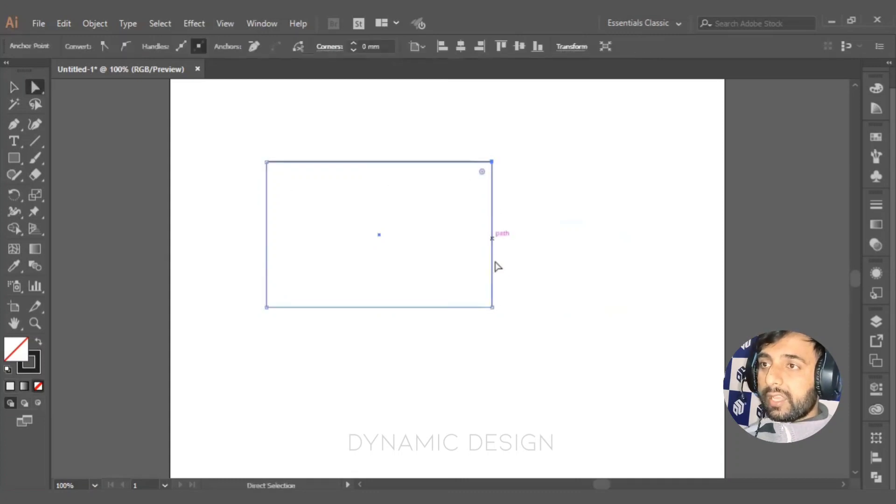
click(492, 306)
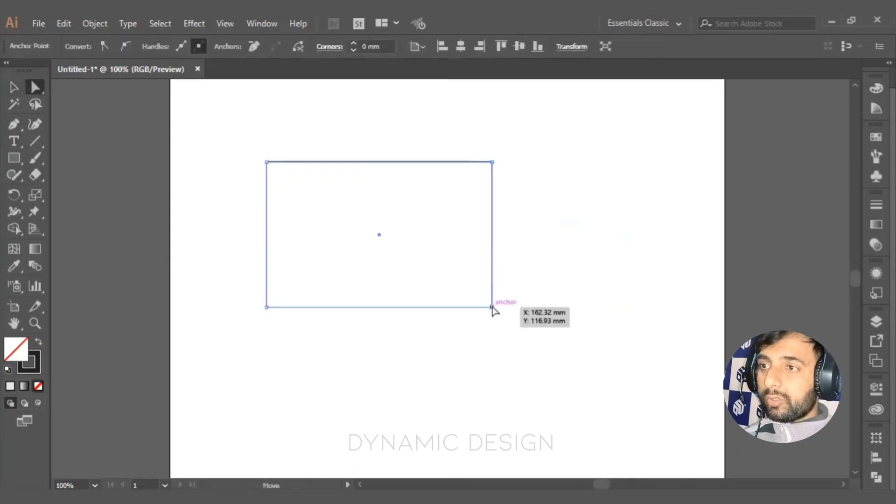
click(266, 307)
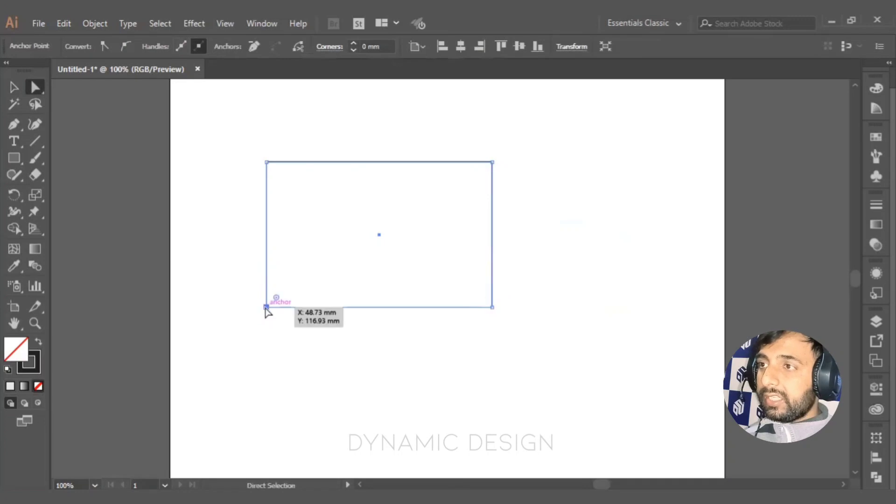
click(266, 163)
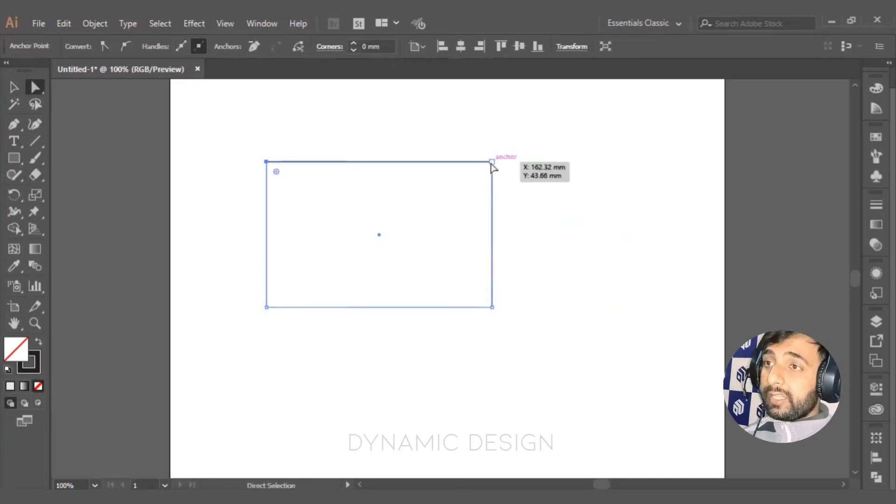
click(492, 163)
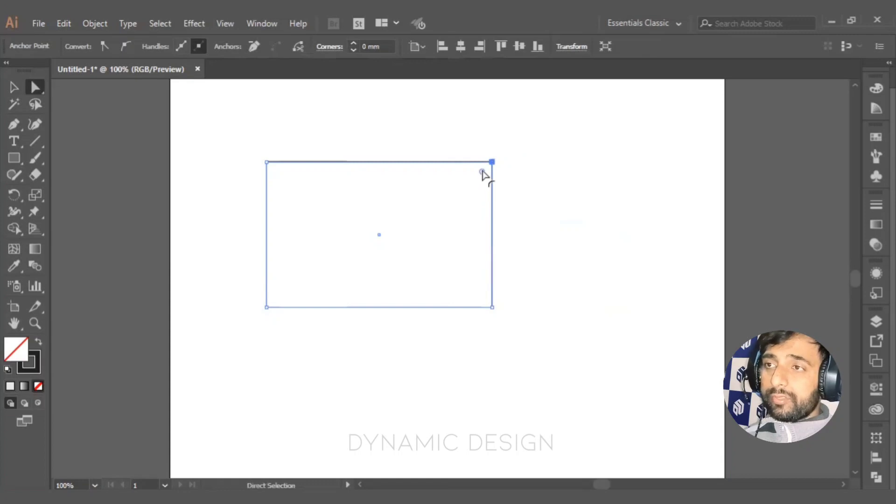
Try rounding the rectangle's upper-right corner to 73.27 mm, return it to square and reselect its anchor point
drag(483, 172, 269, 339)
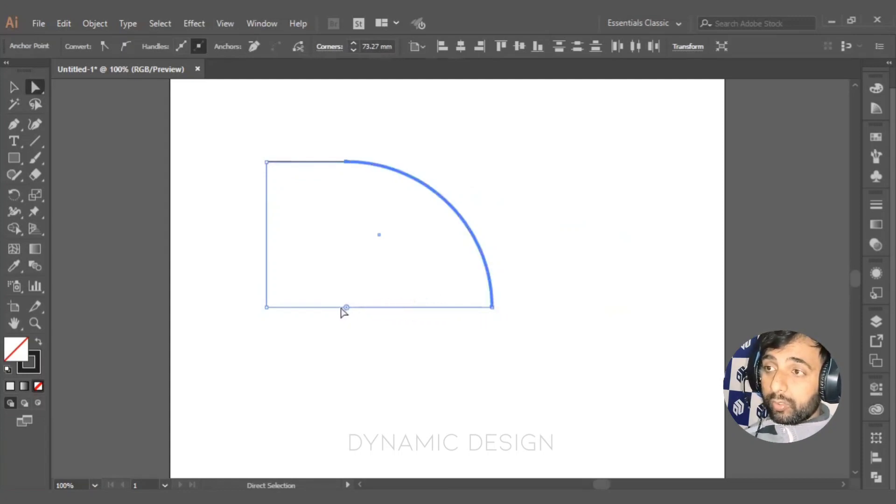
drag(347, 308, 546, 156)
click(492, 162)
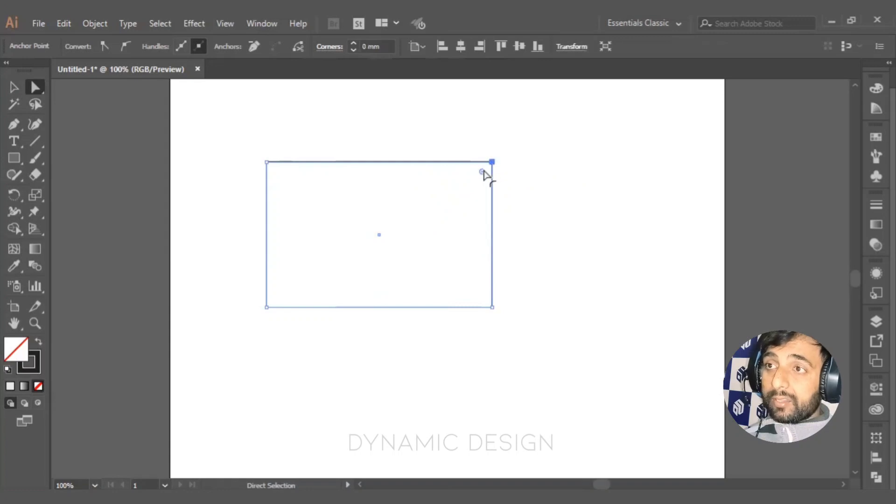
Round the upper-right corner in stages to about 10, 22 and 43 mm and up to the maximum radius, and deselect the shape
drag(483, 174, 473, 182)
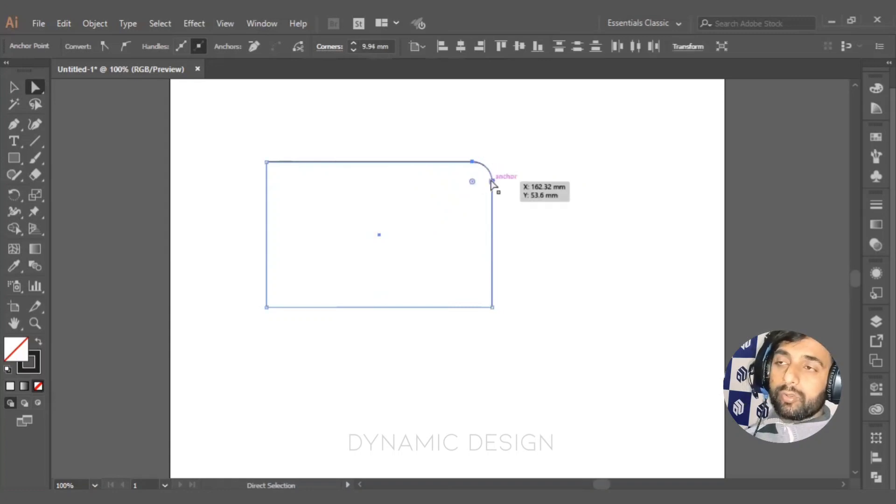
drag(472, 182, 444, 199)
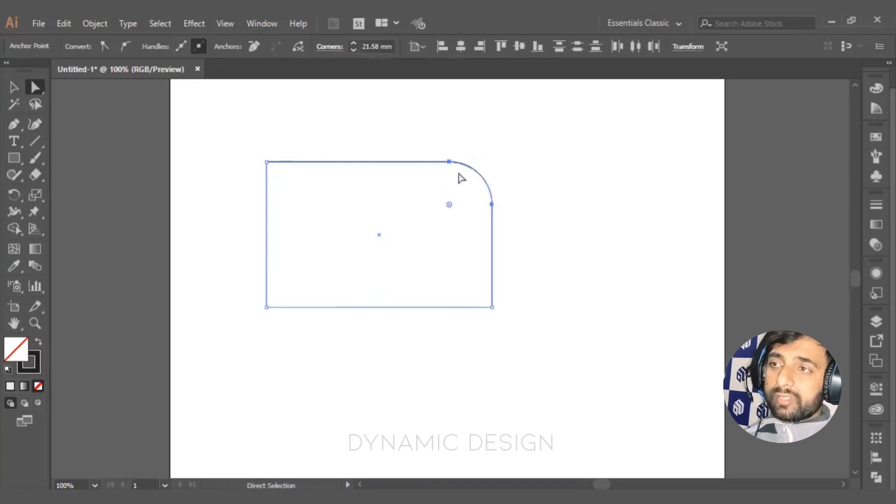
drag(451, 205, 467, 248)
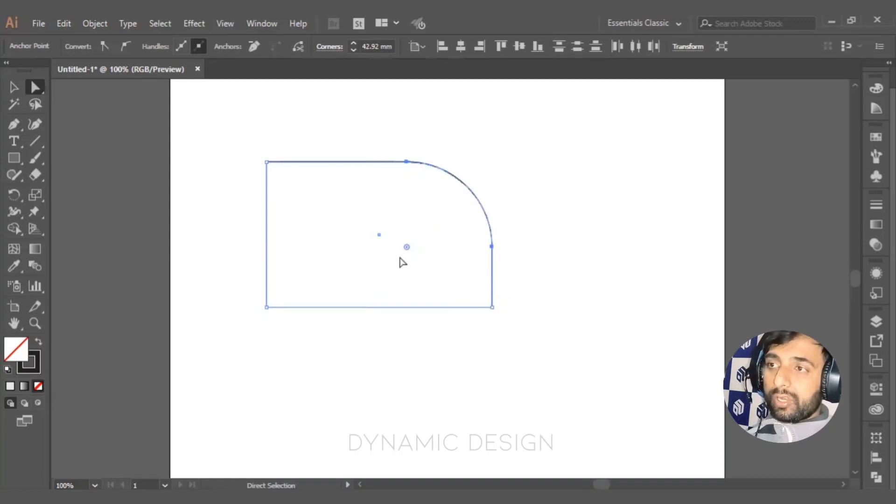
drag(407, 248, 332, 318)
click(502, 327)
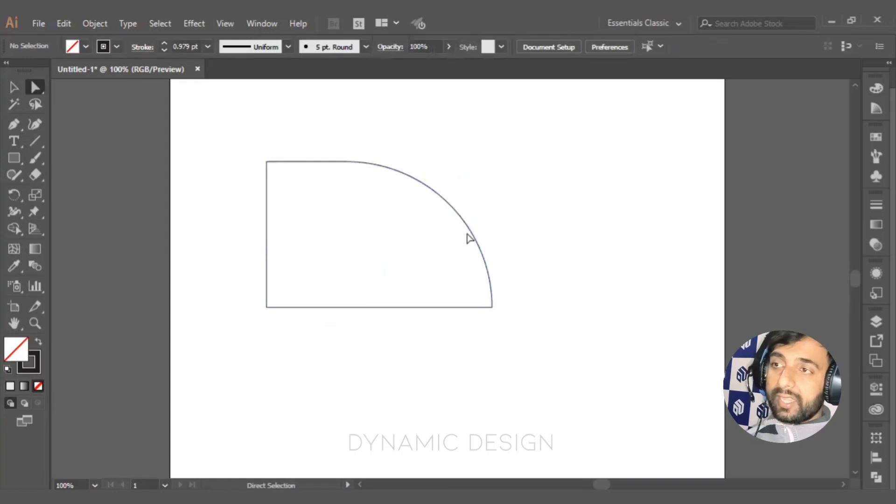
Undo the corner rounding until the rectangle's upper-right corner is square, and clear the selection
key(ctrl+z)
key(ctrl+z)
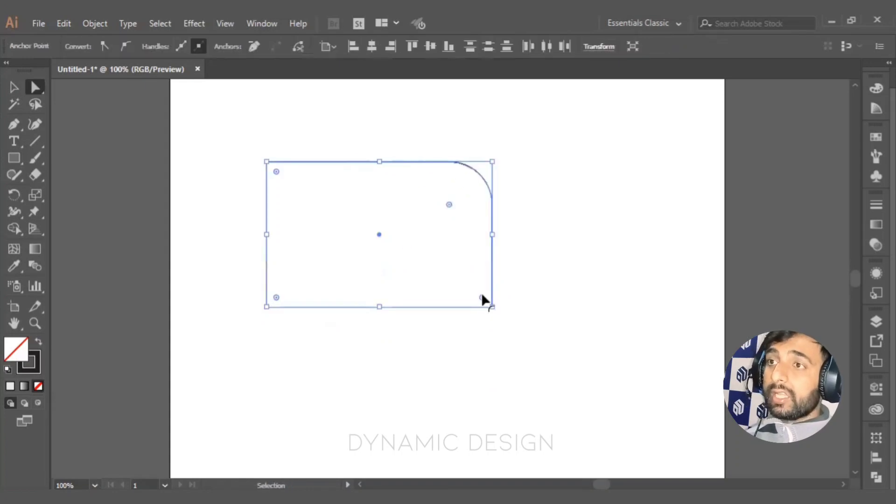
key(ctrl+z)
key(ctrl+z)
click(536, 200)
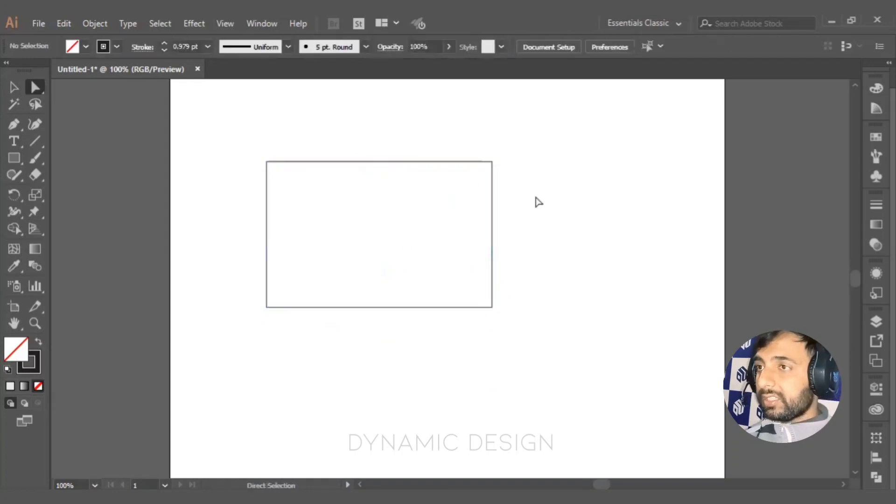
Select the whole rectangle with the Selection tool, switch to Direct Selection and clear the selection
click(12, 91)
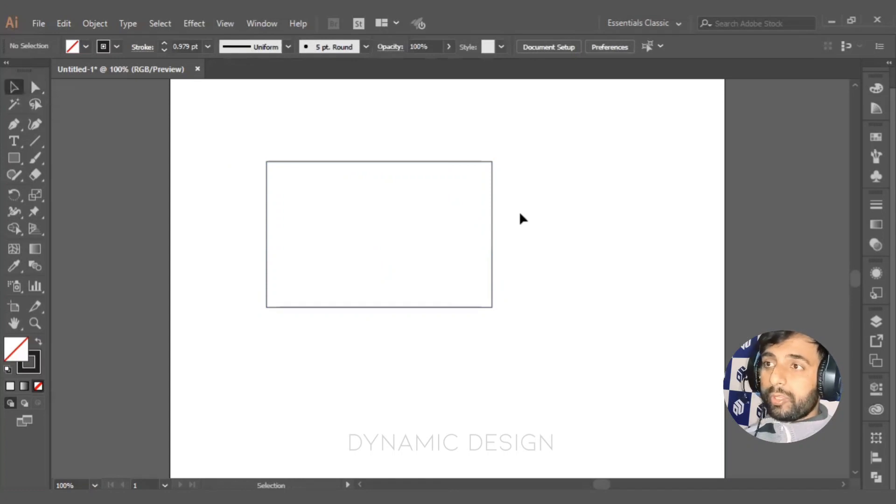
click(492, 202)
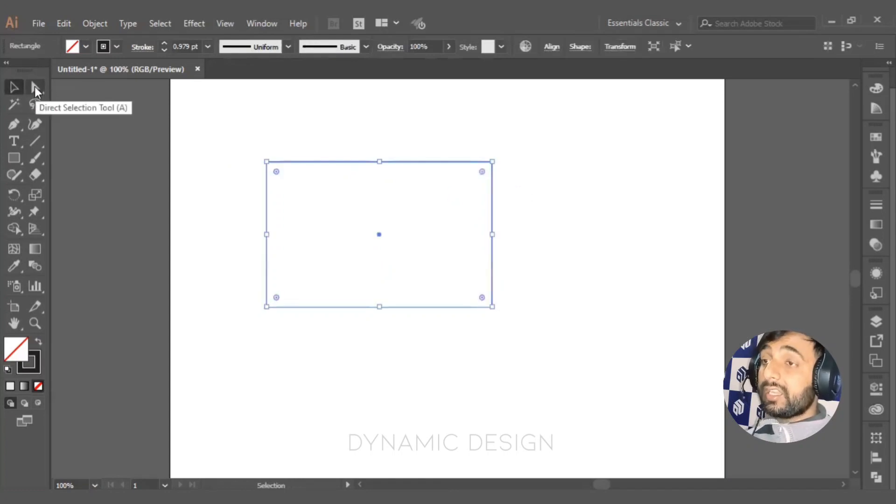
click(35, 87)
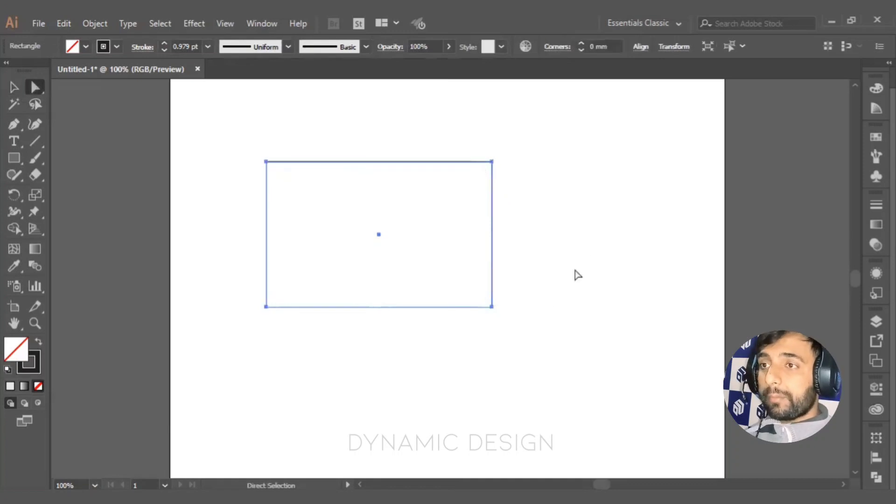
click(556, 286)
Select the rectangle's corner anchor points one by one, starting and ending with the lower-right one
click(492, 307)
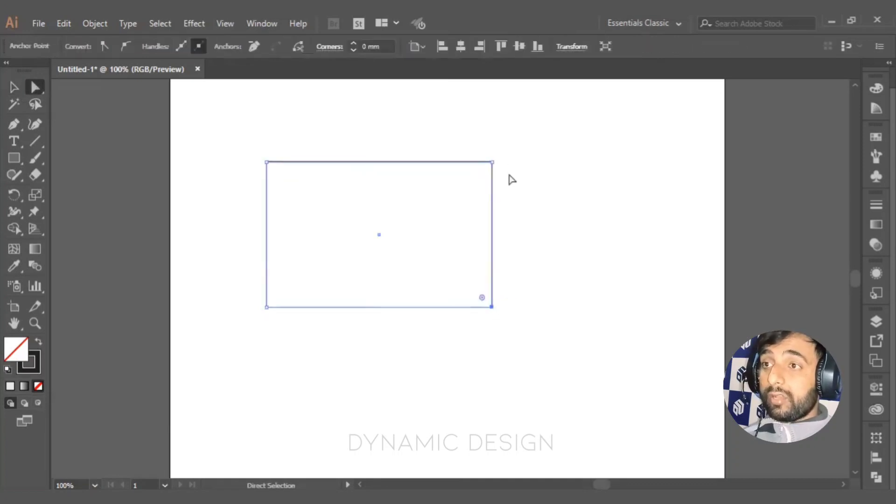
click(492, 162)
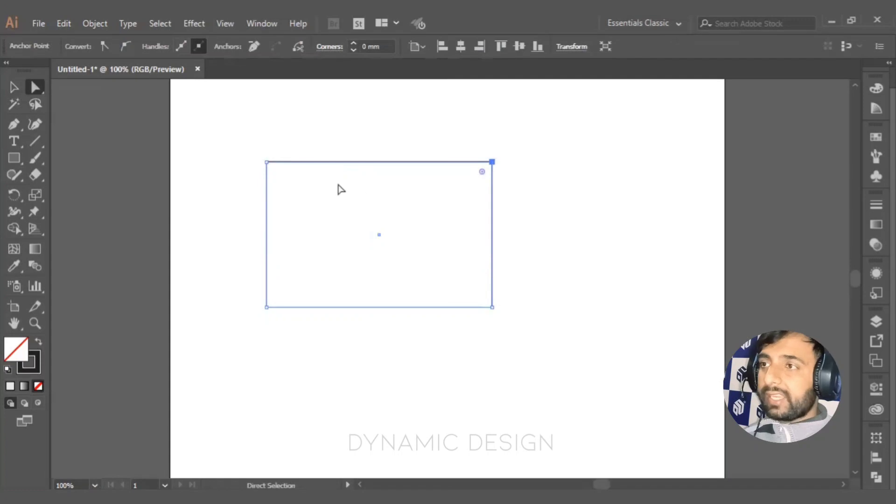
click(267, 162)
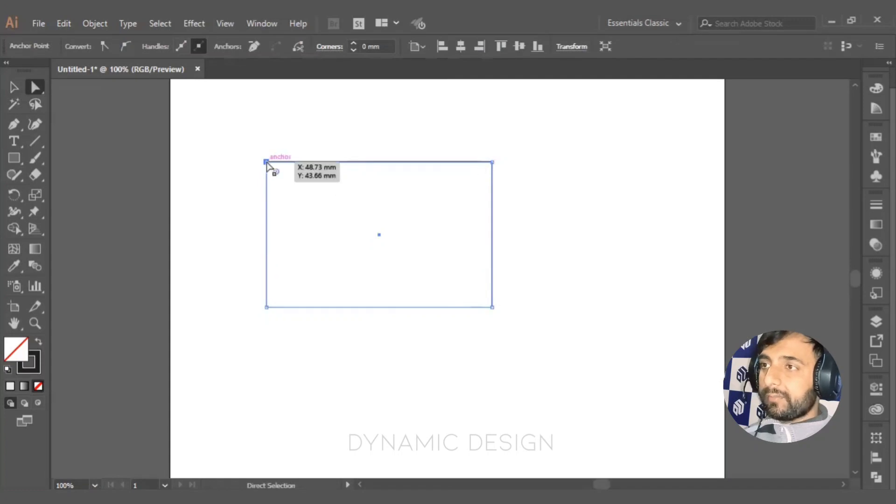
click(266, 307)
drag(492, 307, 490, 306)
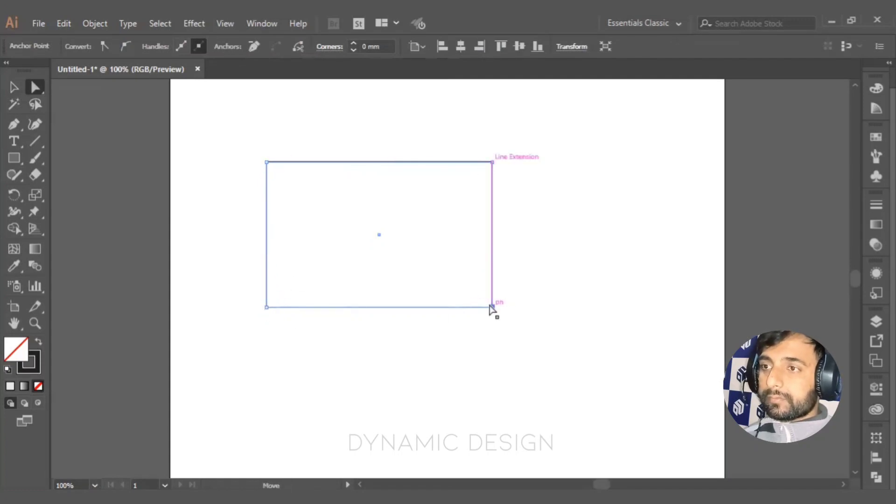
Select the upper-right anchor point, try rounding its corner with the live corner widget and return it to square
click(492, 162)
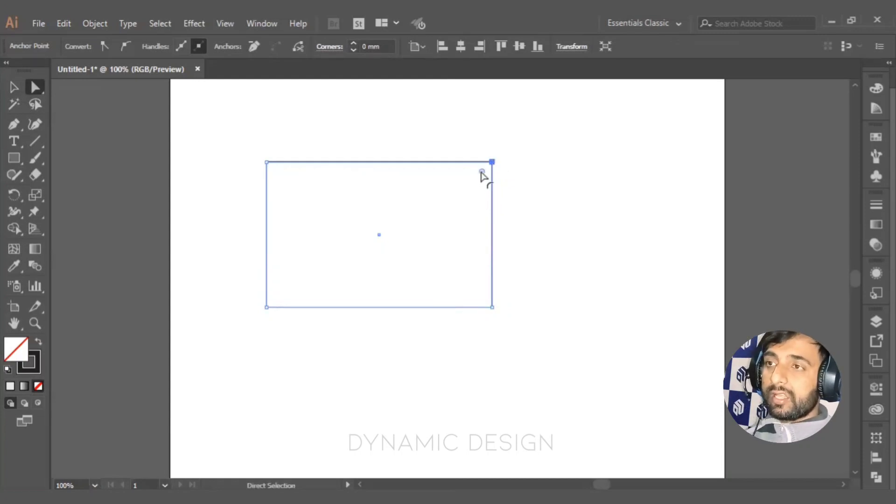
mouse_move(482, 171)
mouse_down()
mouse_move(301, 283)
mouse_move(577, 140)
mouse_move(484, 176)
mouse_up()
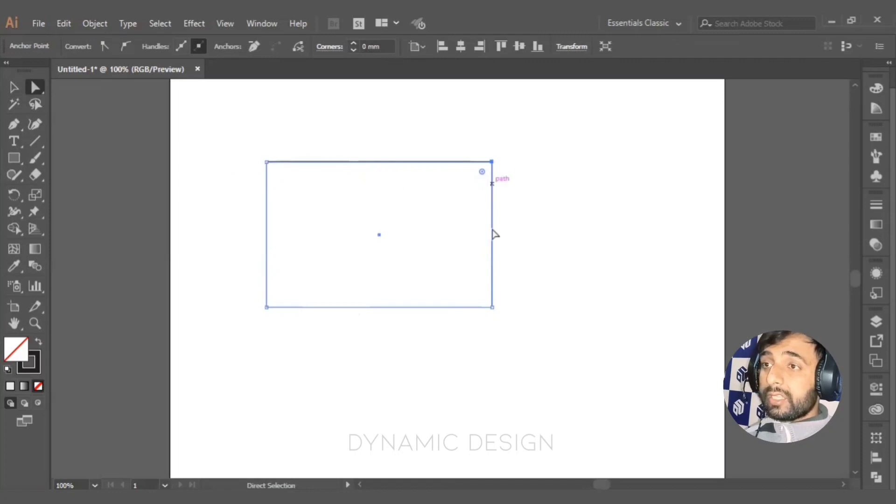
drag(482, 172, 530, 154)
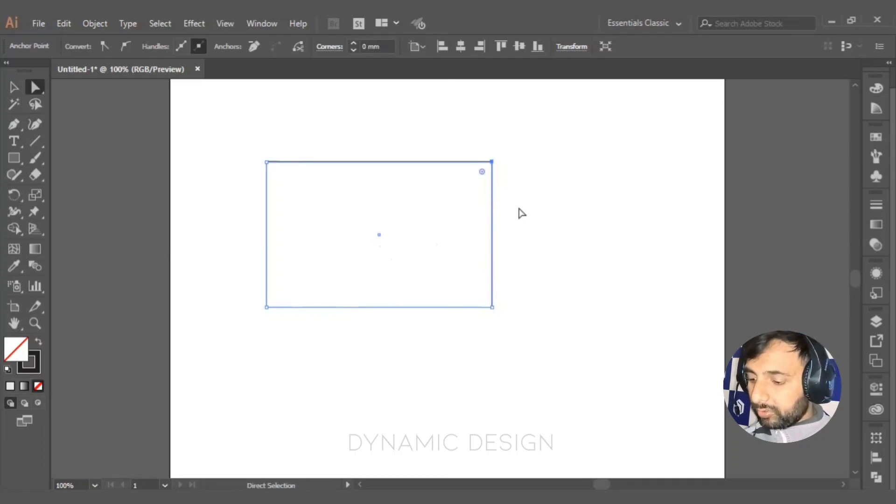
Try deleting the rectangle's upper-right anchor point, select the upper-left end point and undo the deletion
key(Delete)
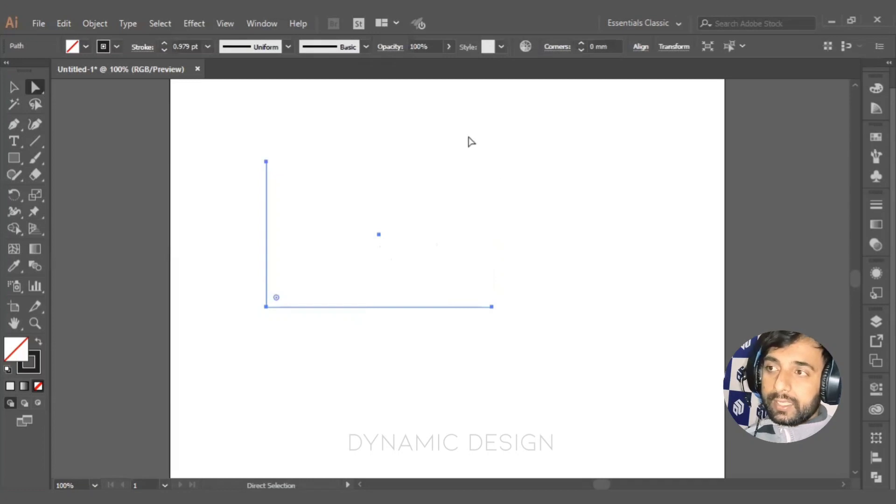
click(265, 162)
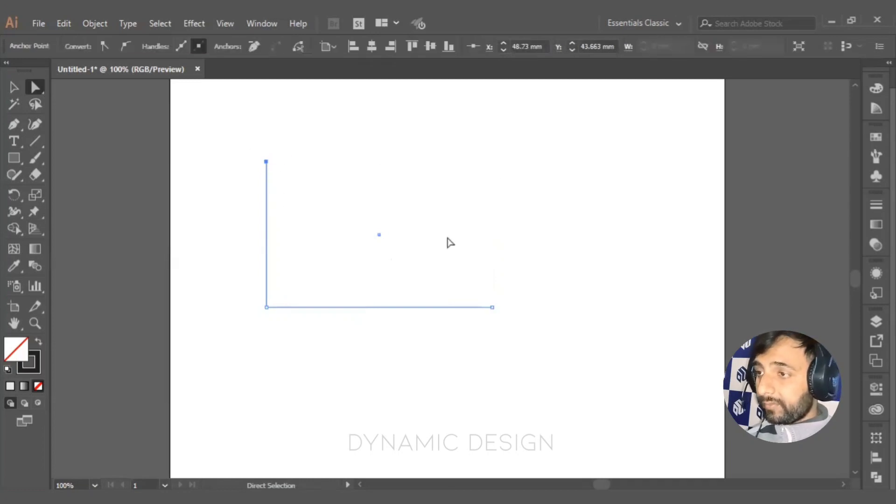
key(ctrl+z)
key(a)
Delete the rectangle's upper-right anchor point and select the lower-right end point of the remaining L-shaped path
click(491, 162)
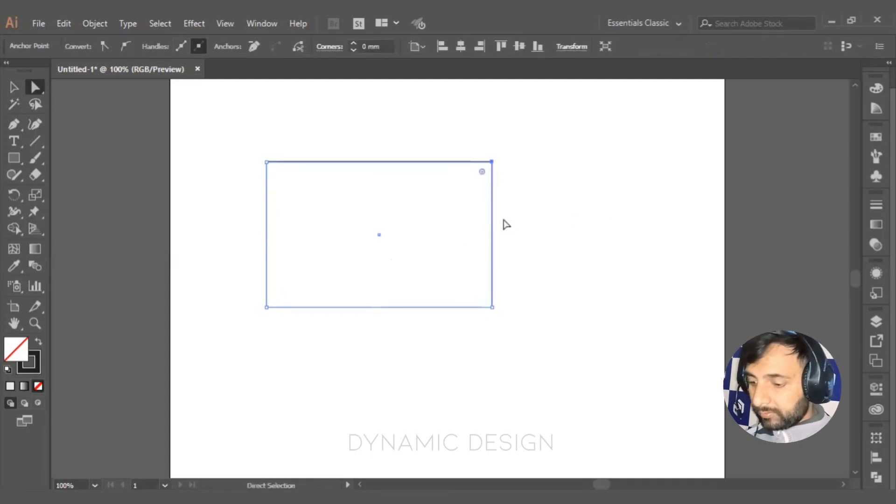
key(Delete)
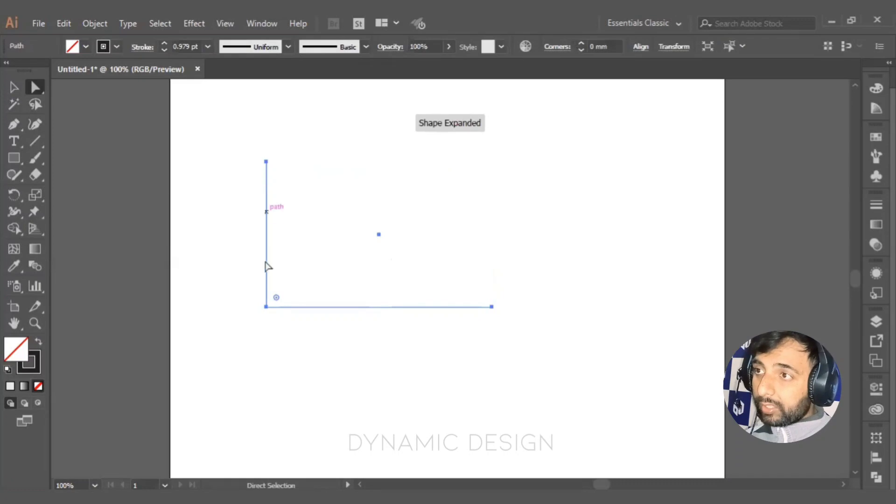
click(493, 308)
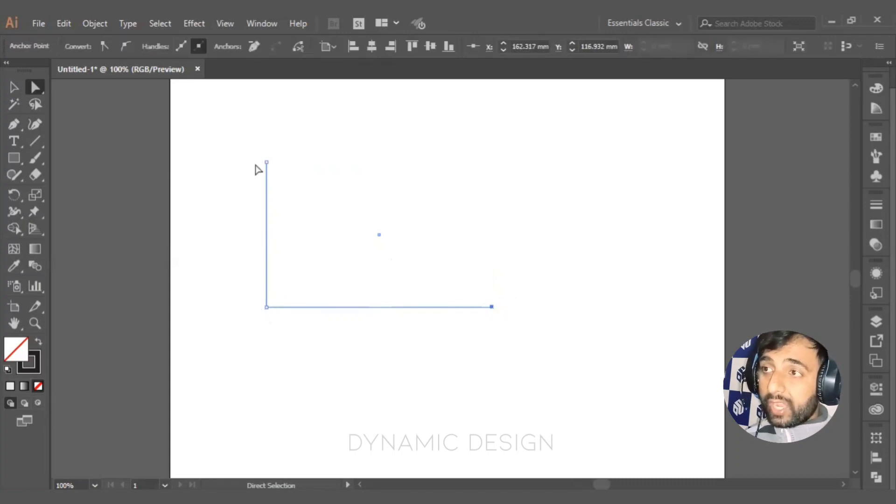
Try rounding the lower-left corner of the L-shaped path to the maximum radius, and undo the rounding
click(267, 307)
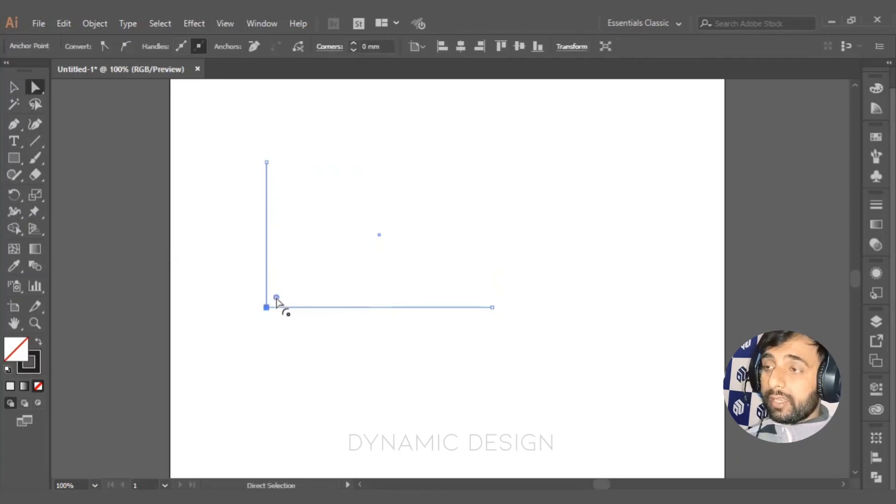
drag(276, 298, 367, 267)
drag(420, 237, 532, 219)
click(560, 314)
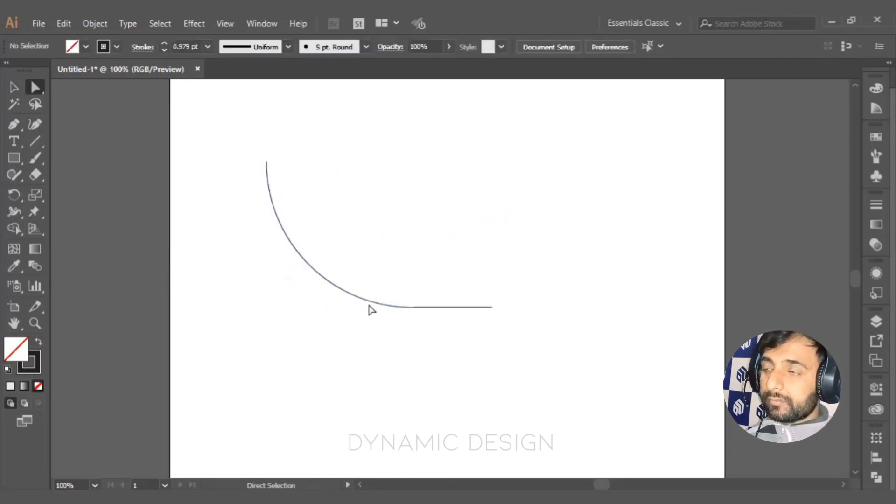
key(ctrl+z)
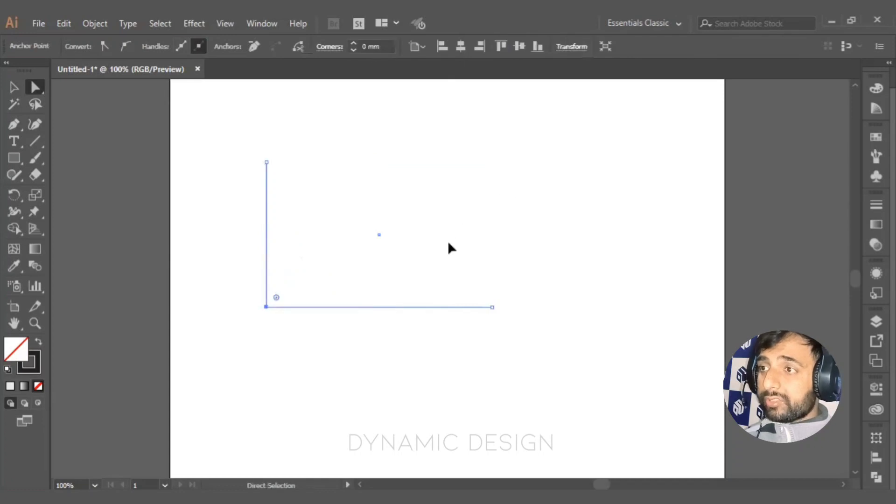
Delete the upper-left end point of the L-shaped path, leaving only the horizontal line, and deselect it
click(266, 162)
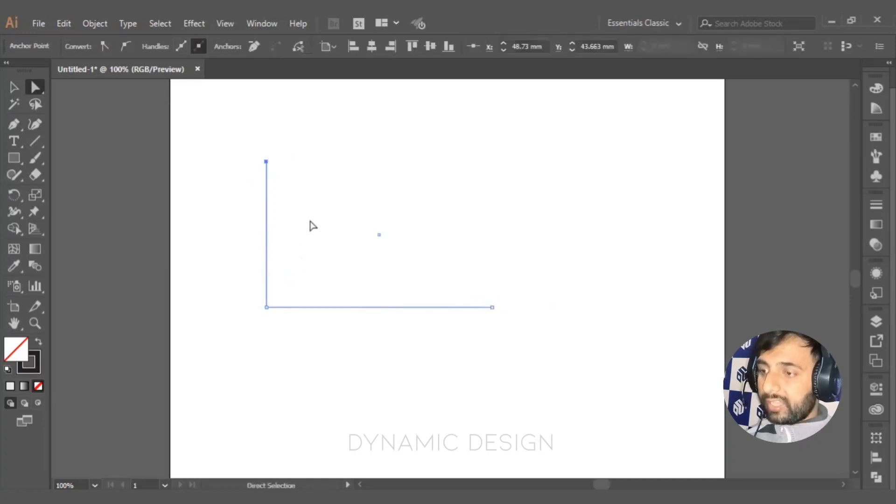
key(Delete)
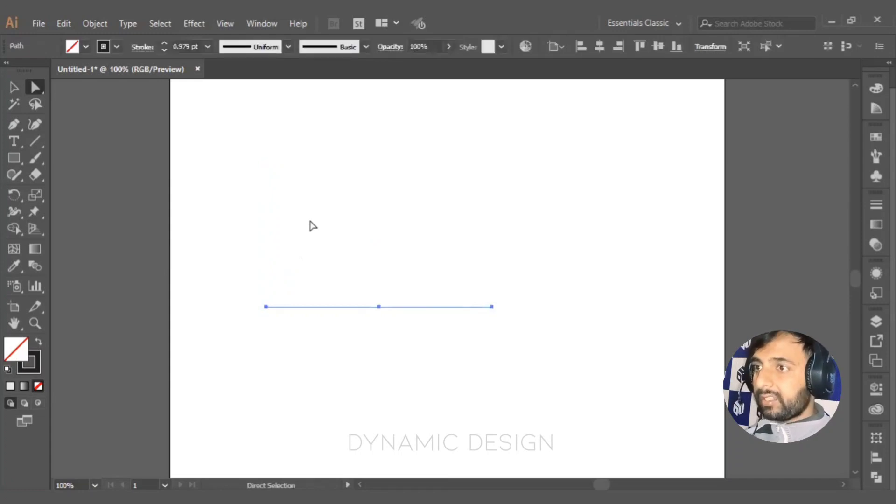
click(428, 369)
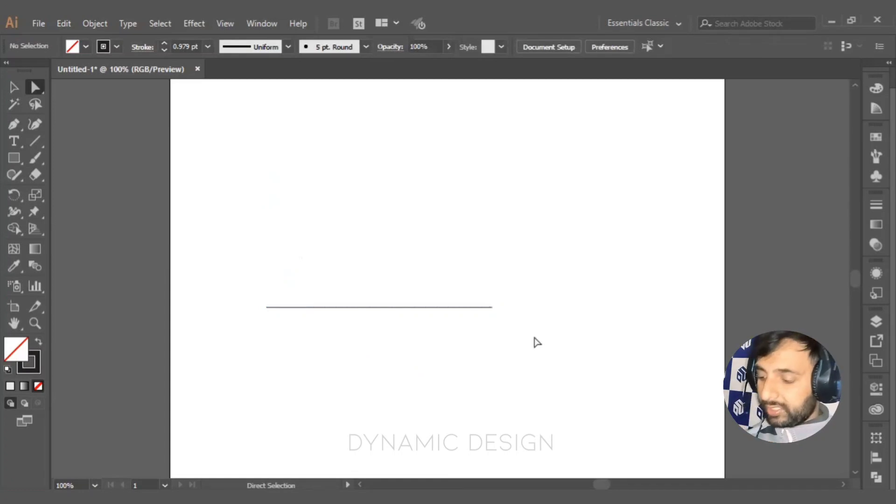
Select and delete the remaining horizontal line to clear the artboard
key(c)
key(v)
drag(501, 334, 386, 249)
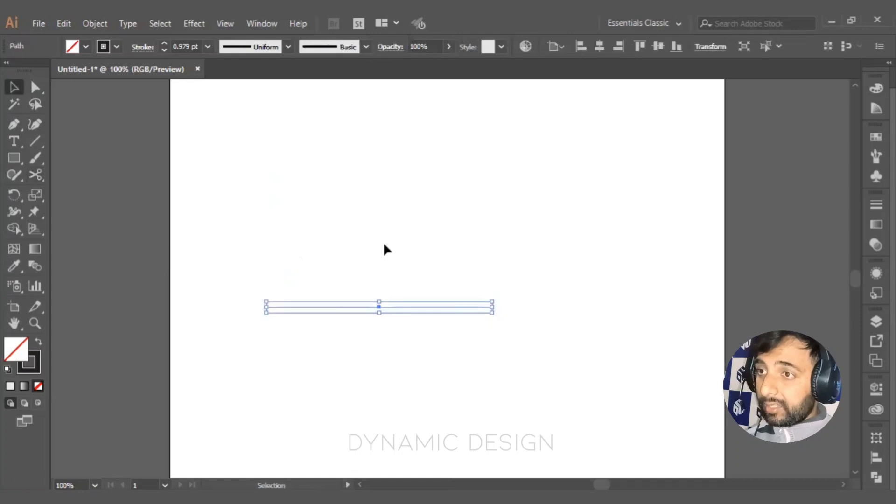
click(243, 297)
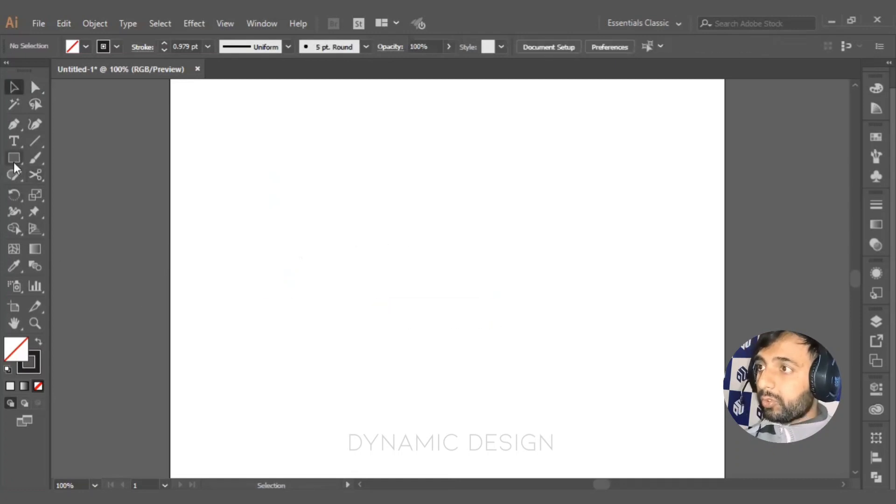
Draw an unfilled circle about 81 mm in diameter in the upper middle of the artboard and deselect it
click(105, 191)
drag(439, 223, 521, 303)
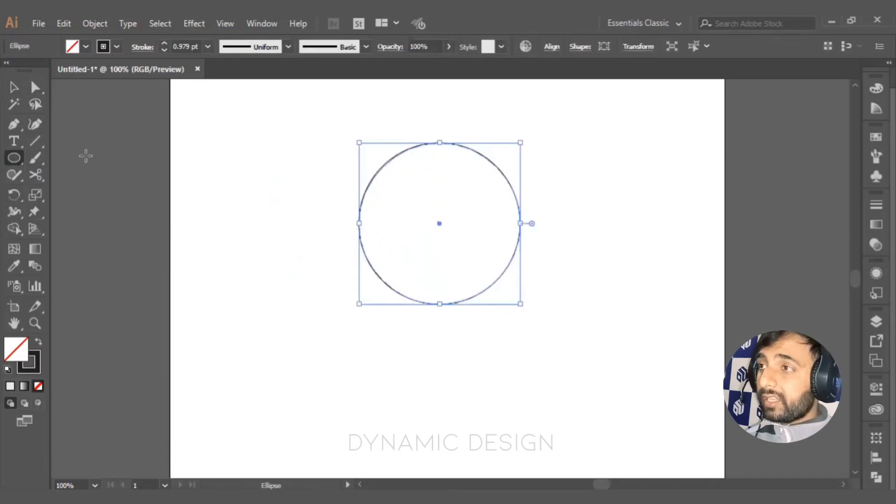
click(36, 86)
click(594, 207)
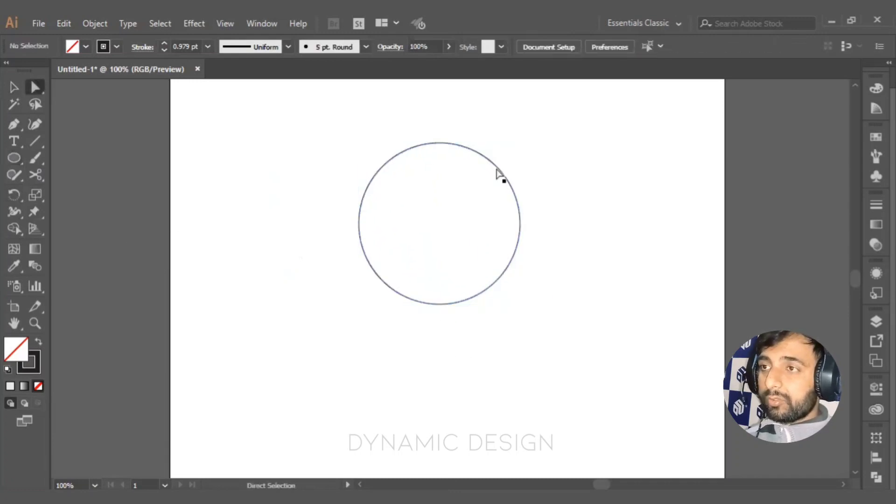
Try pulling the right direction handle of the circle's top anchor point up and outward, and undo the reshaping
click(439, 143)
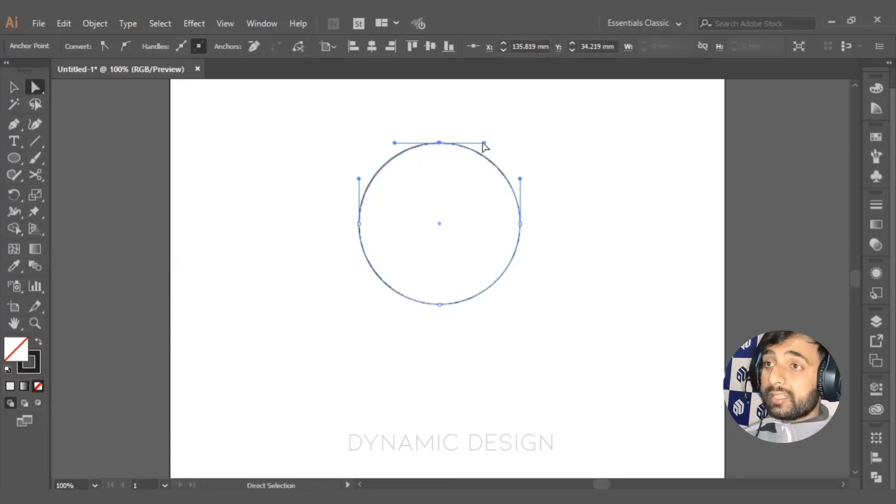
drag(485, 144, 546, 126)
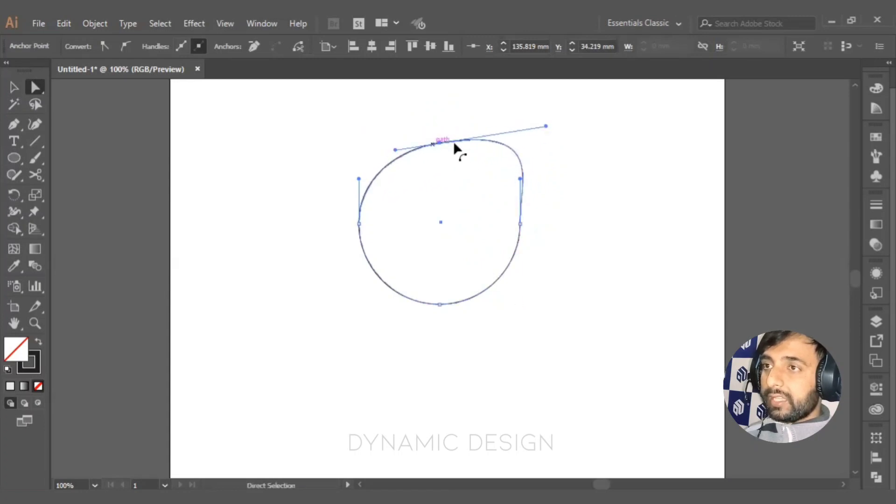
key(ctrl)
key(ctrl+z)
key(ctrl+z)
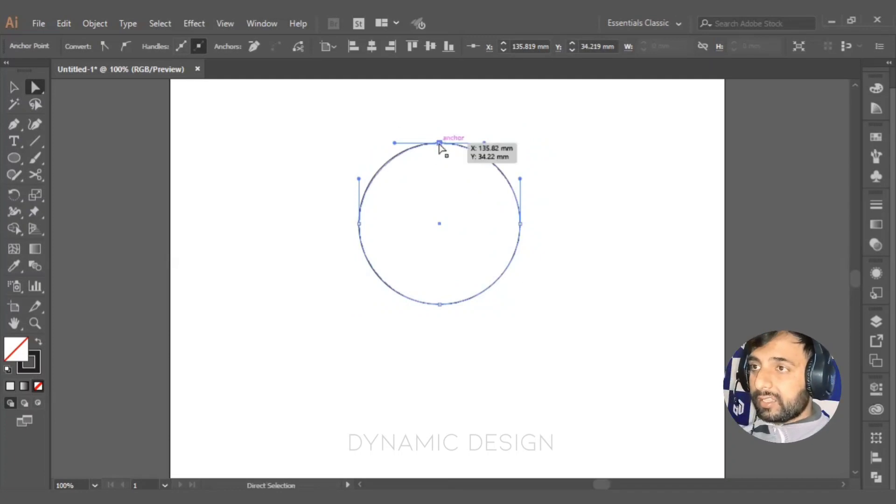
Delete the circle's top anchor point to leave only the lower half arc, and deselect it
key(Delete)
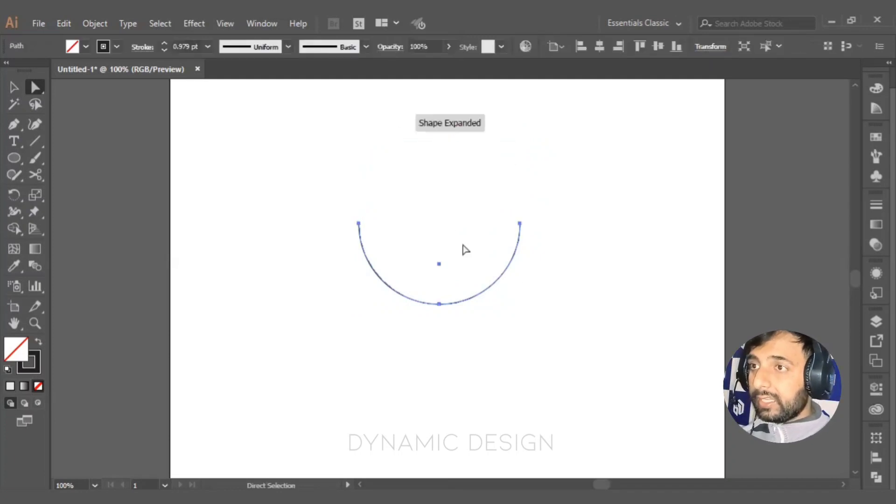
key(v)
click(526, 350)
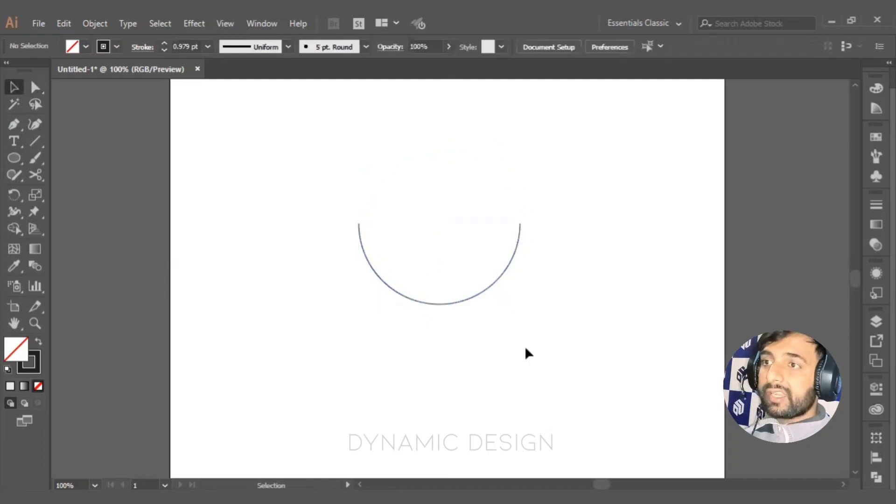
Examine the half arc's anchor points and direction handles at its bottom, left end and right end with Direct Selection
drag(526, 346, 301, 197)
click(517, 301)
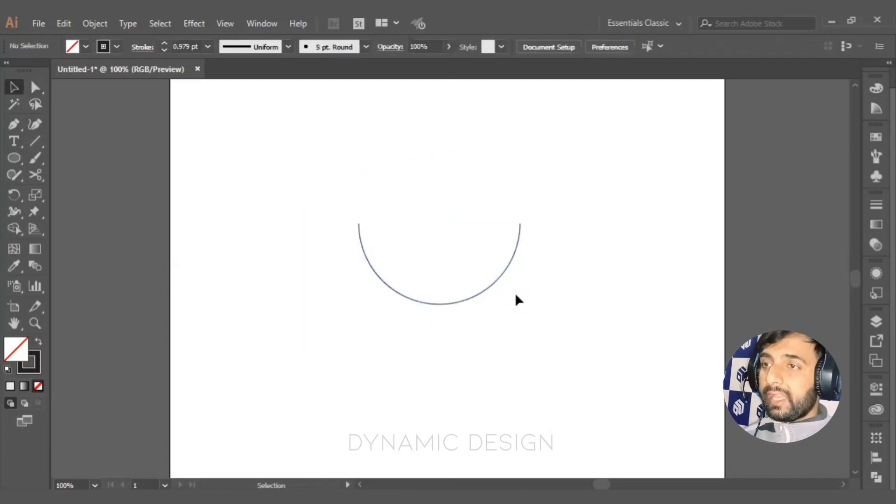
click(512, 268)
click(35, 87)
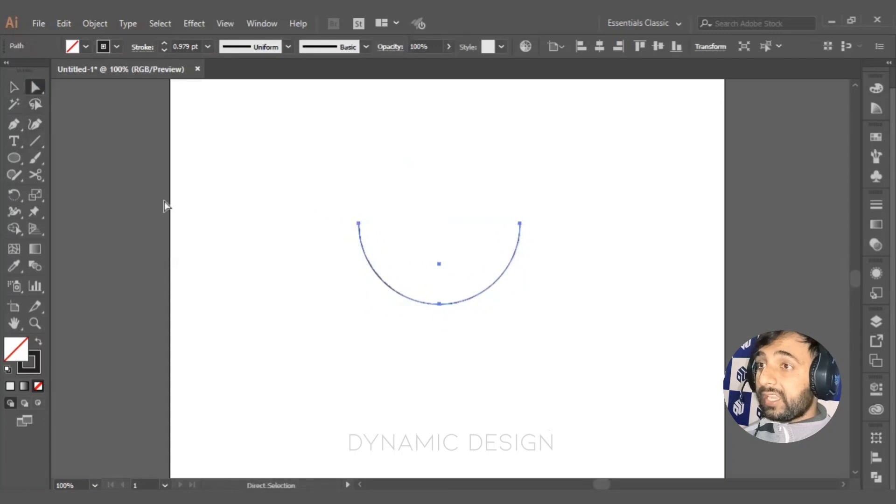
click(439, 305)
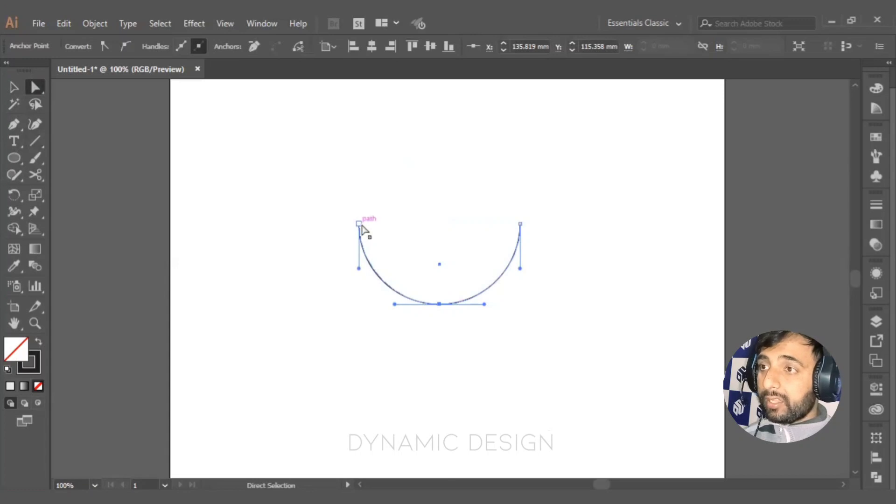
click(360, 224)
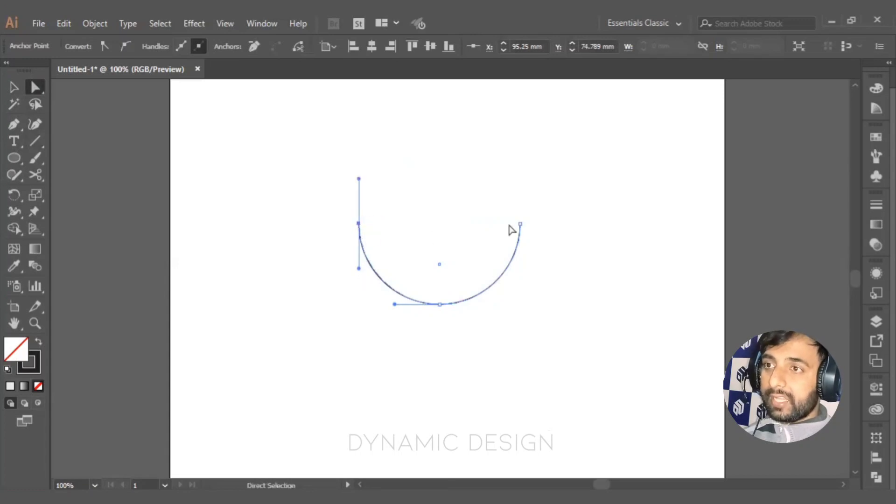
click(521, 224)
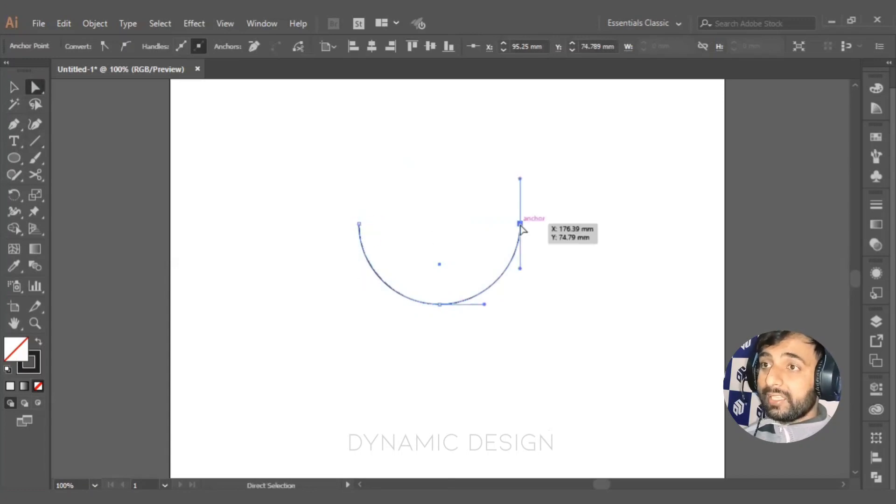
click(537, 326)
Bend the arc's left half into an S-curve using the handles of its left end and bottom anchor, and deselect it
click(439, 305)
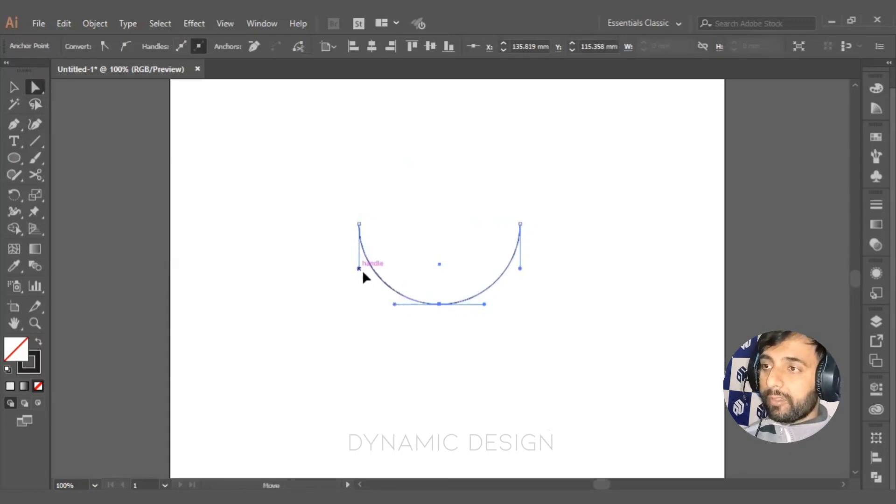
drag(360, 270, 422, 256)
drag(393, 303, 384, 267)
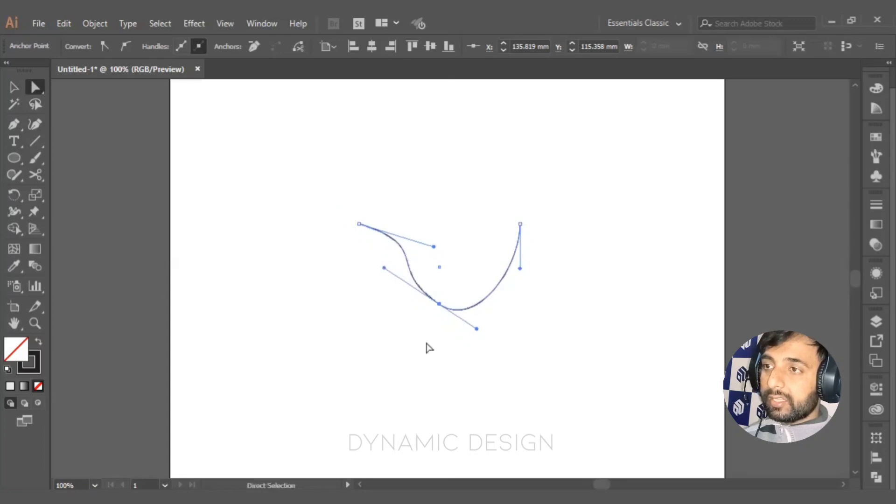
click(438, 364)
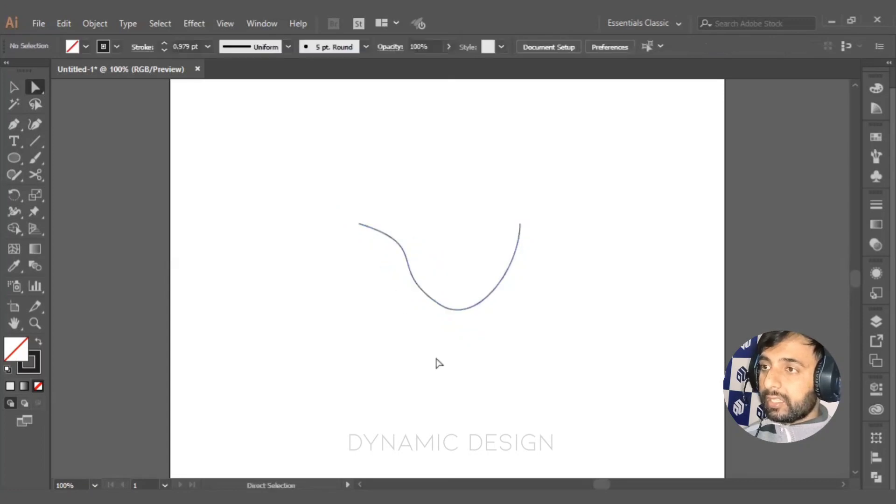
Reshape the right half of the curve by adjusting the direction handles of its bottom anchor and right end point
click(457, 310)
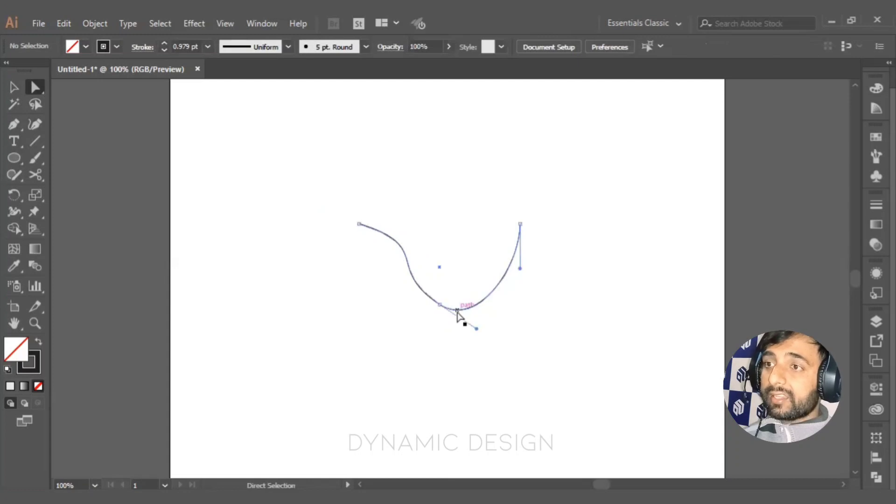
drag(476, 329, 486, 307)
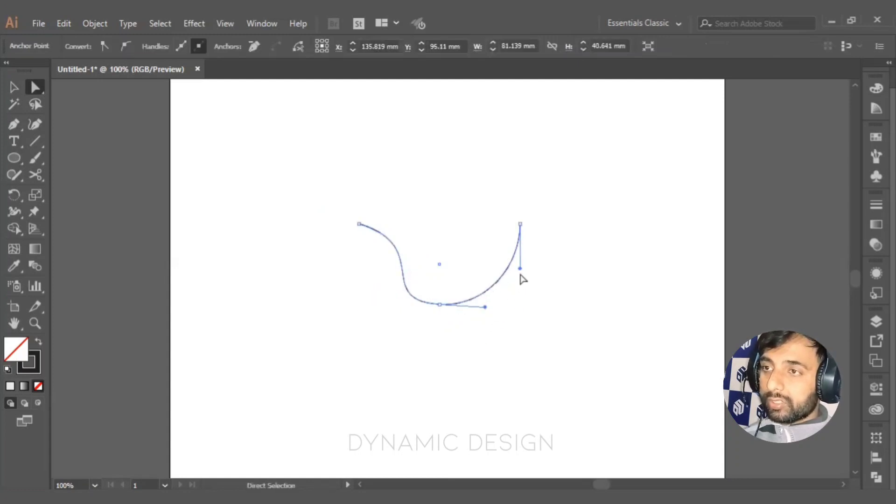
drag(520, 268, 470, 264)
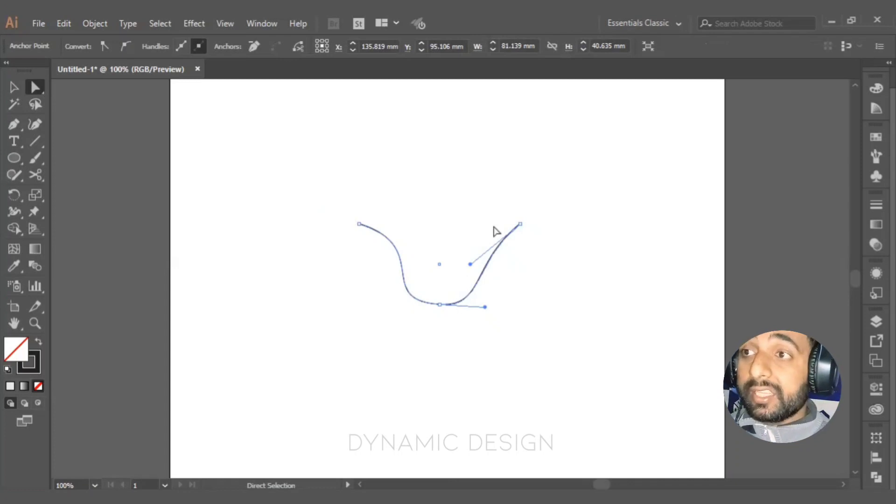
drag(521, 225, 554, 196)
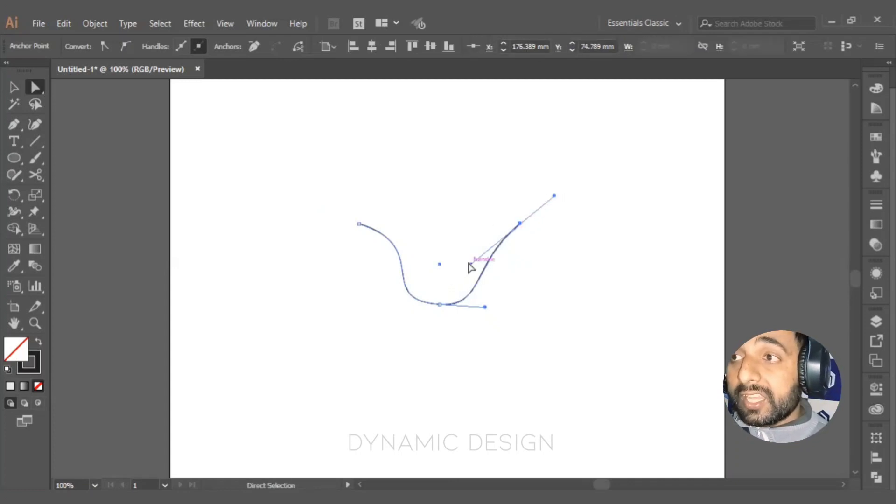
drag(470, 265, 519, 310)
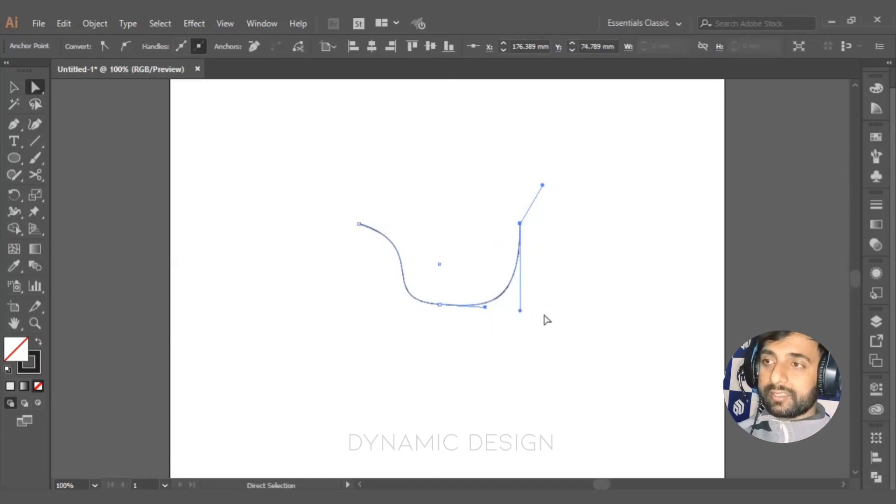
Undo the handle edits and the anchor point deletion back to the full circle, and deselect it
key(ctrl+z)
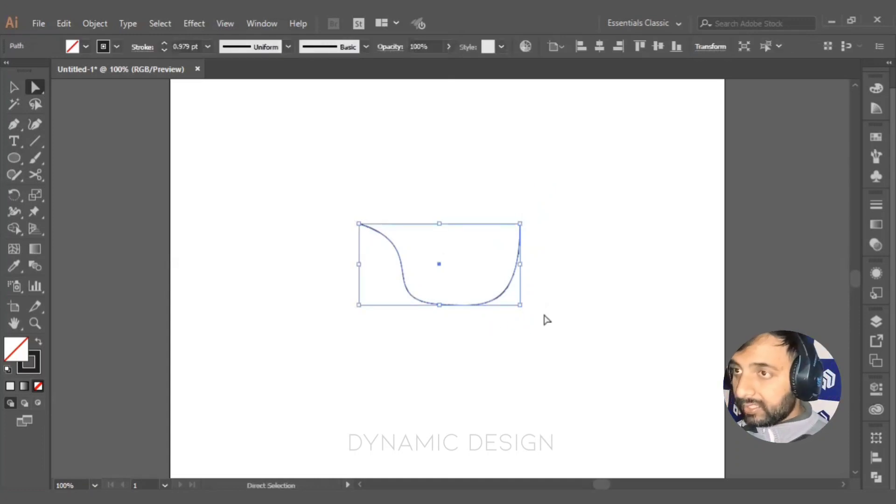
key(ctrl+z)
key(ctrl+z)
key(ctrl+z)
key(ctrl+z)
key(ctrl+z)
key(ctrl+z)
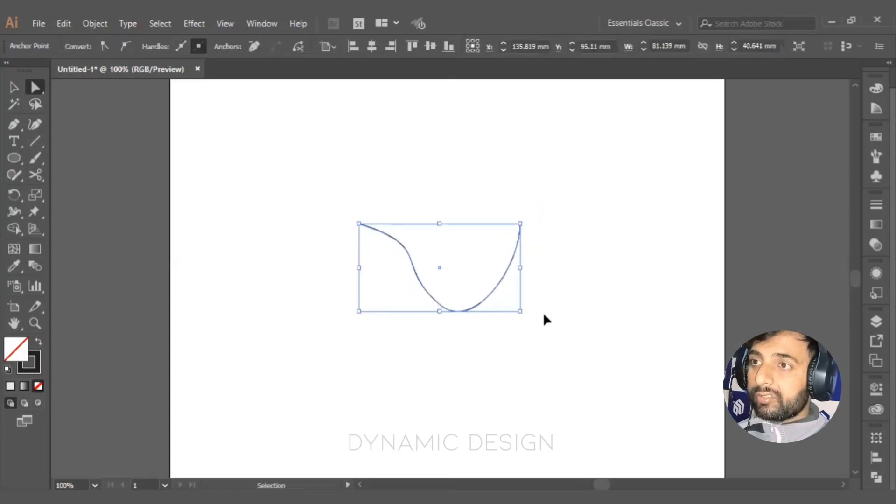
key(ctrl+z)
key(ctrl+z)
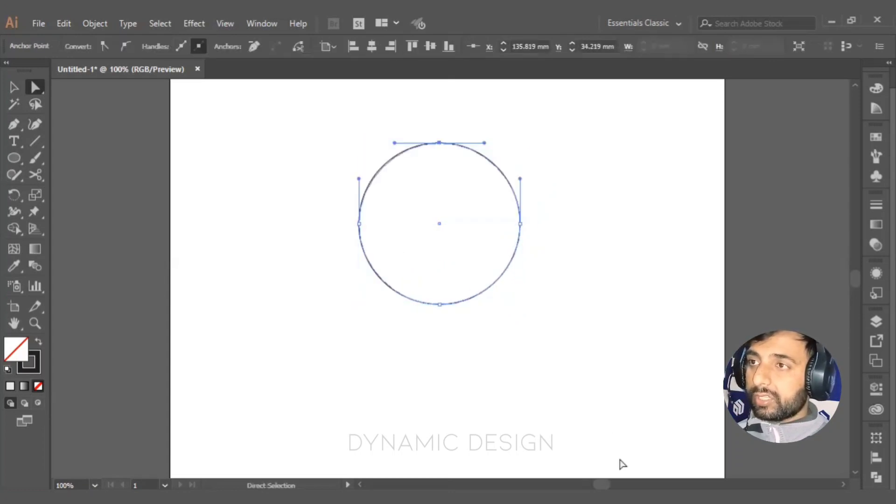
click(586, 371)
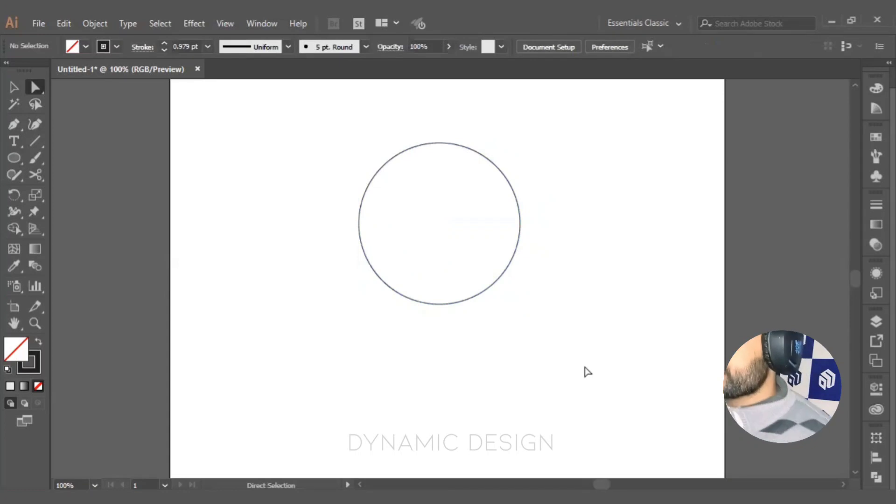
Select the whole circle, rotate it clockwise by its bounding box with the Selection tool, and deselect it
drag(352, 138, 537, 366)
click(14, 90)
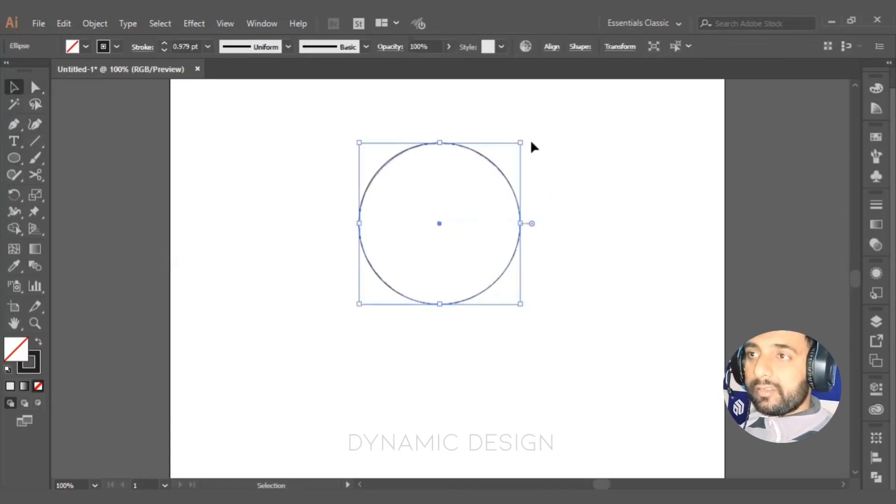
drag(534, 148, 476, 300)
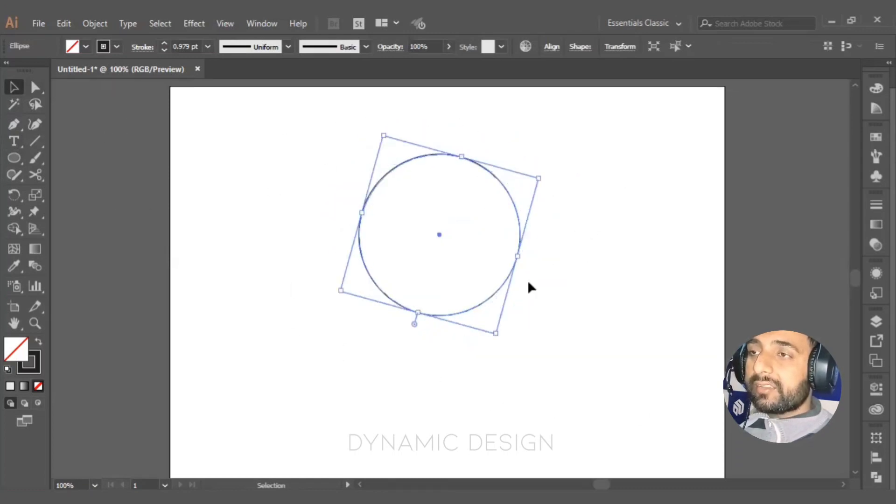
click(557, 292)
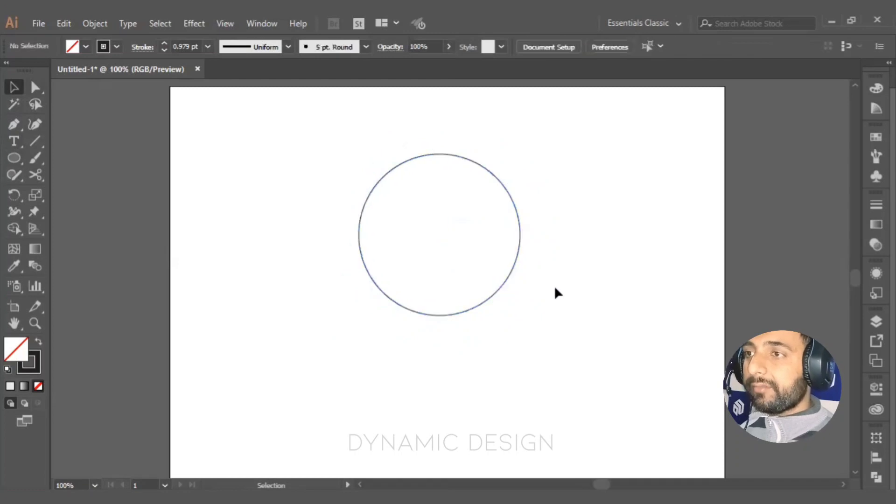
Try enlarging the rotated circle and stretching it into an ellipse by its bounding box, and undo each change
click(496, 300)
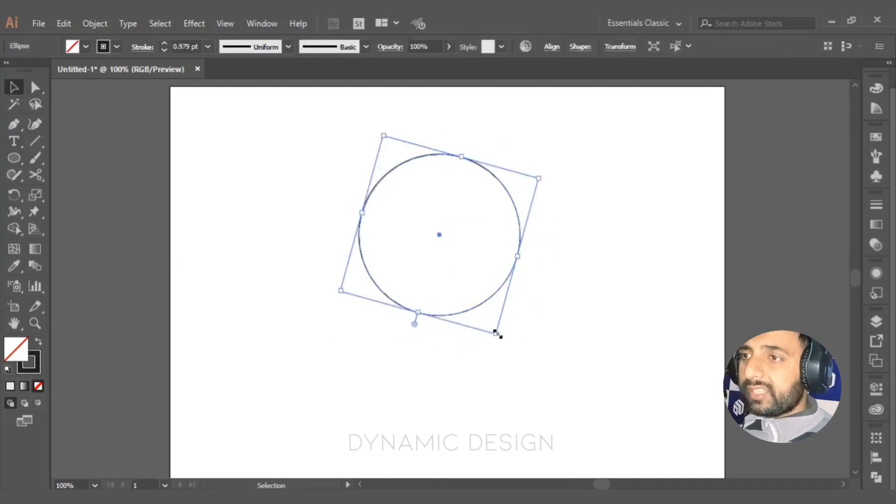
drag(497, 333, 542, 380)
key(ctrl+z)
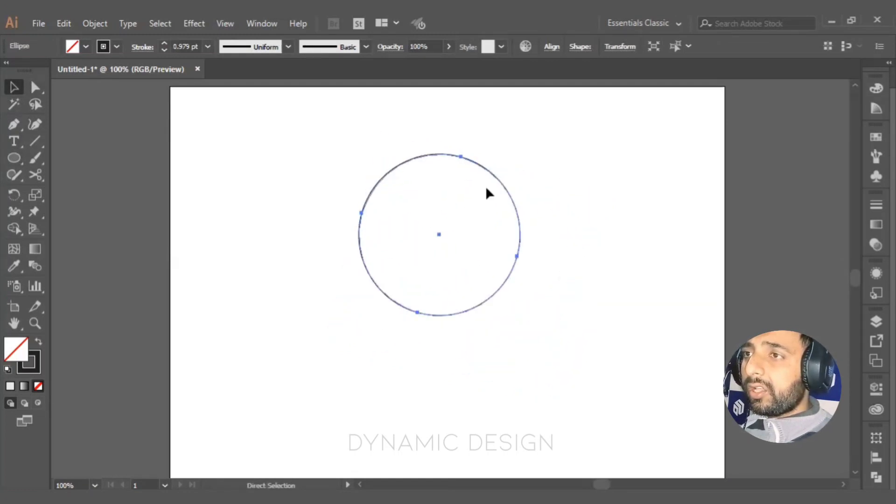
drag(461, 157, 473, 119)
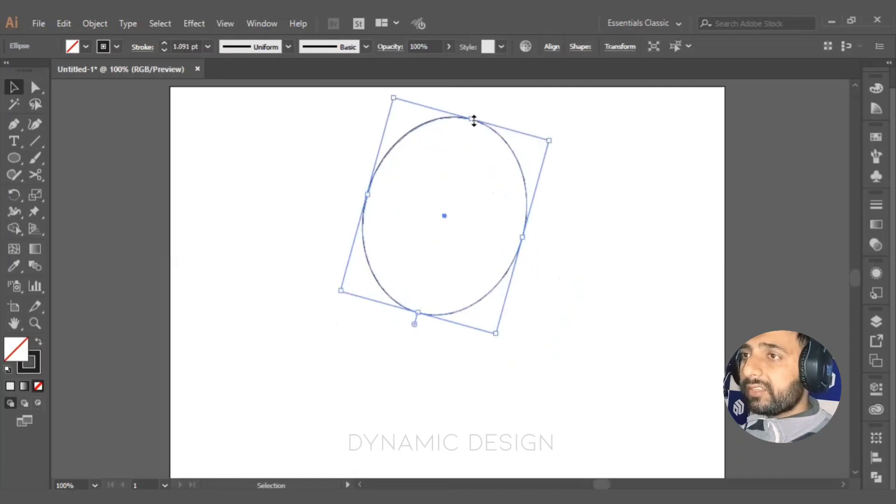
drag(524, 238, 714, 280)
key(ctrl+z)
key(ctrl+z)
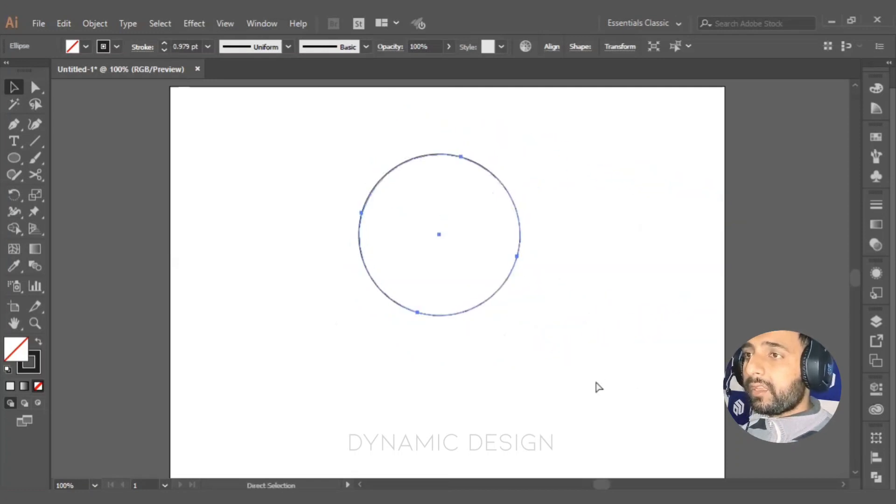
Select the circle's top anchor point with Direct Selection and pull its right handle up and outward into a bulge
click(14, 87)
click(35, 87)
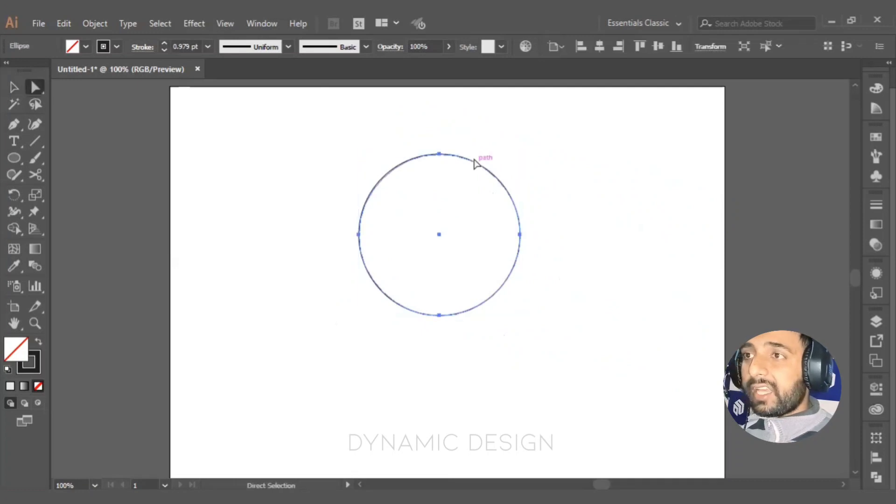
click(440, 154)
drag(485, 154, 553, 113)
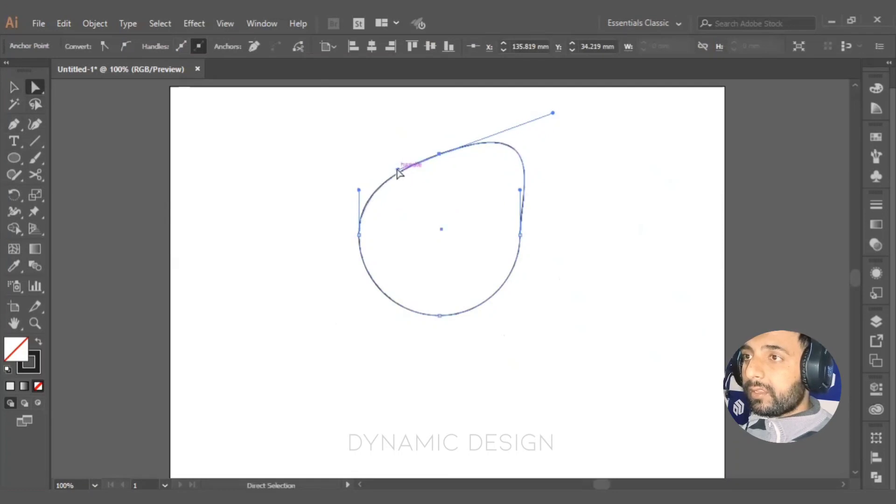
Try pulling the top anchor point's left handle down and outward, and undo the handle edits back to the full circle
drag(398, 170, 361, 255)
key(ctrl+z)
key(ctrl+z)
key(ctrl+z)
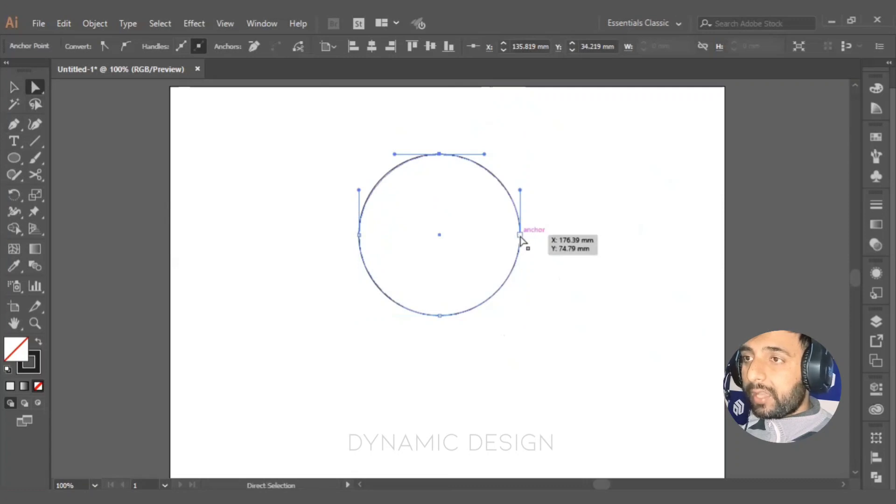
Try deleting the circle's right anchor point with Direct Selection, and undo the deletion
click(520, 235)
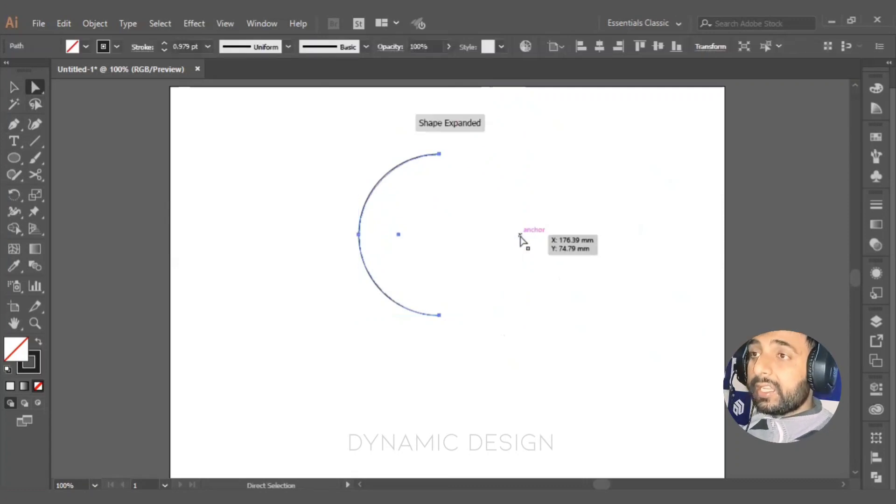
key(ctrl+z)
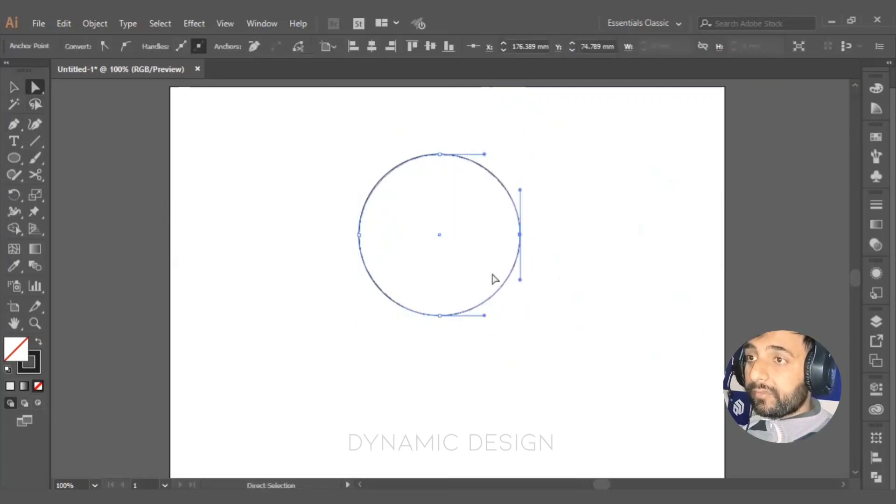
Select the whole circle with the Selection tool, cut a wedge out of its lower right with the pie handle, and deselect it
click(13, 87)
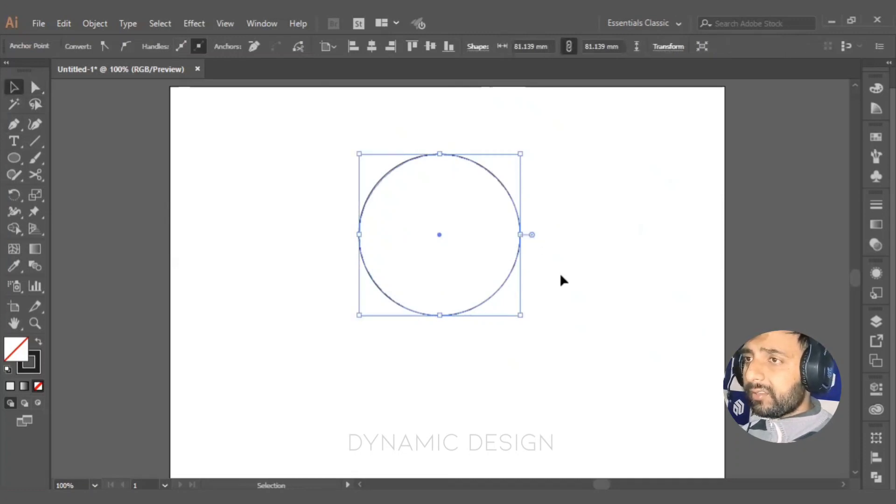
click(314, 148)
drag(300, 136, 595, 341)
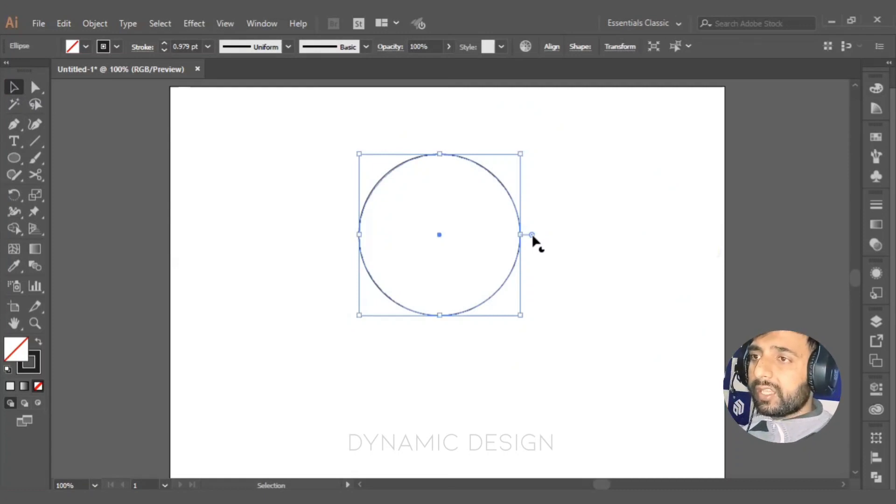
drag(533, 235, 508, 330)
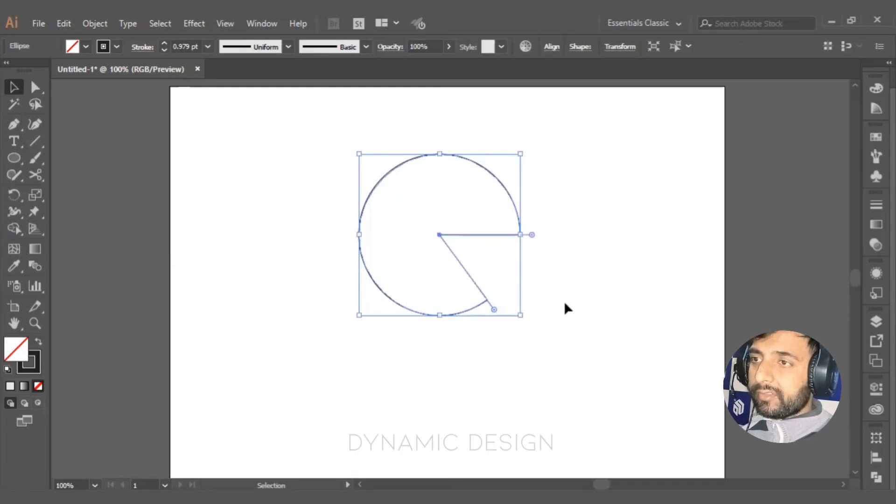
click(591, 320)
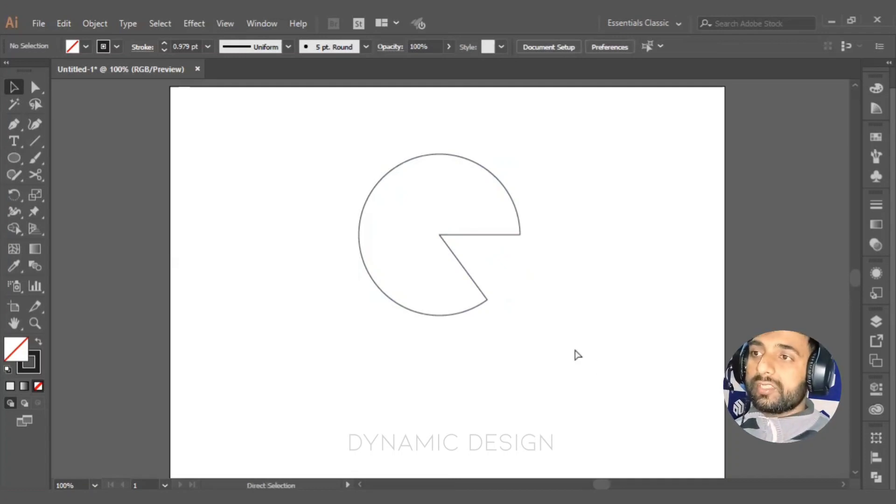
Rotate the pie shape counterclockwise by its bounding box, and undo both the rotation and the wedge cut
drag(556, 357, 371, 136)
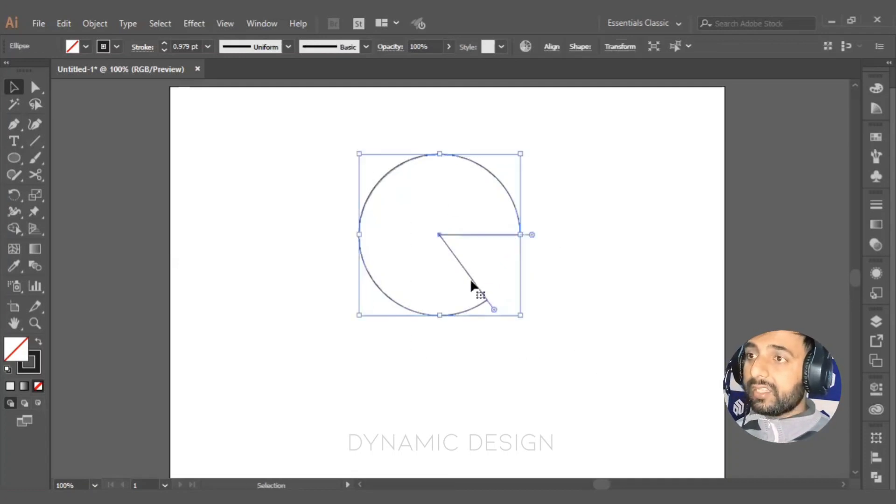
drag(521, 322, 557, 257)
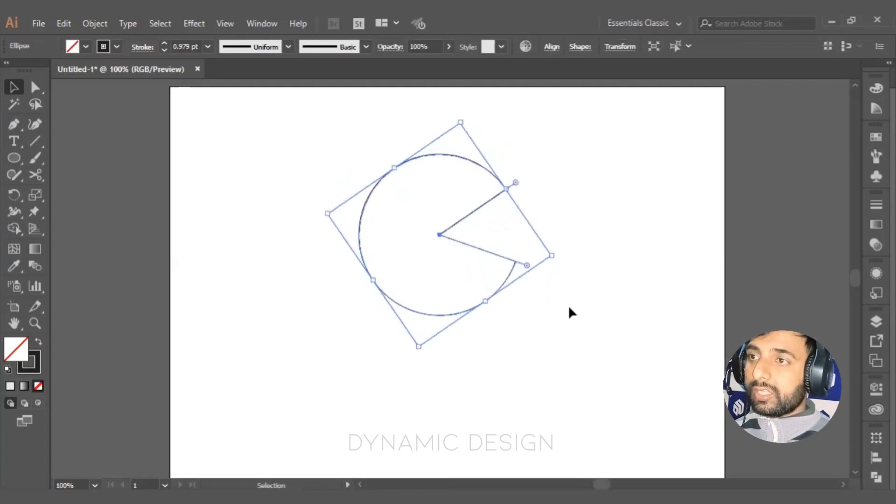
click(570, 309)
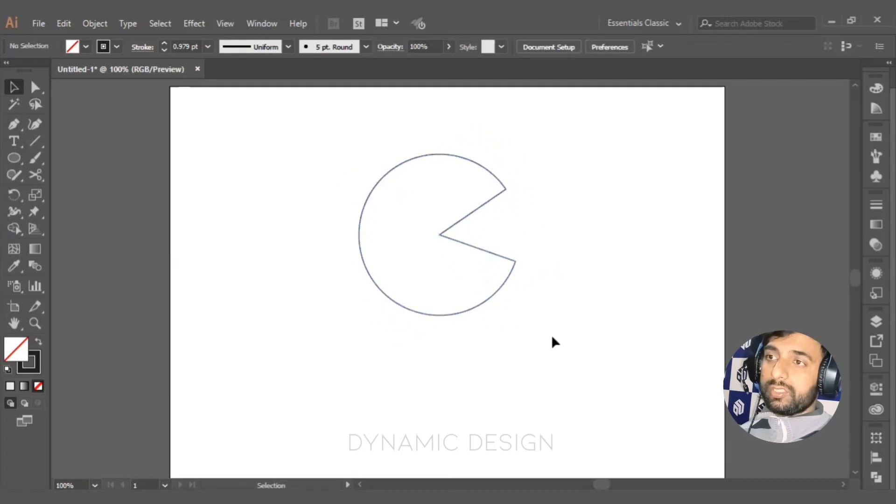
key(ctrl+z)
key(ctrl+z)
Reduce the circle to its upper half with the Selection tool's pie handle, and deselect the semicircle
key(v)
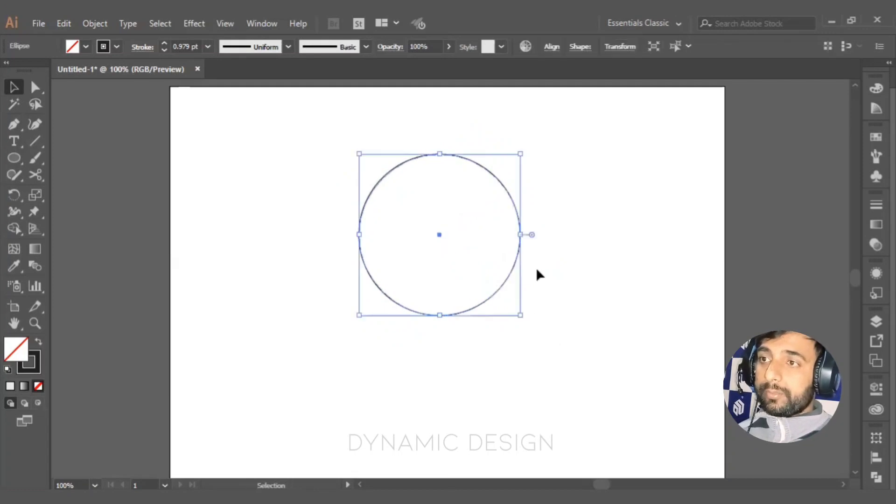
drag(531, 237, 335, 233)
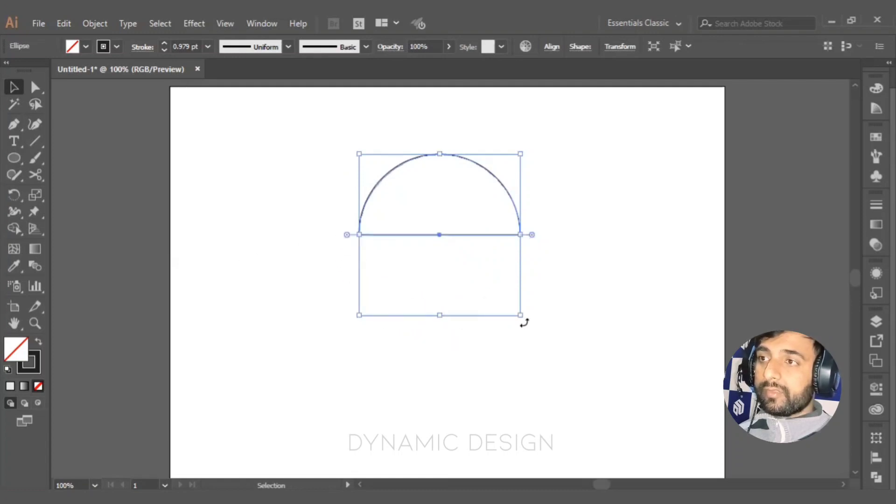
click(581, 337)
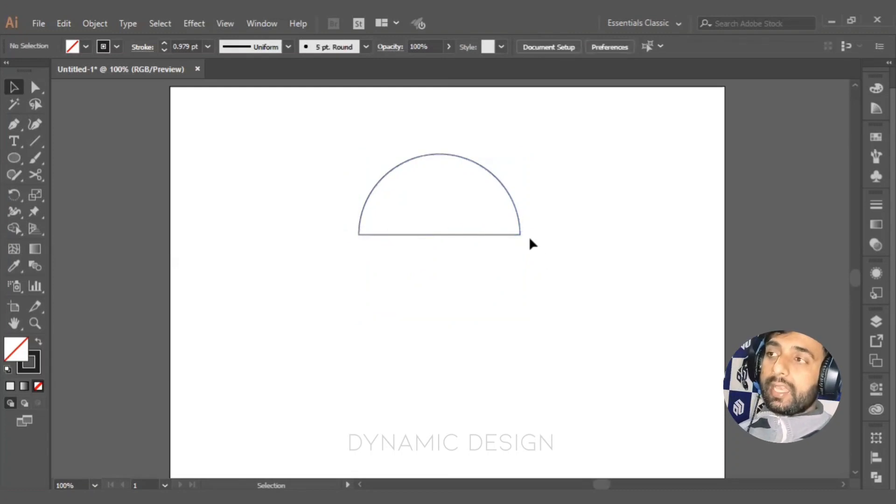
Draw a circle about 50 mm across below the semicircle and delete its top anchor point with Direct Selection
click(13, 158)
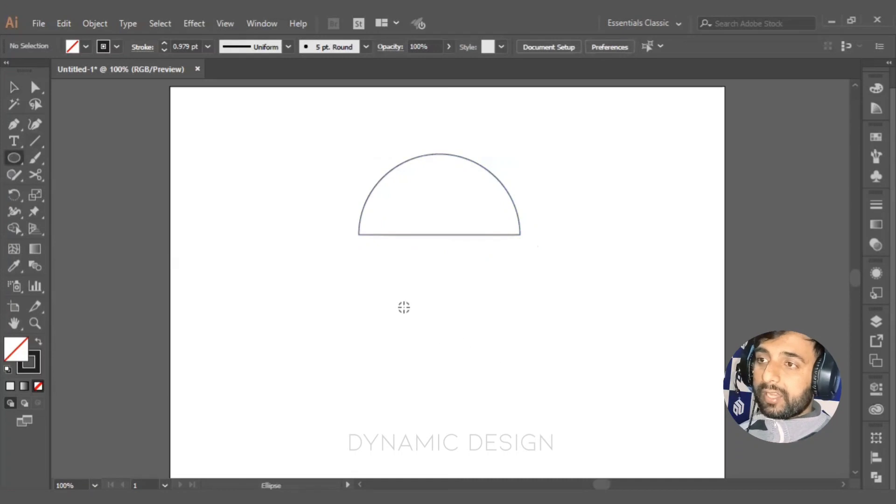
drag(404, 308, 452, 350)
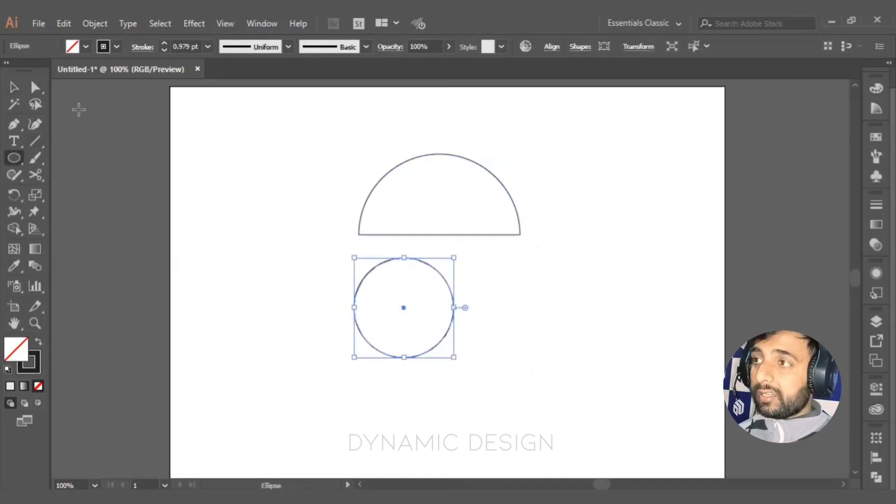
click(36, 87)
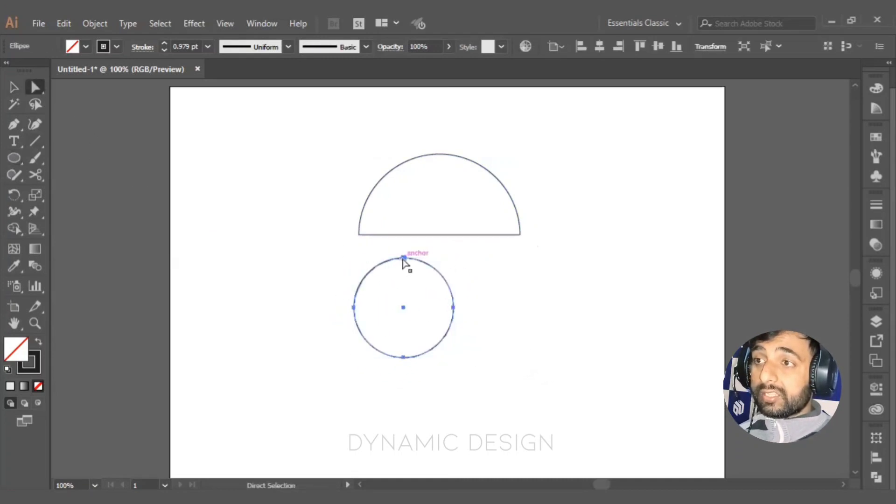
click(404, 258)
key(Delete)
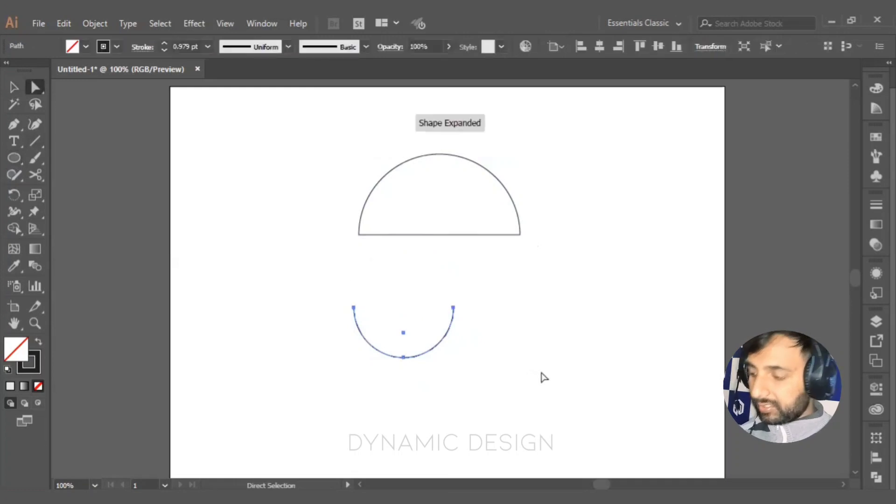
Select the open arc and the semicircle in turn with the Selection tool to compare their bounding boxes and pie handles
key(v)
drag(500, 379, 303, 310)
click(516, 356)
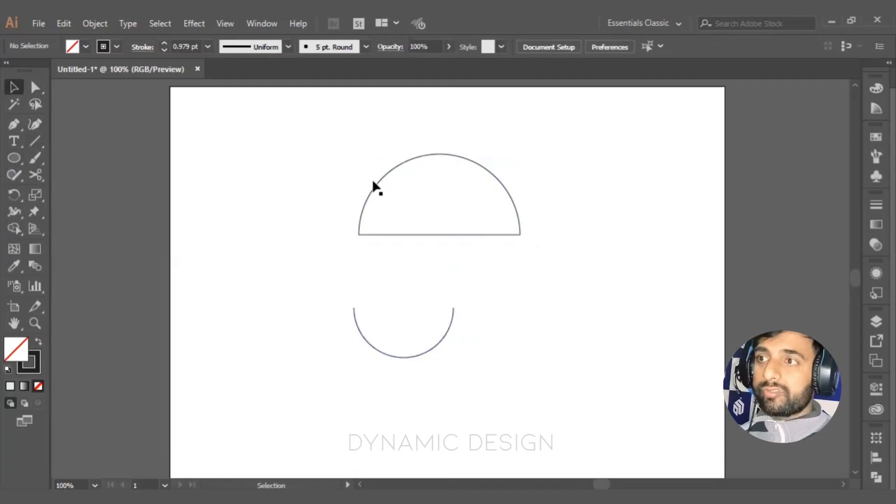
drag(364, 158, 512, 284)
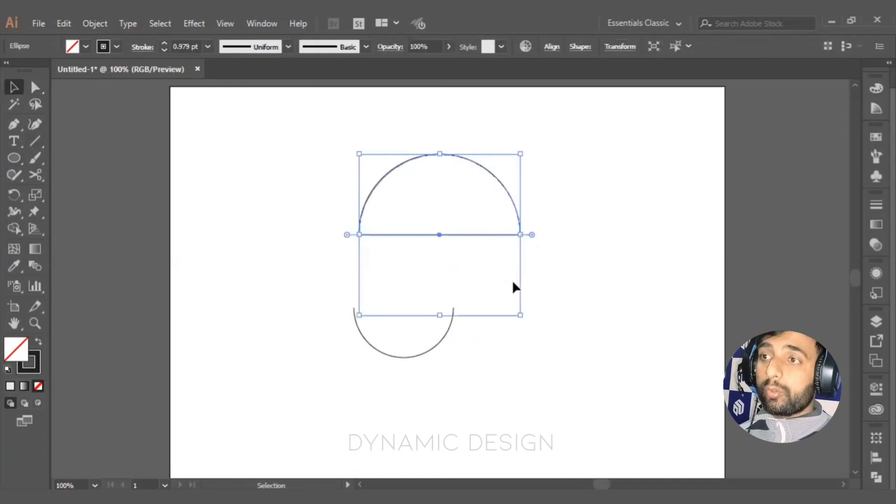
click(421, 242)
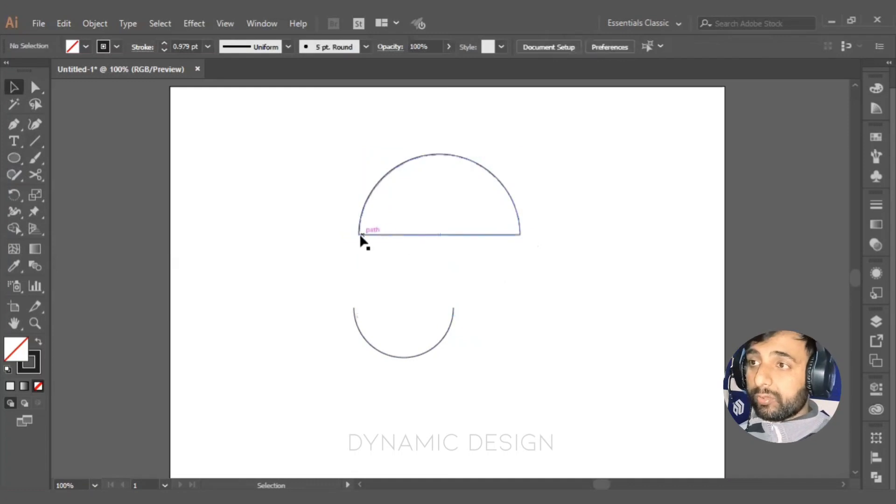
Examine the semicircle's right, left and top anchor points one by one with Direct Selection
click(35, 87)
click(517, 236)
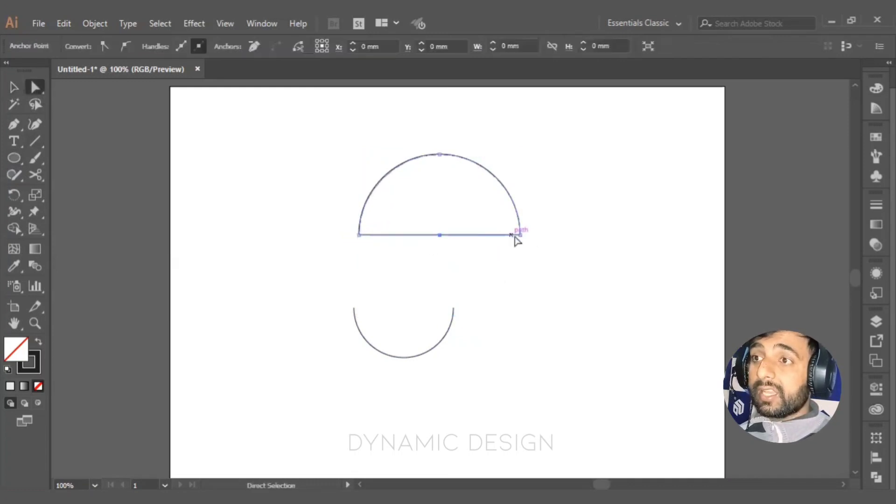
click(520, 235)
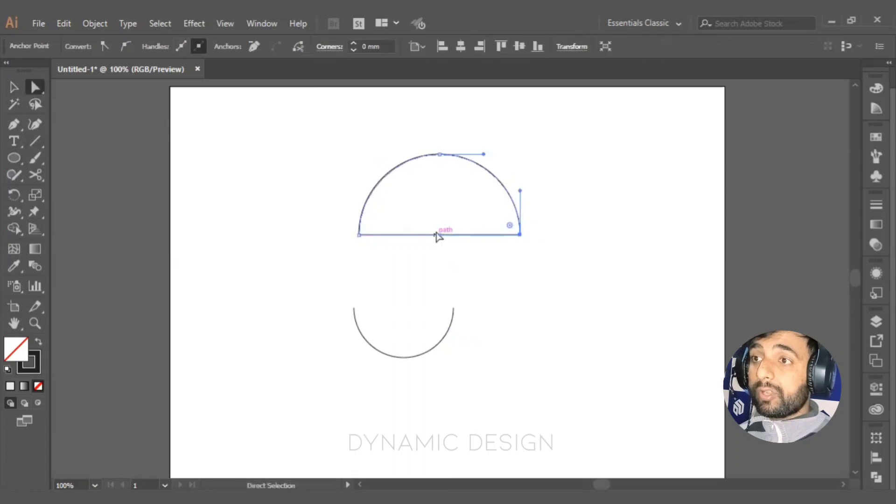
click(359, 235)
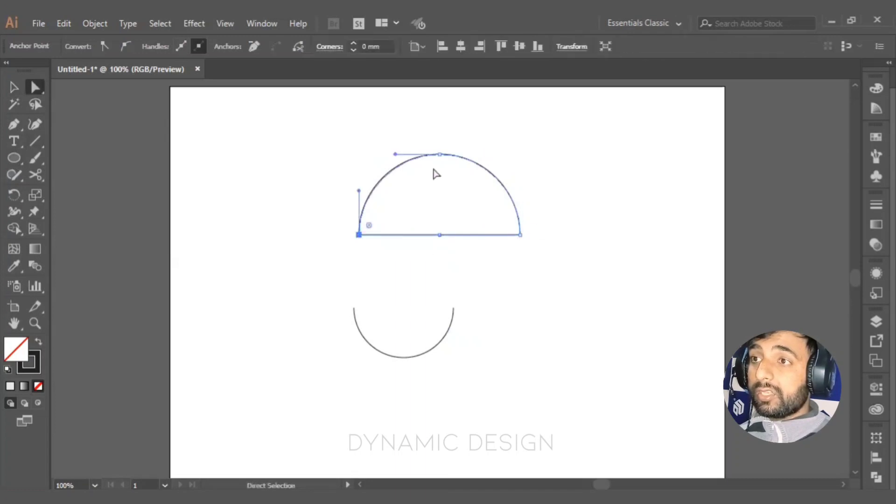
click(440, 155)
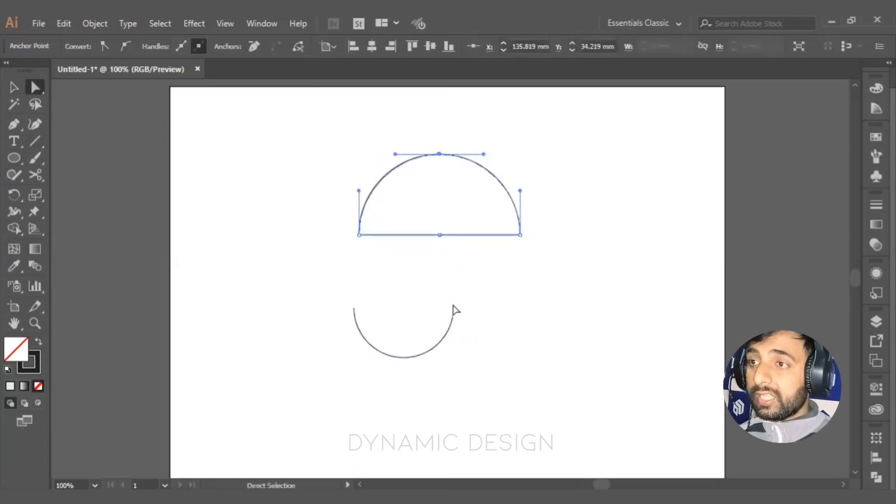
Pick the open arc's right, bottom and left anchor points with Direct Selection, and delete the whole arc
click(452, 308)
click(403, 357)
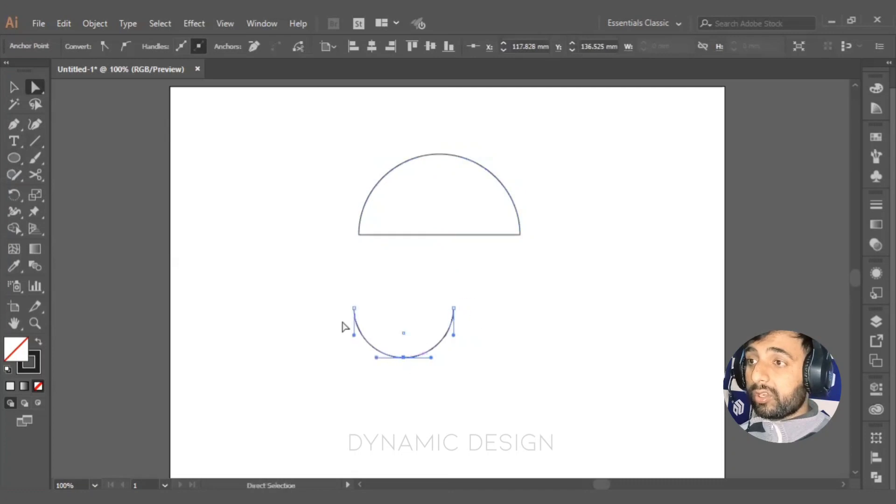
click(353, 308)
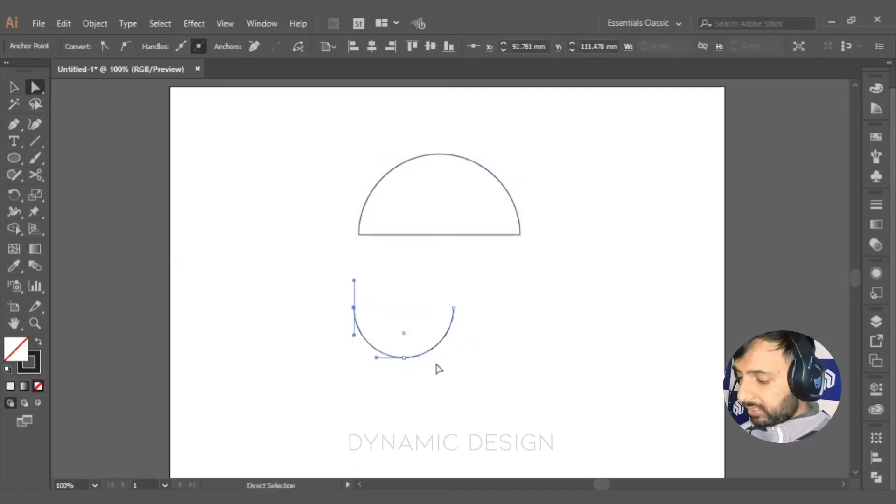
key(Delete)
key(Delete)
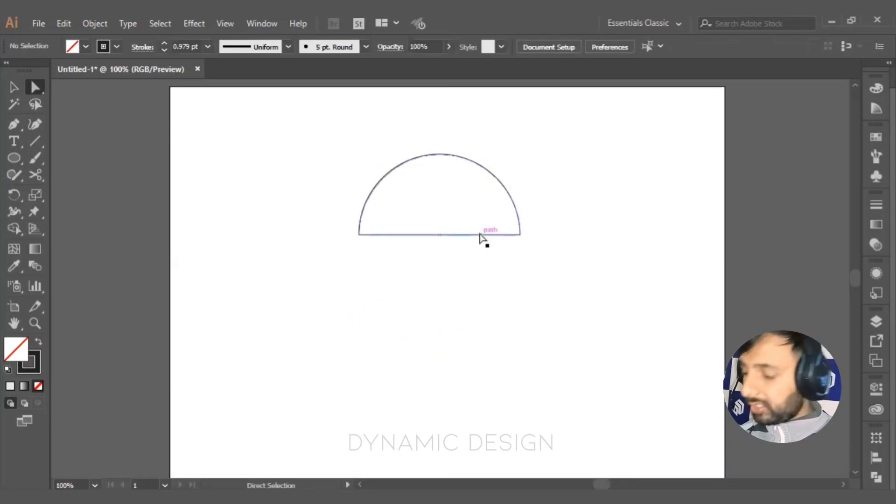
Select the semicircle with the Selection tool, restore it to a full circle with its pie handle, and deselect it
key(v)
drag(563, 289, 306, 138)
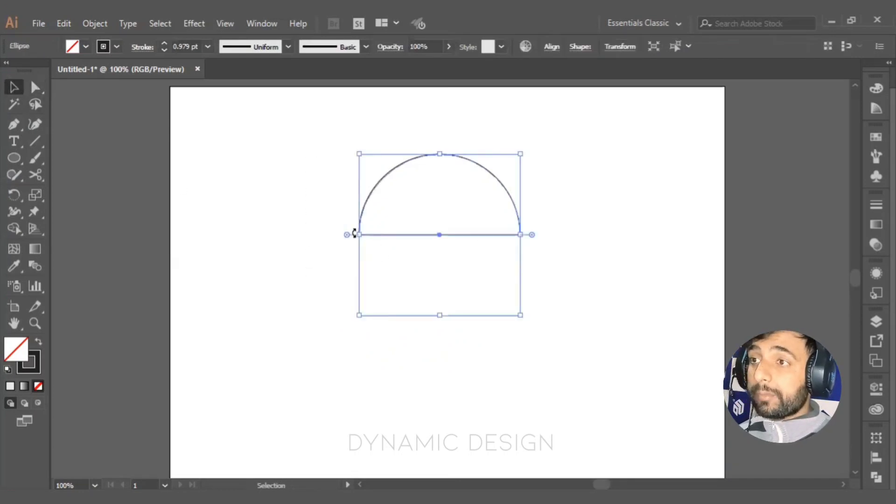
drag(345, 237, 531, 239)
click(564, 346)
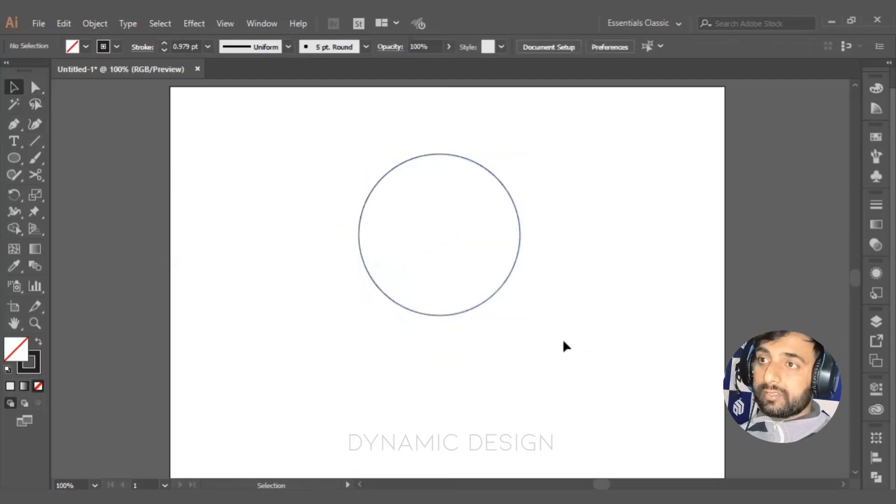
Check the circle's anchor points with Direct Selection, and reduce the circle to its upper-right quarter with the Selection tool's pie handle
click(518, 252)
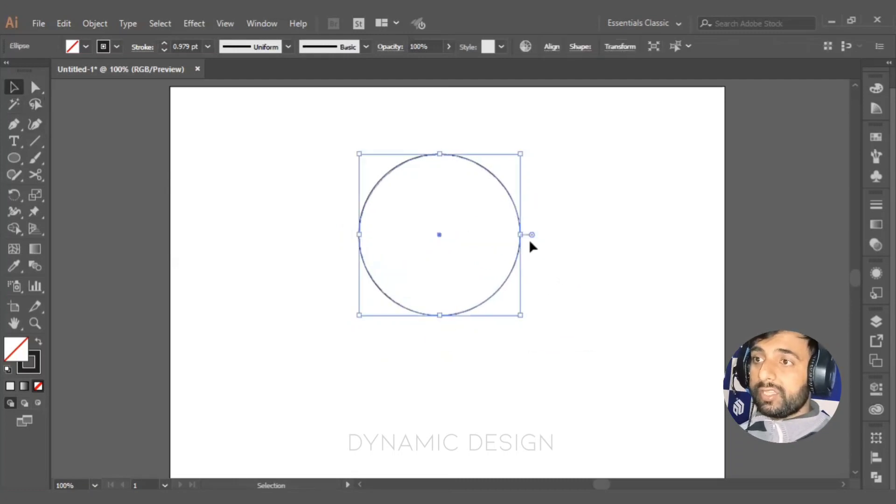
click(35, 87)
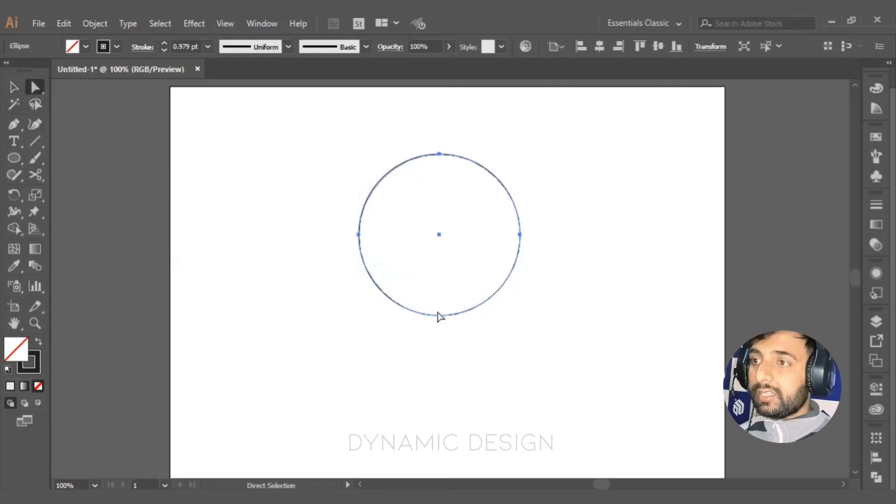
click(22, 88)
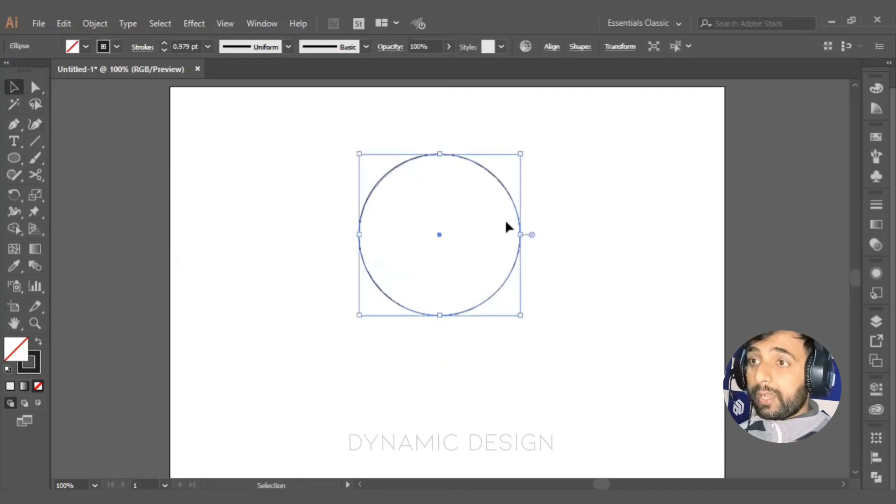
drag(532, 234, 440, 149)
click(588, 307)
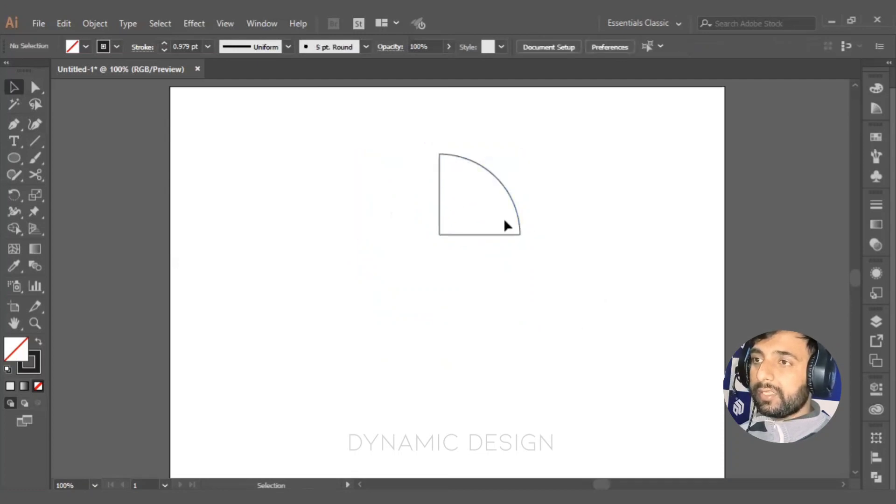
Extend the quarter pie to three quarters of a circle with its pie handle, leaving the lower-right quarter open, and deselect it
click(517, 236)
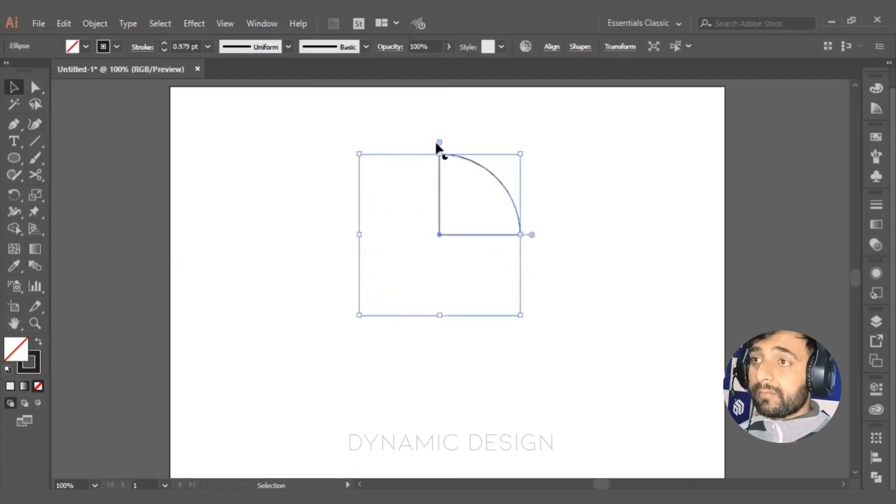
drag(440, 142, 441, 326)
click(482, 379)
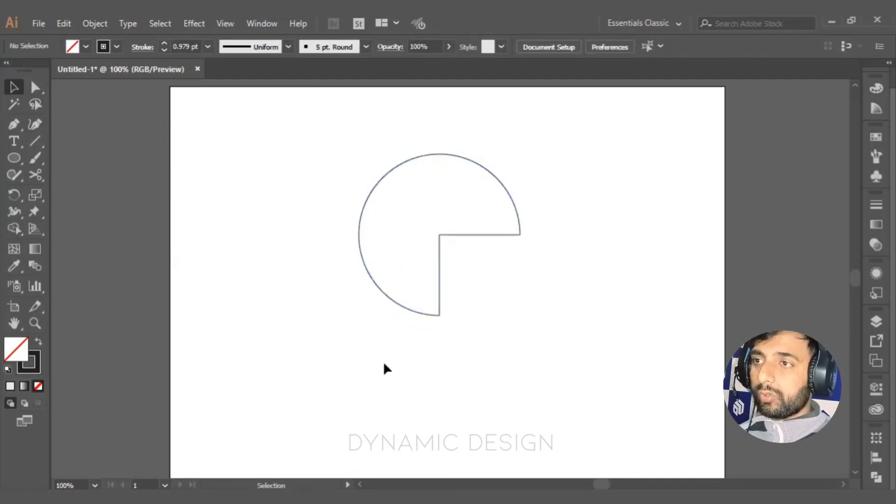
Close the three-quarter pie into a full circle with its pie handle, and delete the circle from the artboard
click(441, 314)
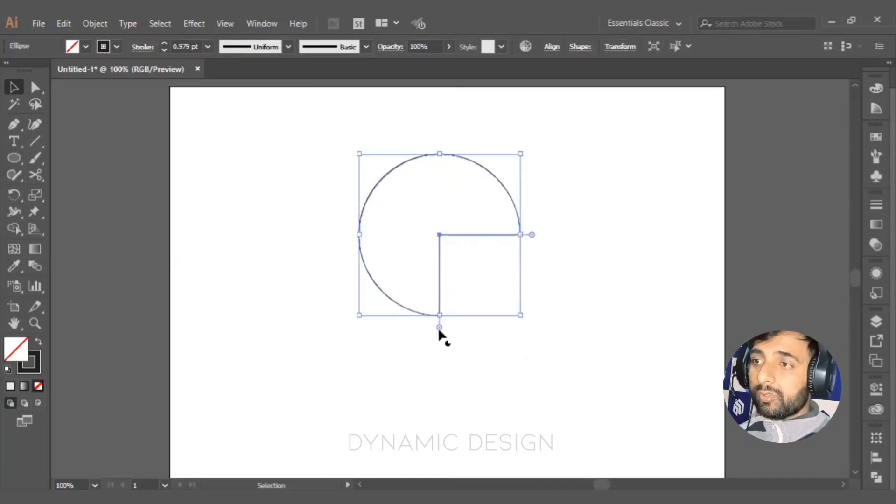
drag(440, 328, 572, 240)
click(570, 270)
drag(563, 339, 288, 113)
key(Delete)
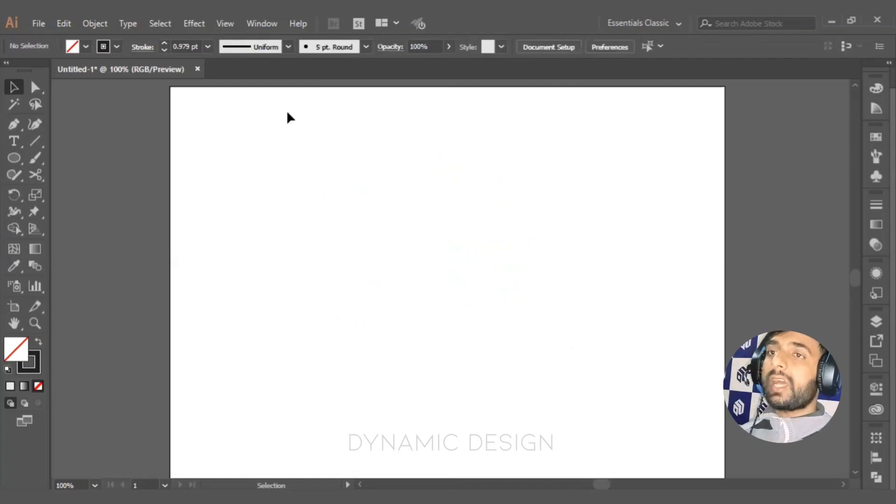